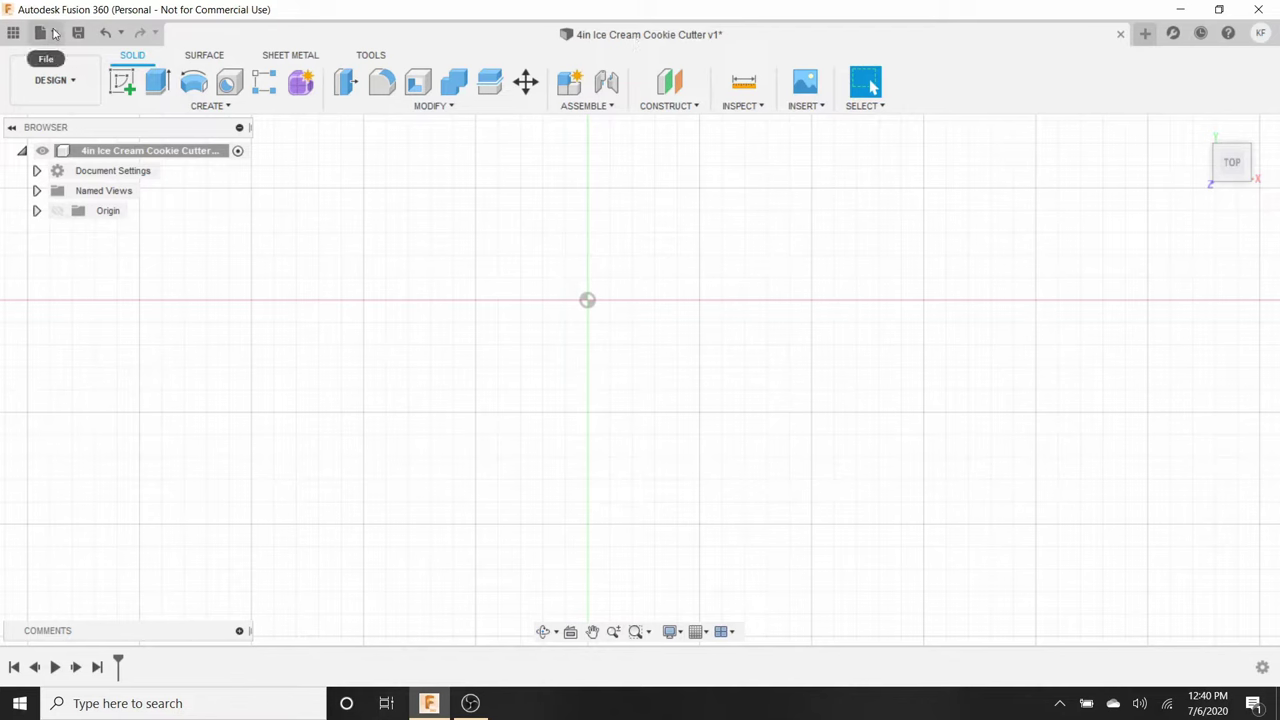
- Insert the Ice Cream image from the computer's 1. Procreate Projects folder as a canvas
click(812, 105)
click(818, 170)
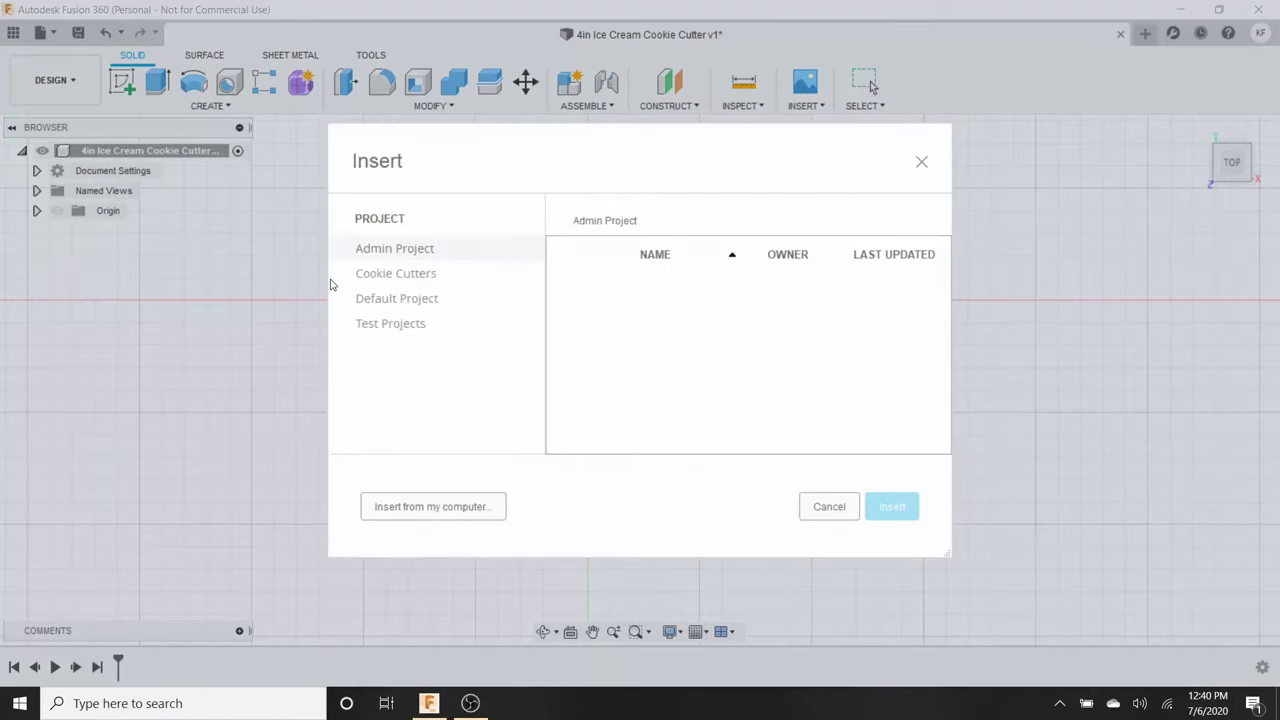
click(430, 506)
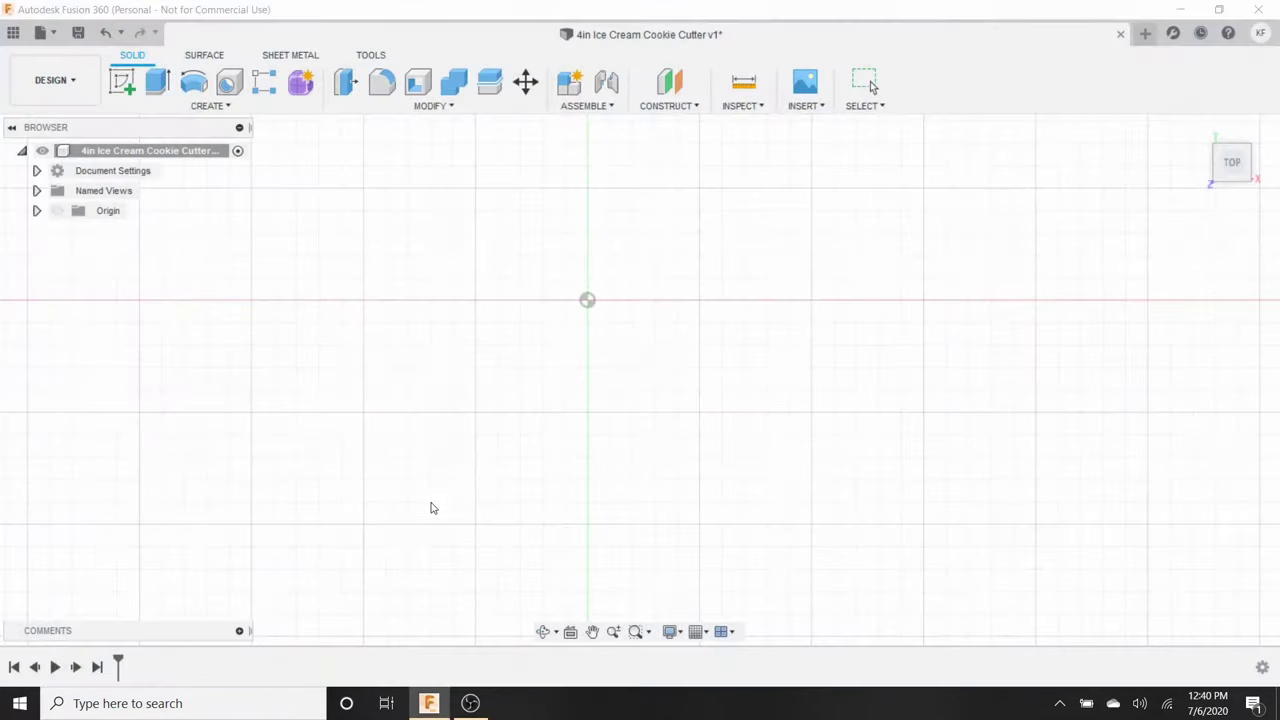
click(192, 283)
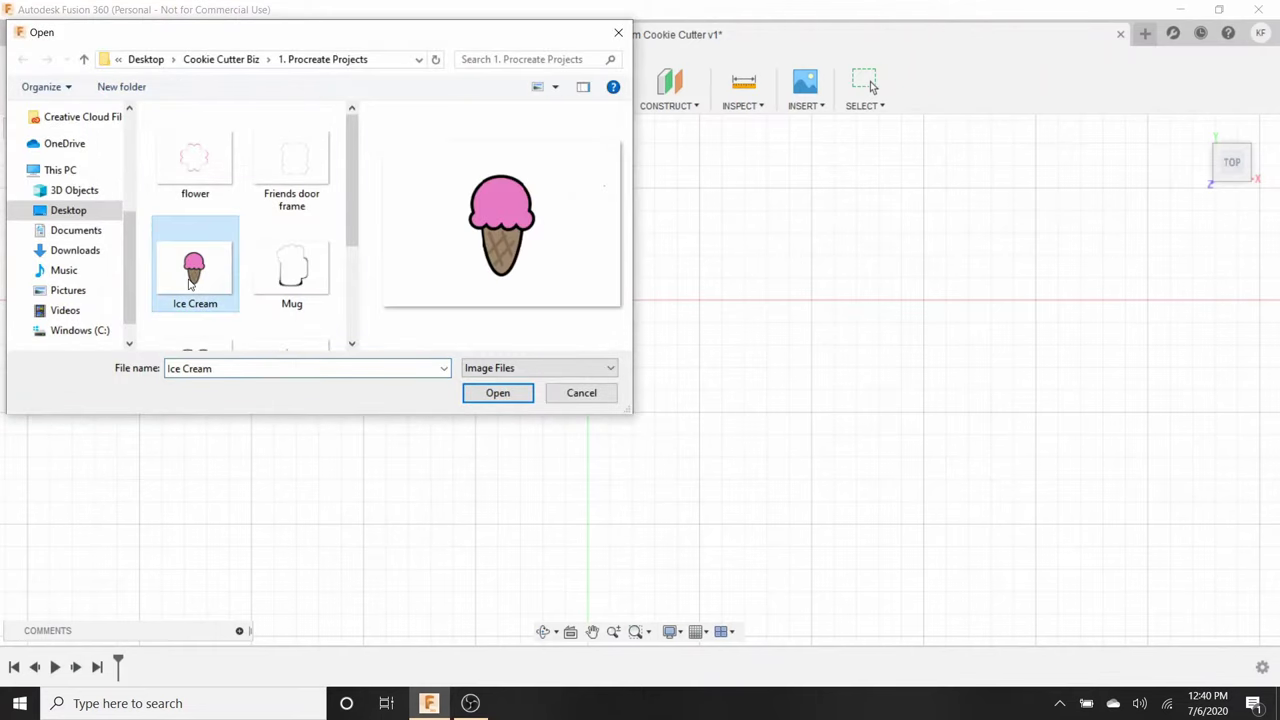
click(497, 393)
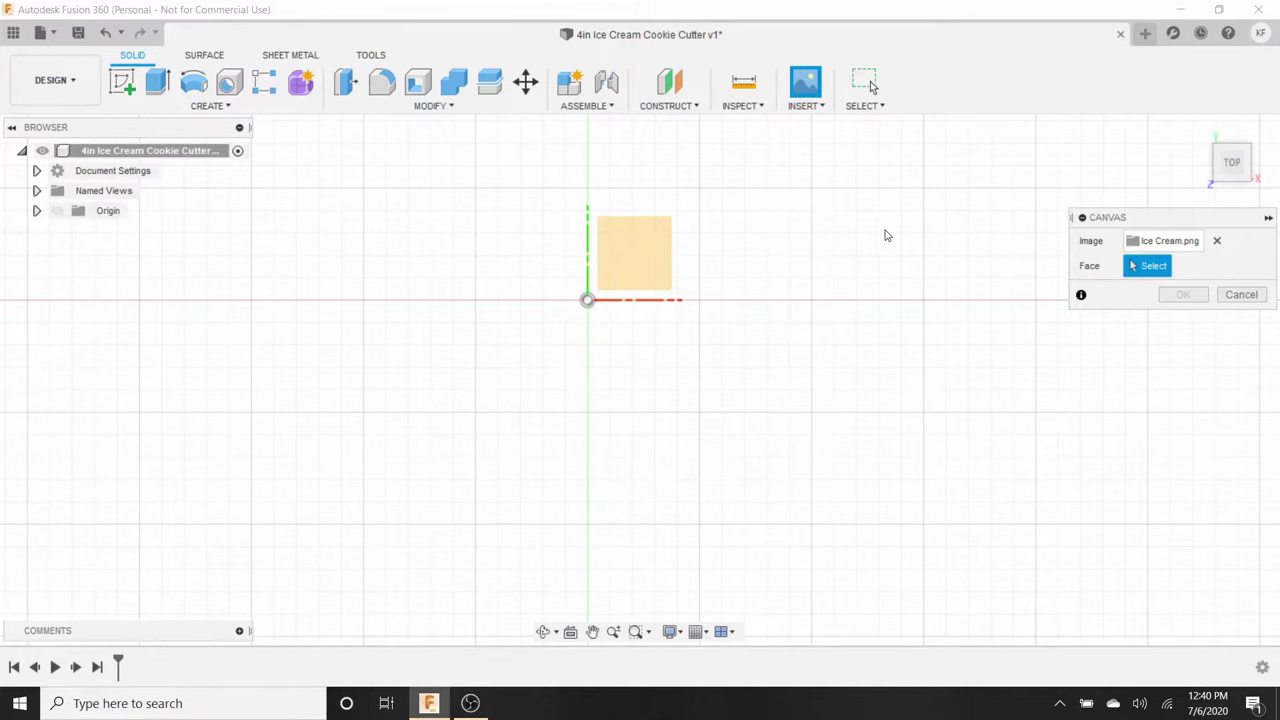
- Place the ice cream canvas on the XY plane and scale it uniformly to about 5.418
click(1201, 129)
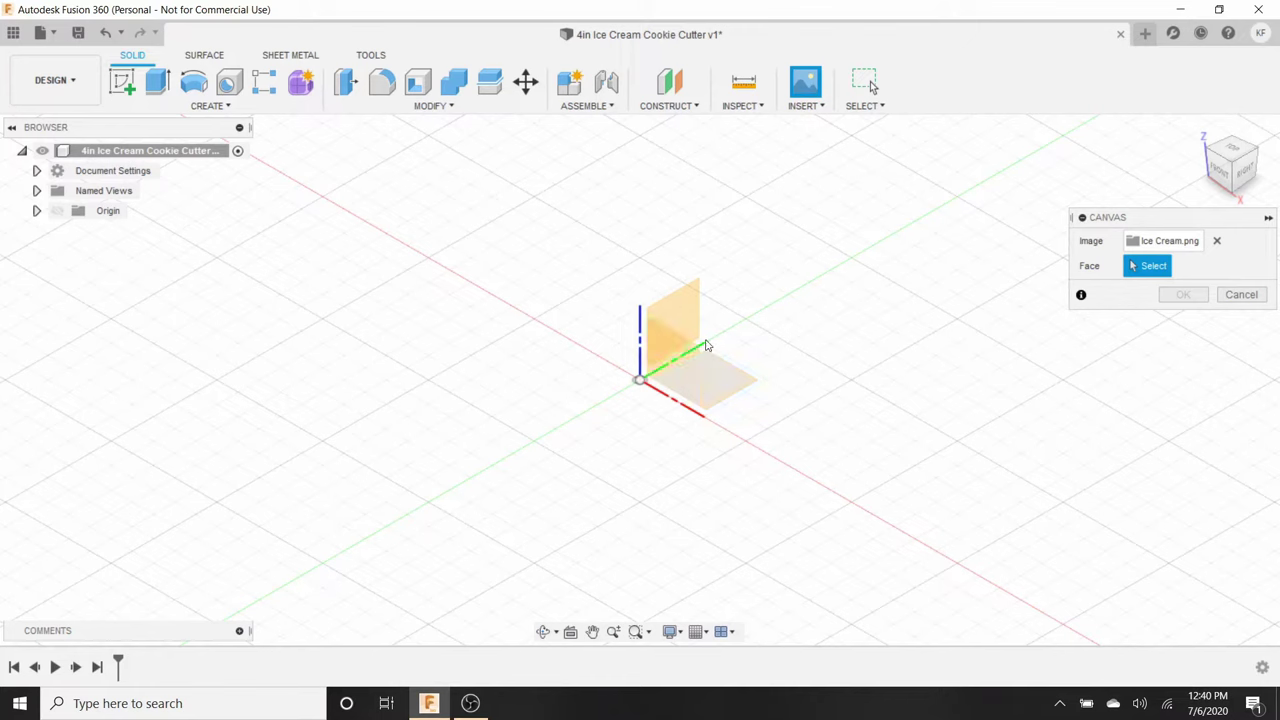
click(728, 381)
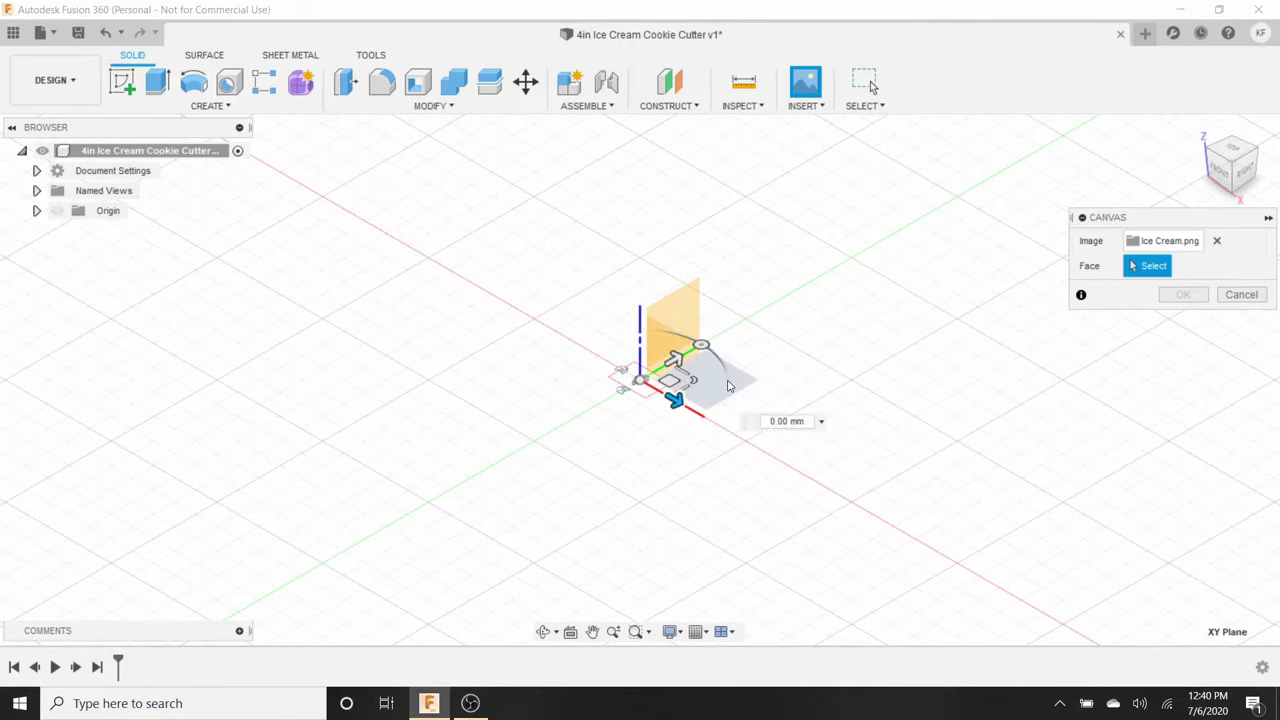
click(692, 380)
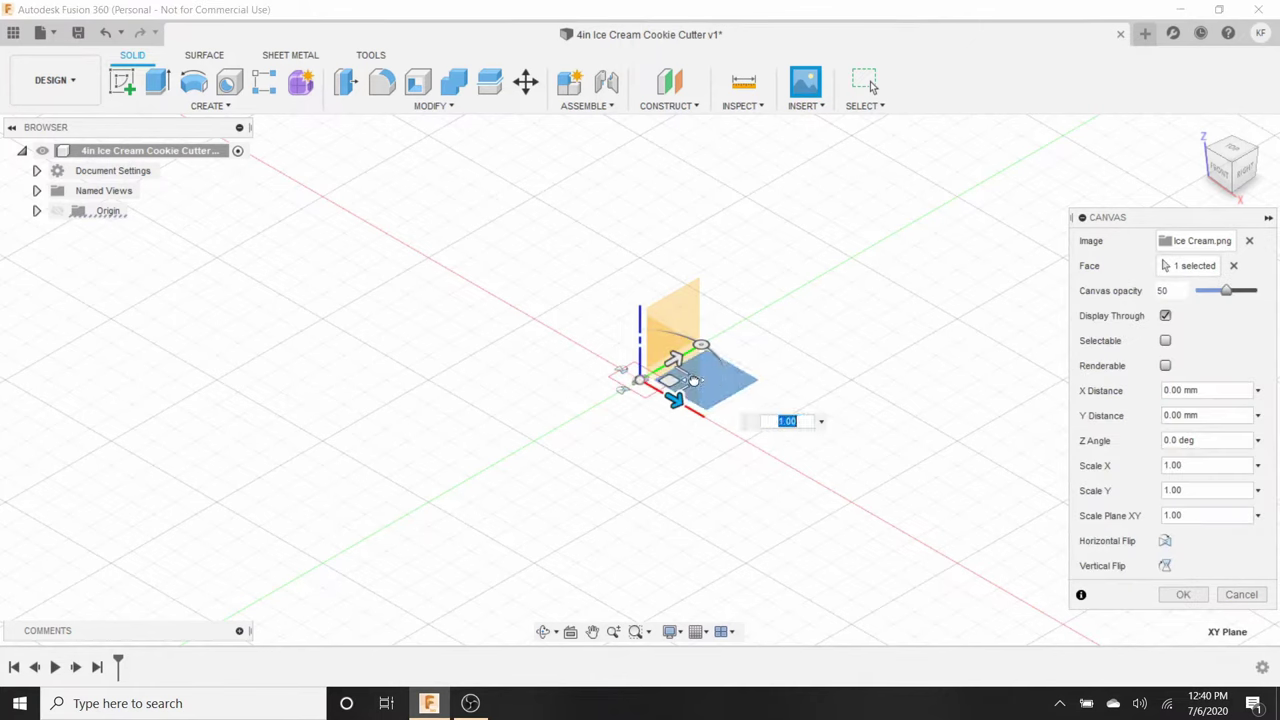
text(3.5)
key(Return)
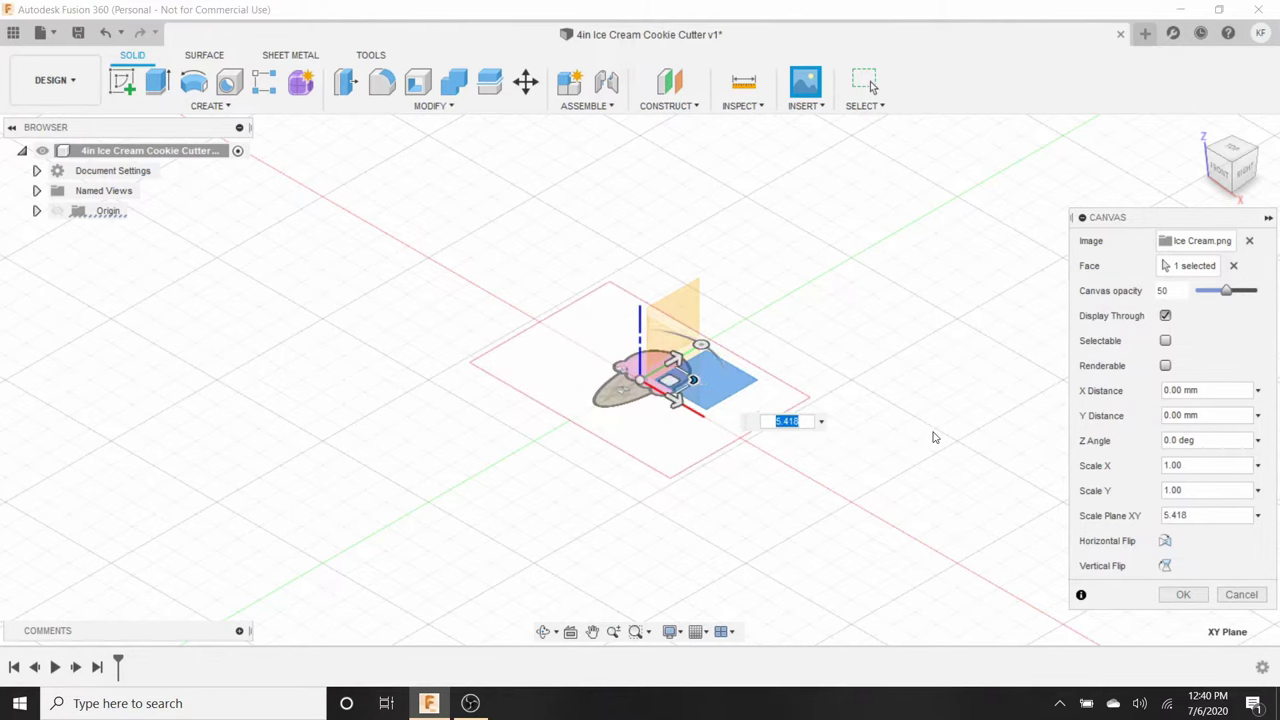
key(Return)
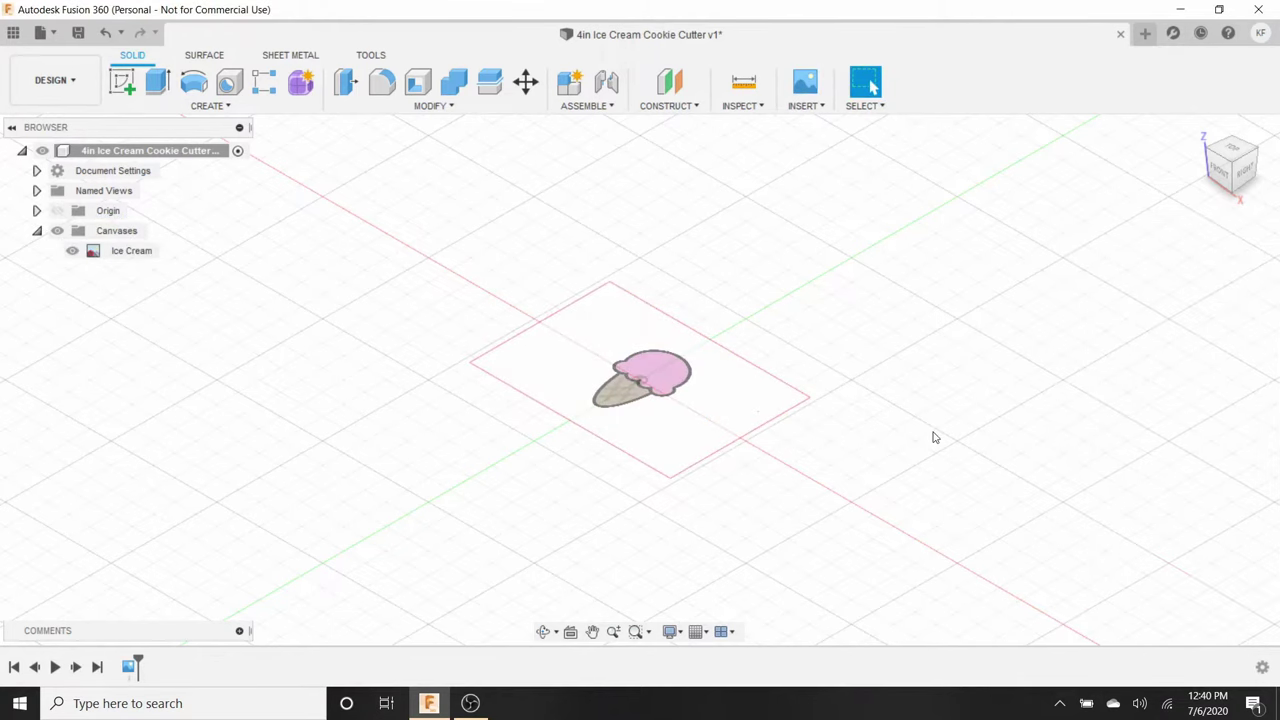
- Calibrate the Ice Cream canvas to 4 in between the top of the scoop and the tip of the cone
click(1233, 154)
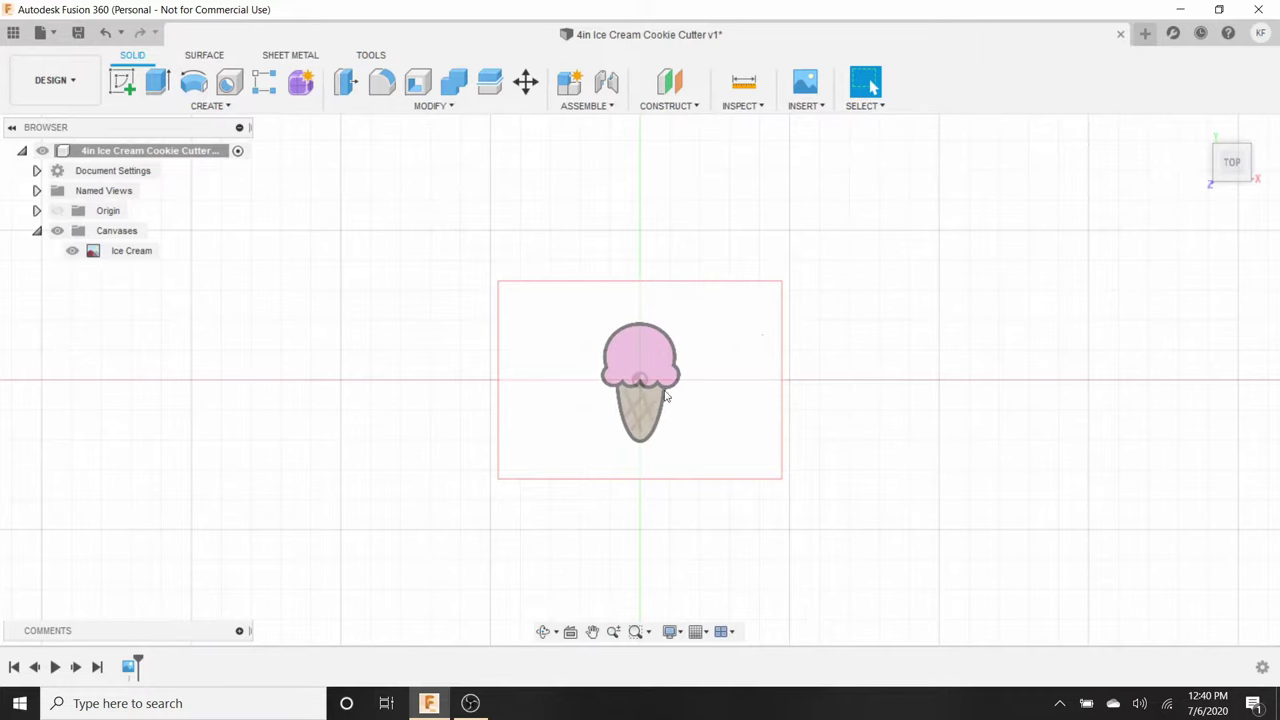
scroll(666, 396, down, 2)
scroll(640, 398, up, 5)
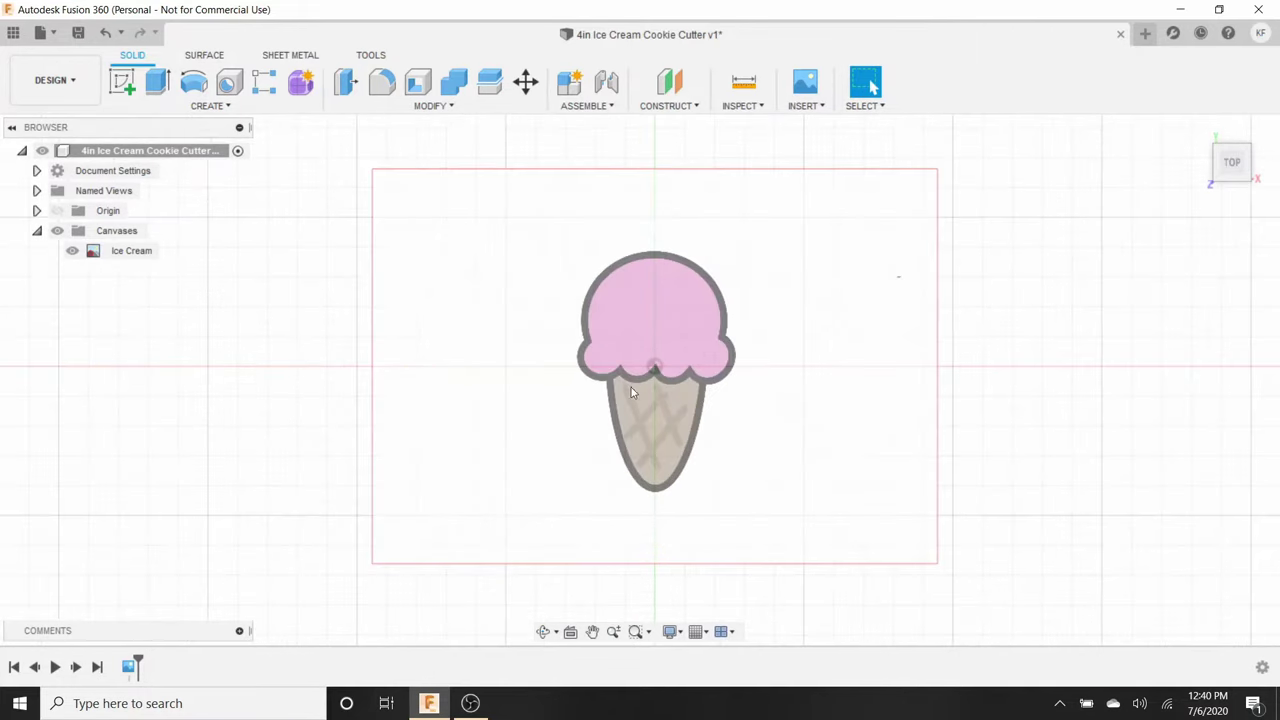
scroll(655, 345, up, 3)
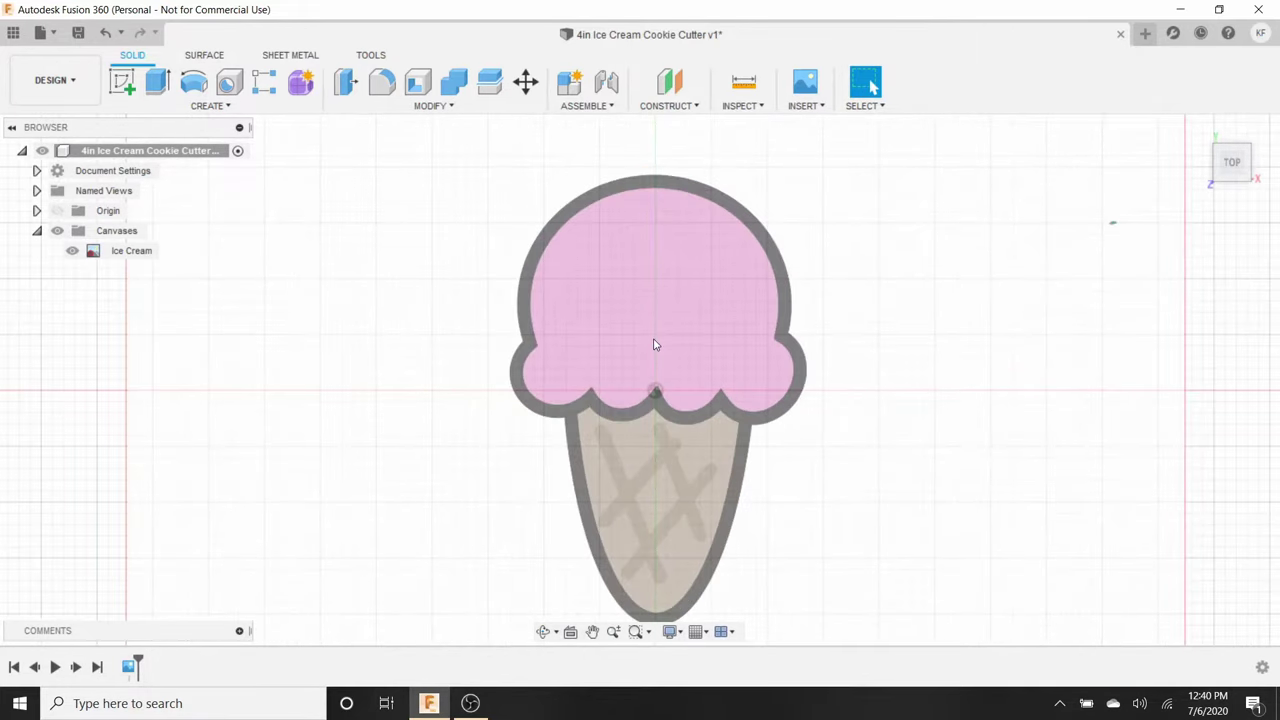
scroll(655, 345, down, 1)
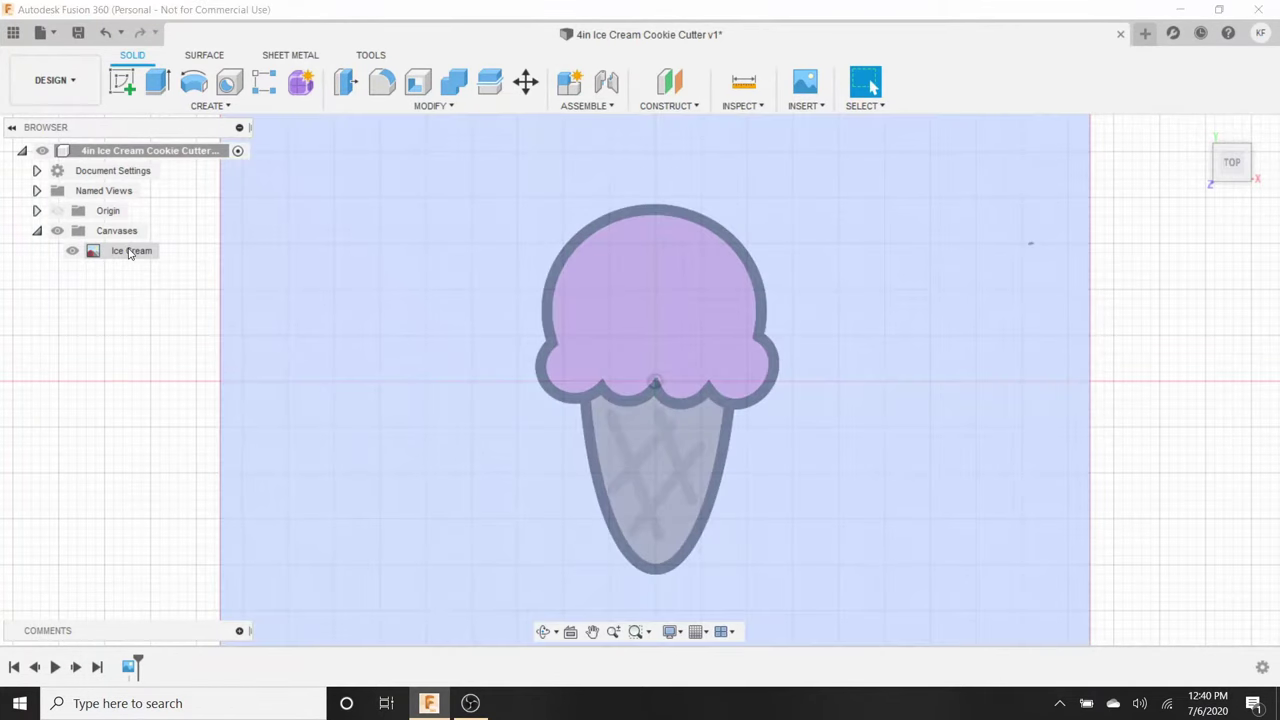
right_click(122, 252)
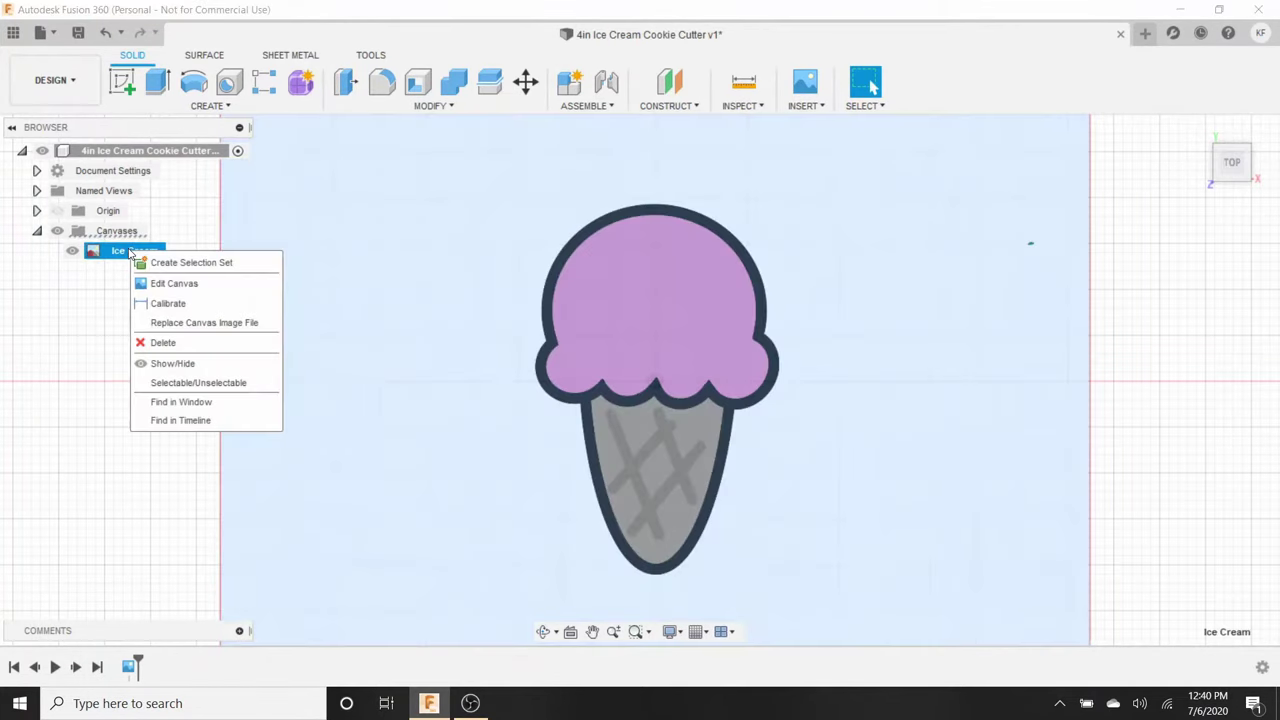
click(177, 309)
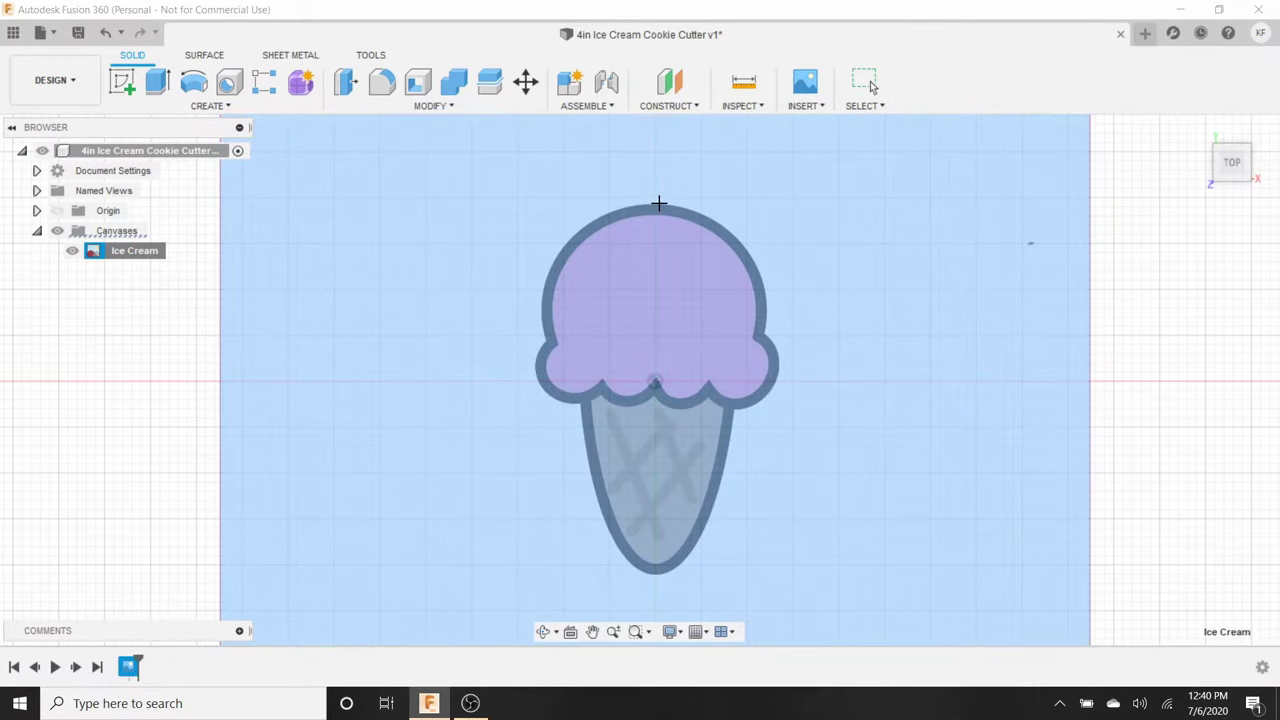
click(656, 203)
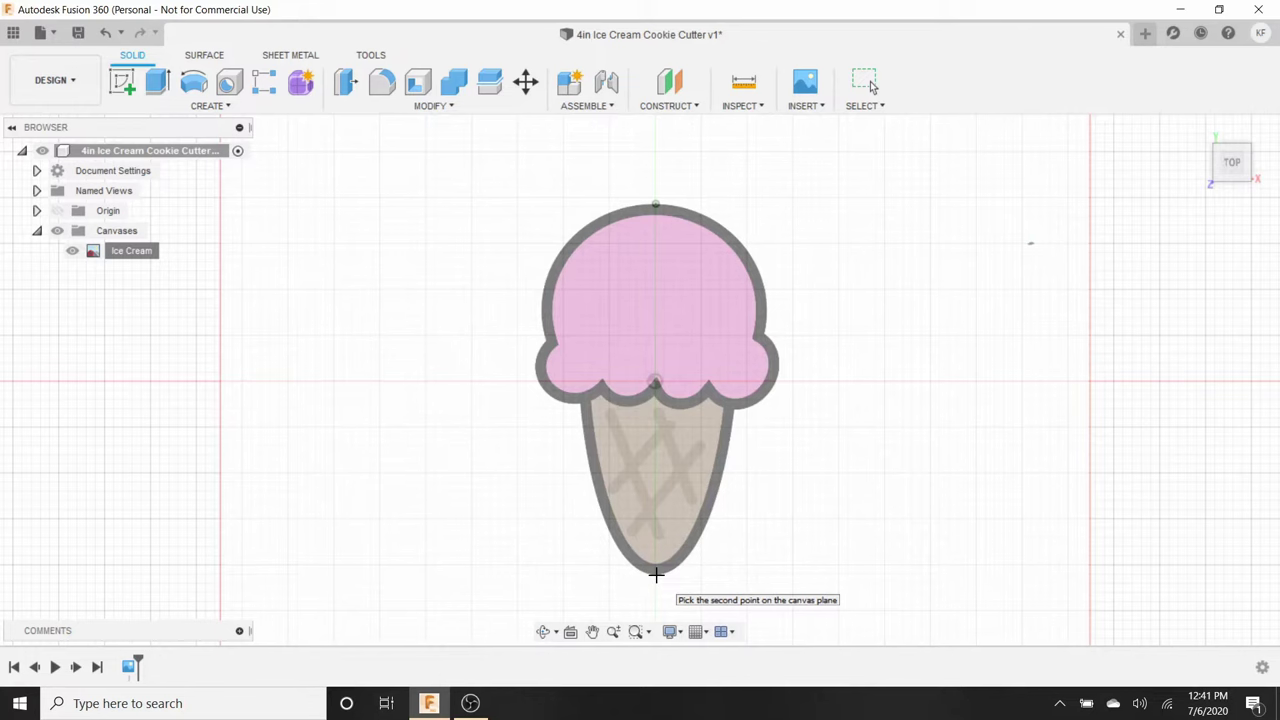
click(656, 574)
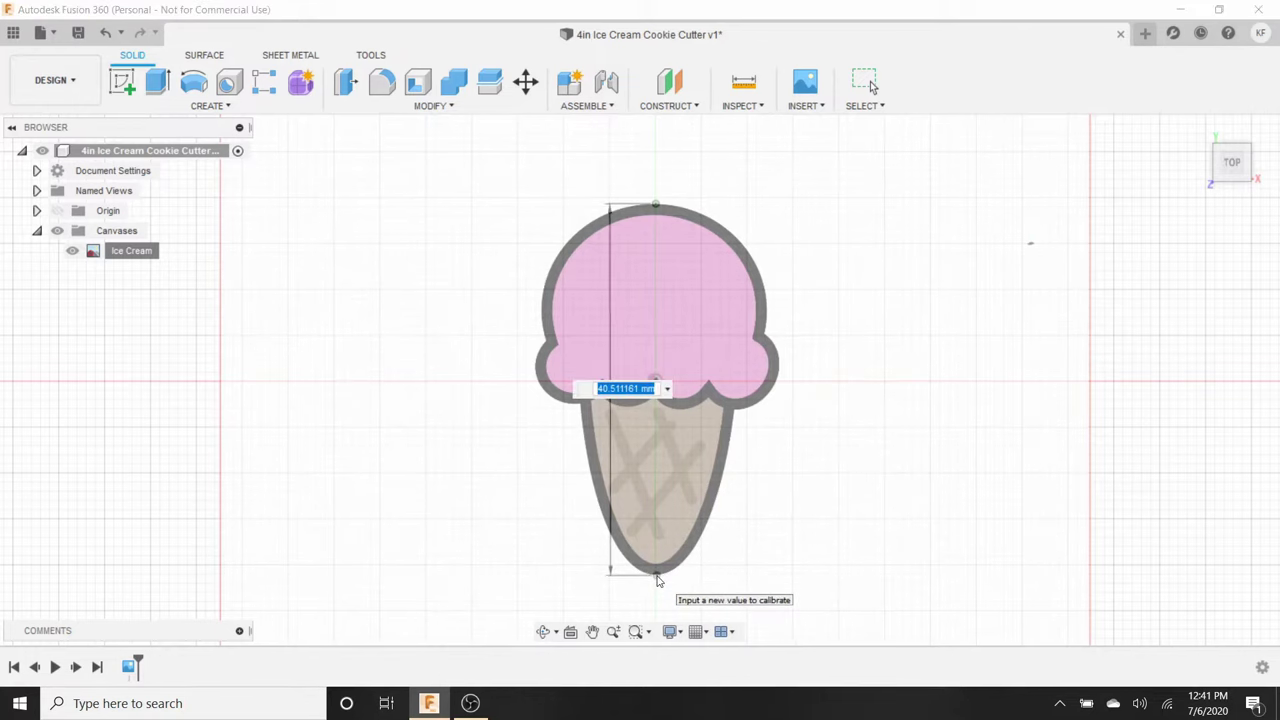
text(4in)
key(Return)
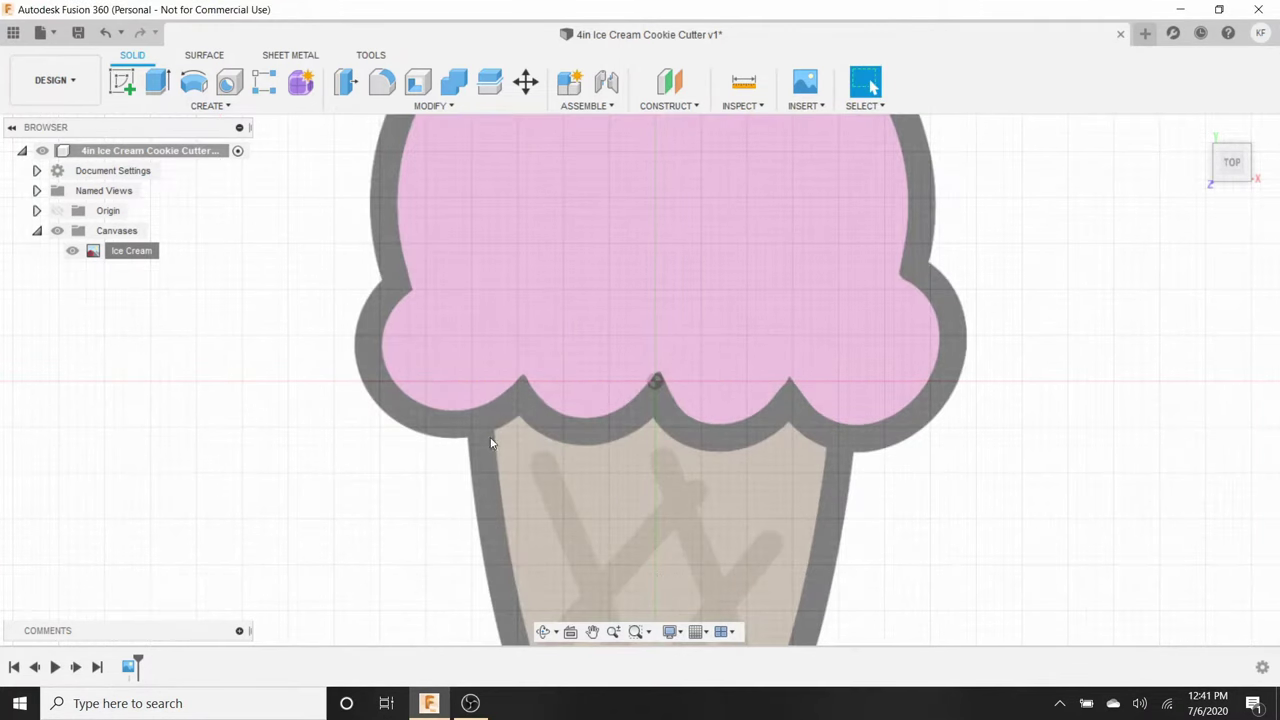
- Create a new sketch on the XY plane over the calibrated ice cream canvas
scroll(466, 356, down, 4)
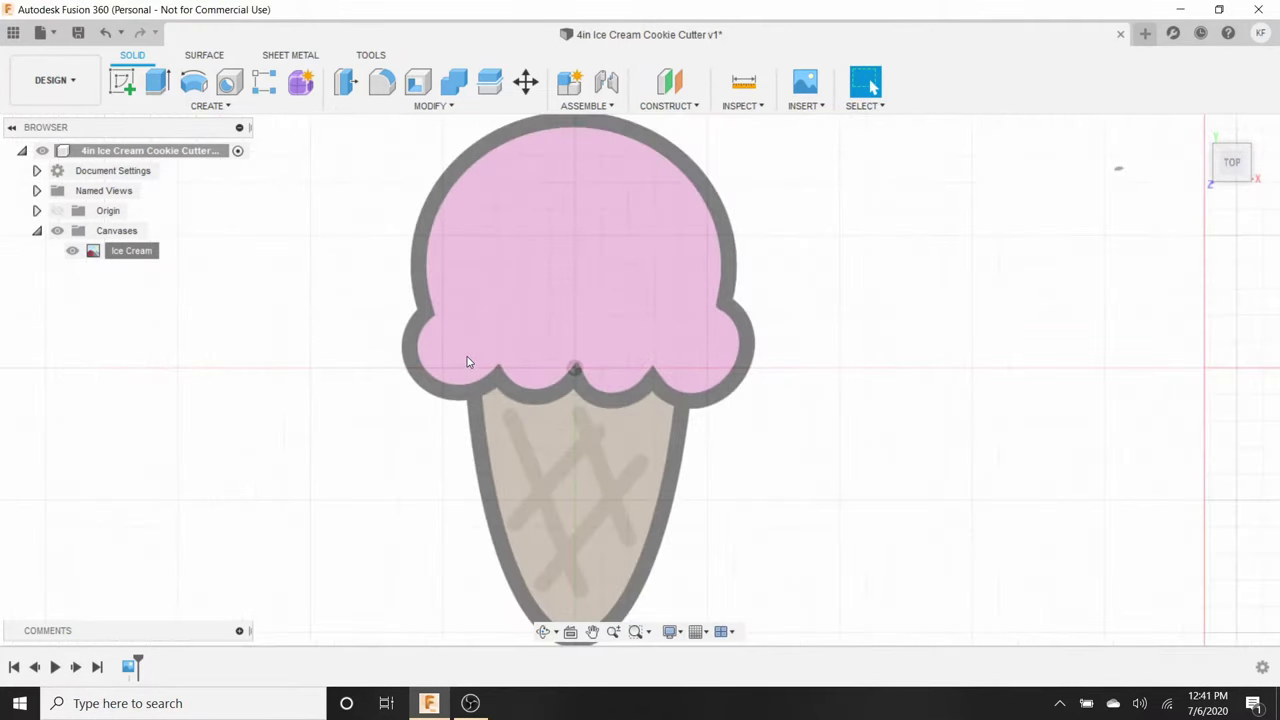
scroll(466, 362, down, 2)
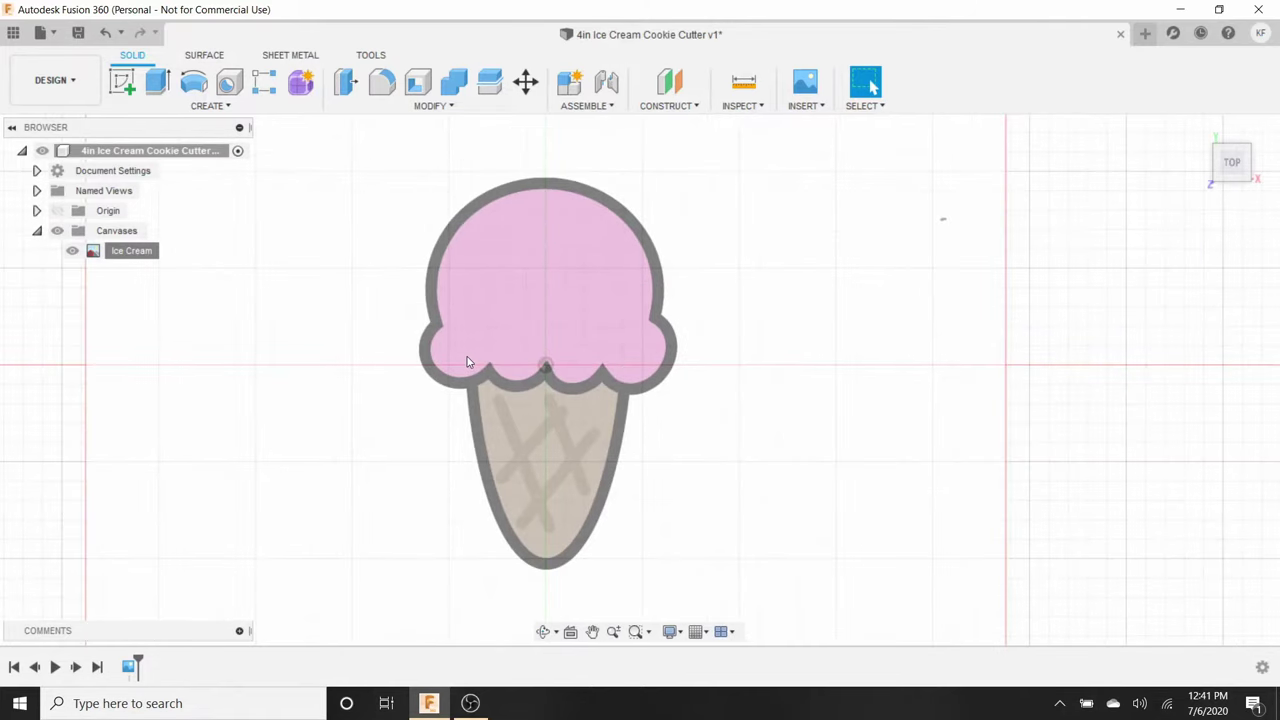
scroll(466, 362, up, 1)
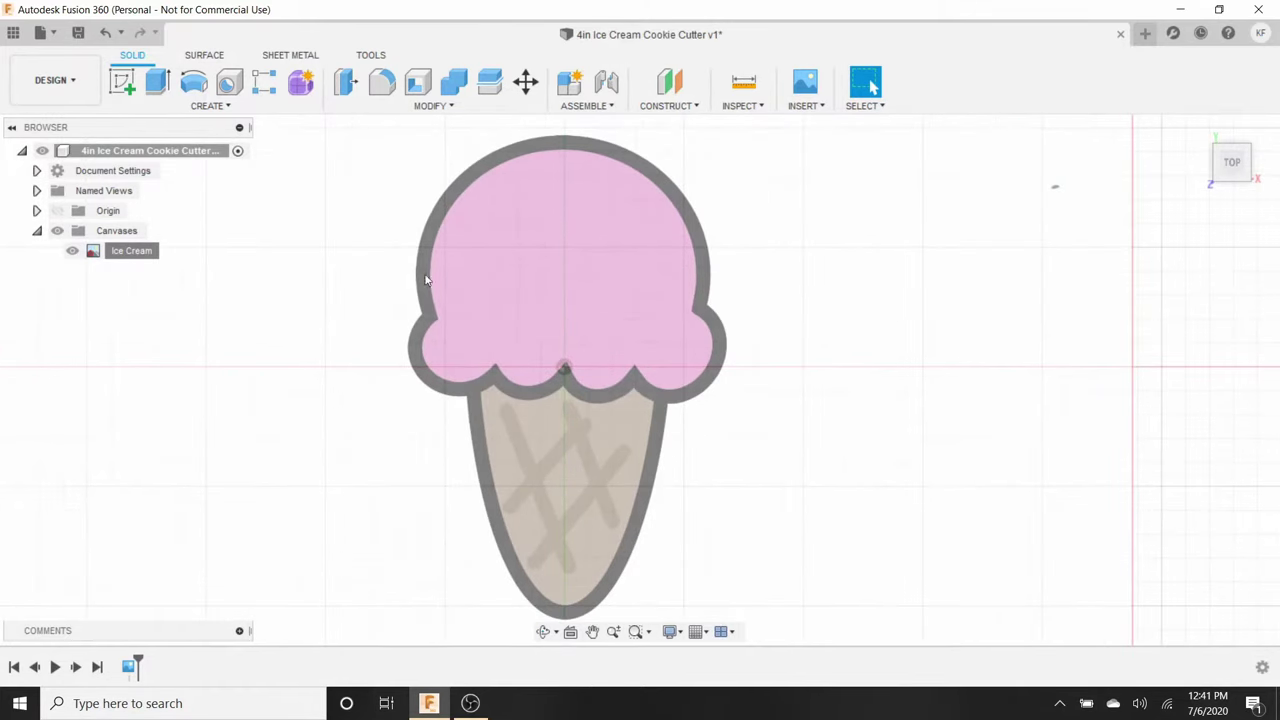
click(247, 165)
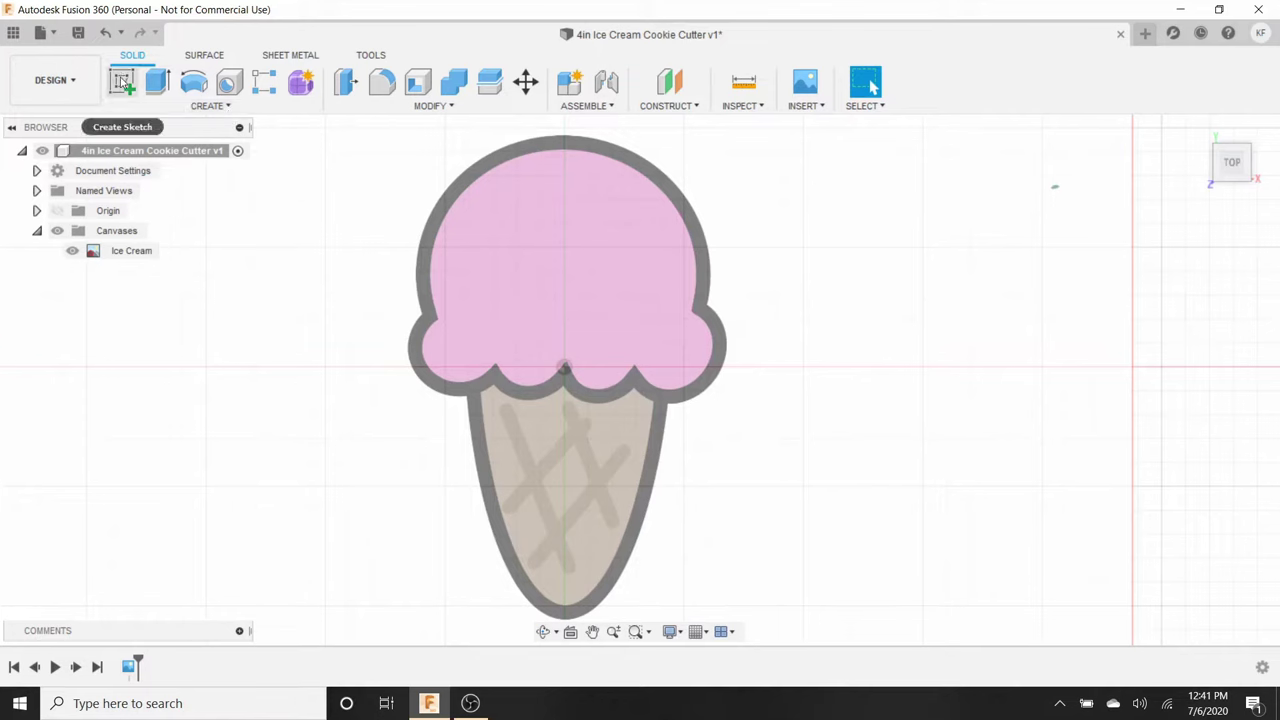
click(122, 82)
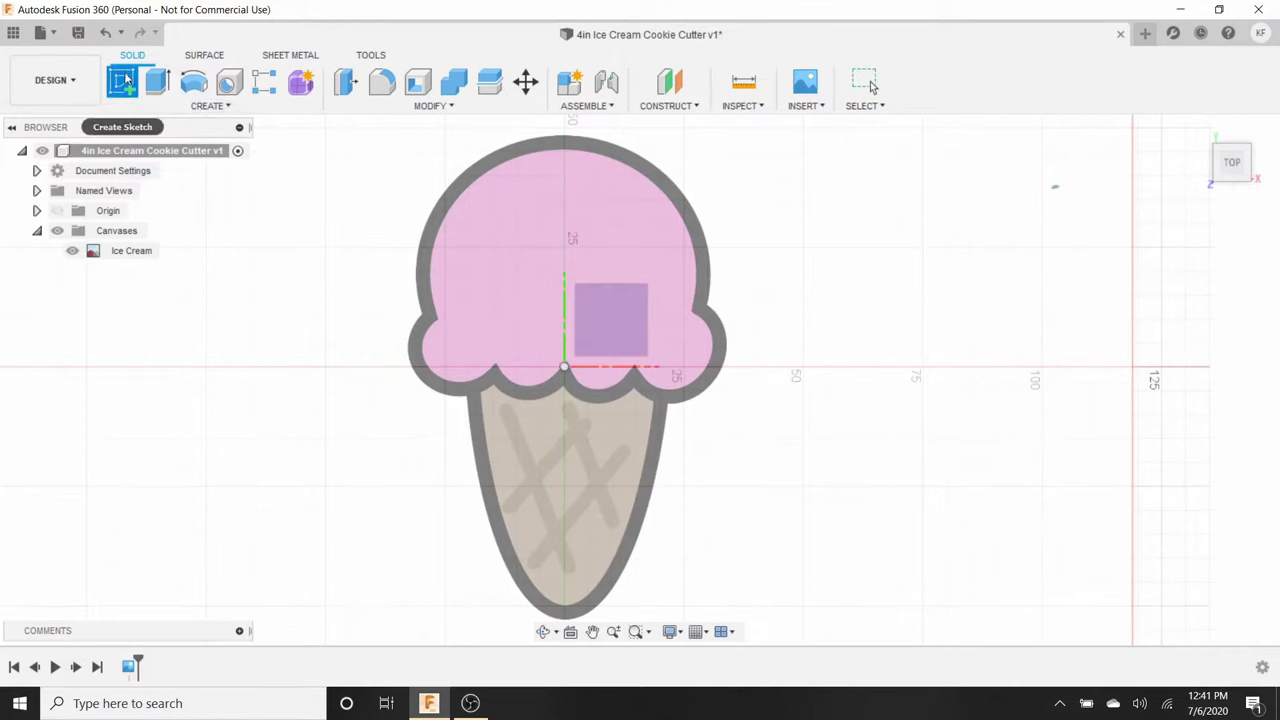
click(606, 335)
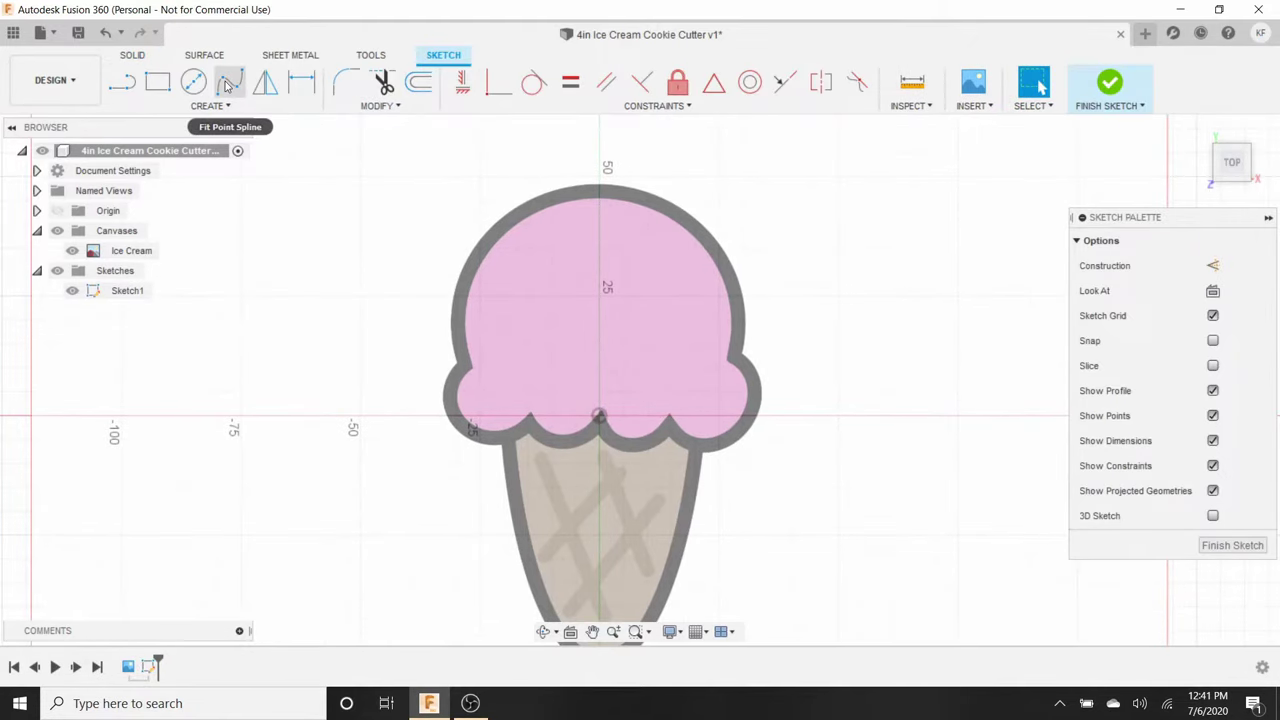
- Trace the scoop's right outer edge with a fit point spline from its top centre to the notch above the right lobe
click(227, 87)
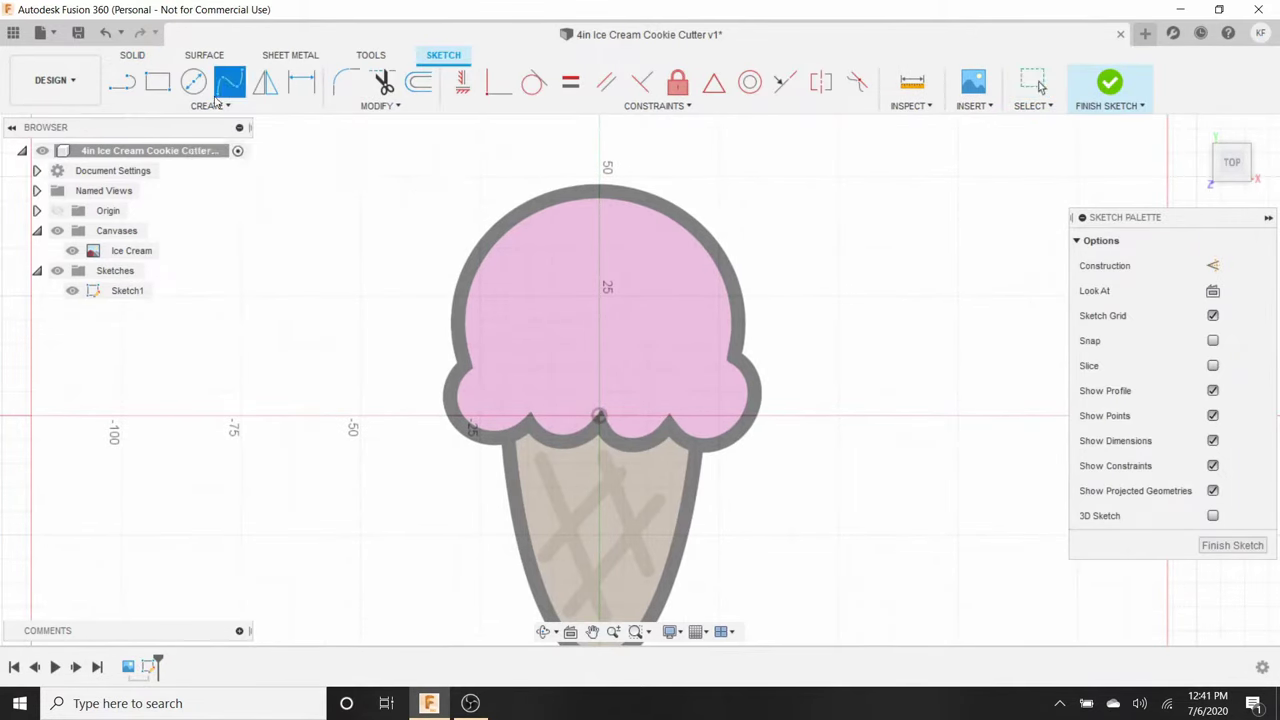
click(601, 186)
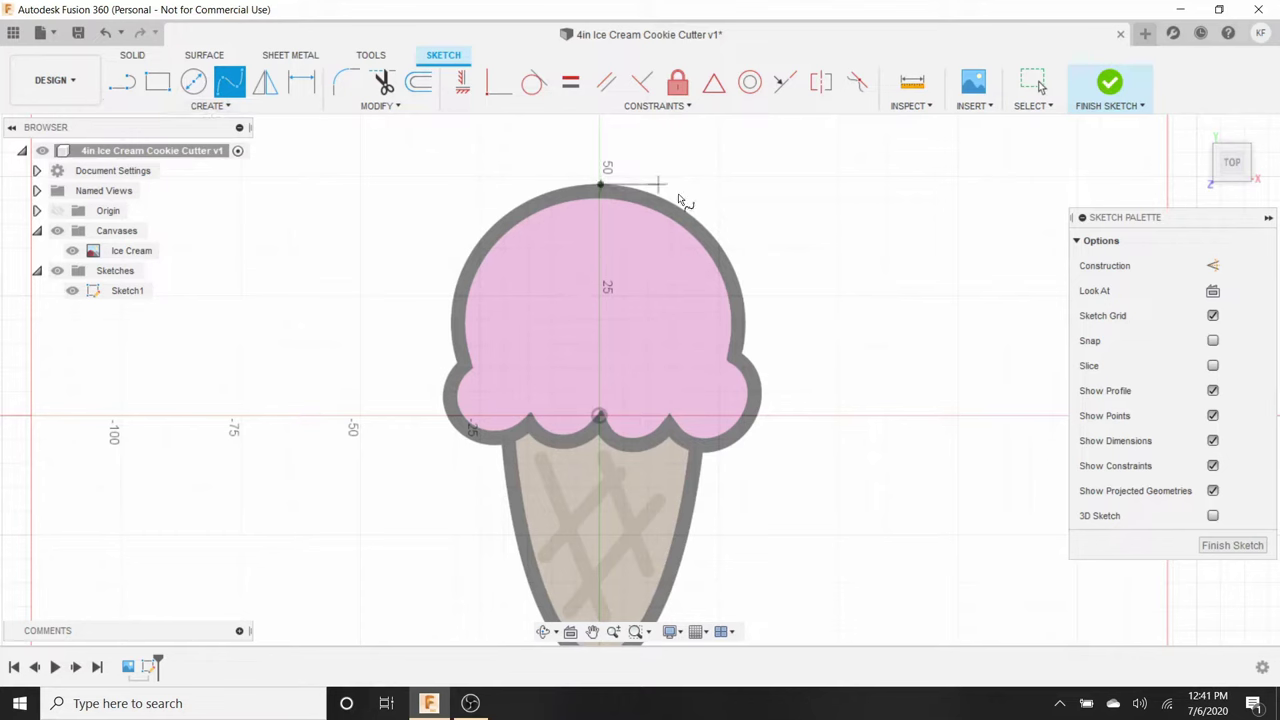
click(676, 204)
click(731, 265)
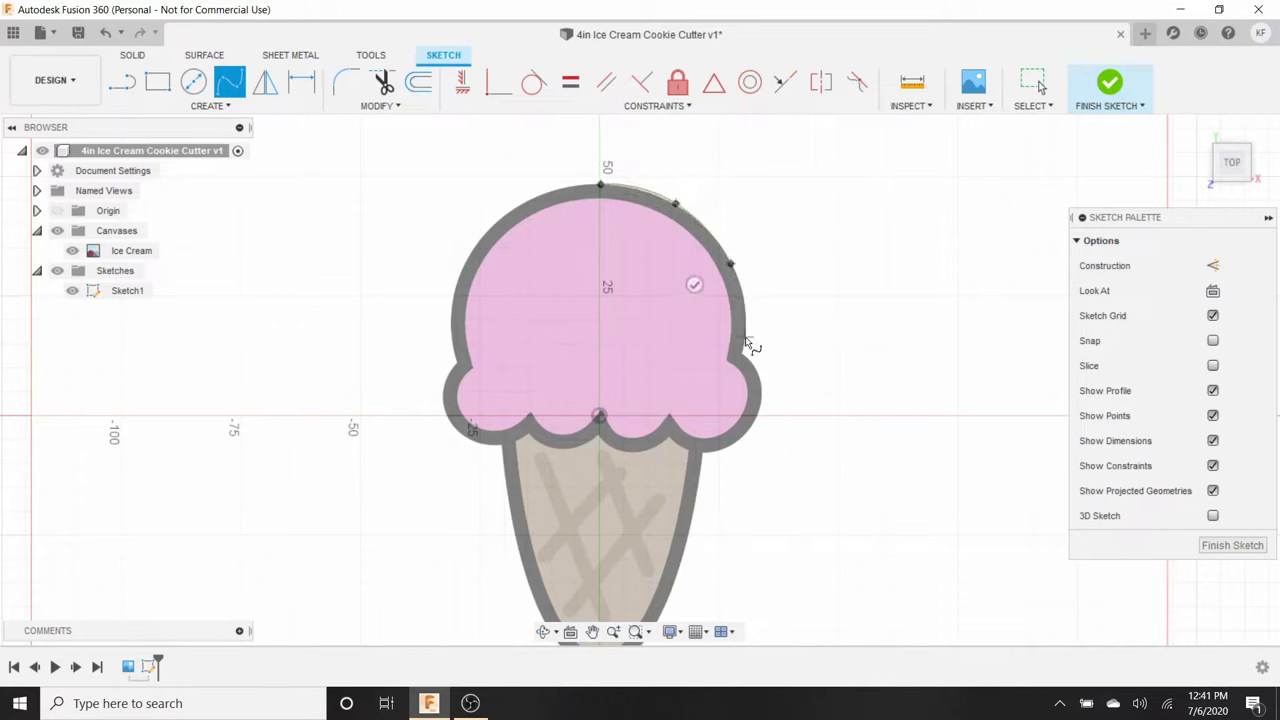
click(744, 356)
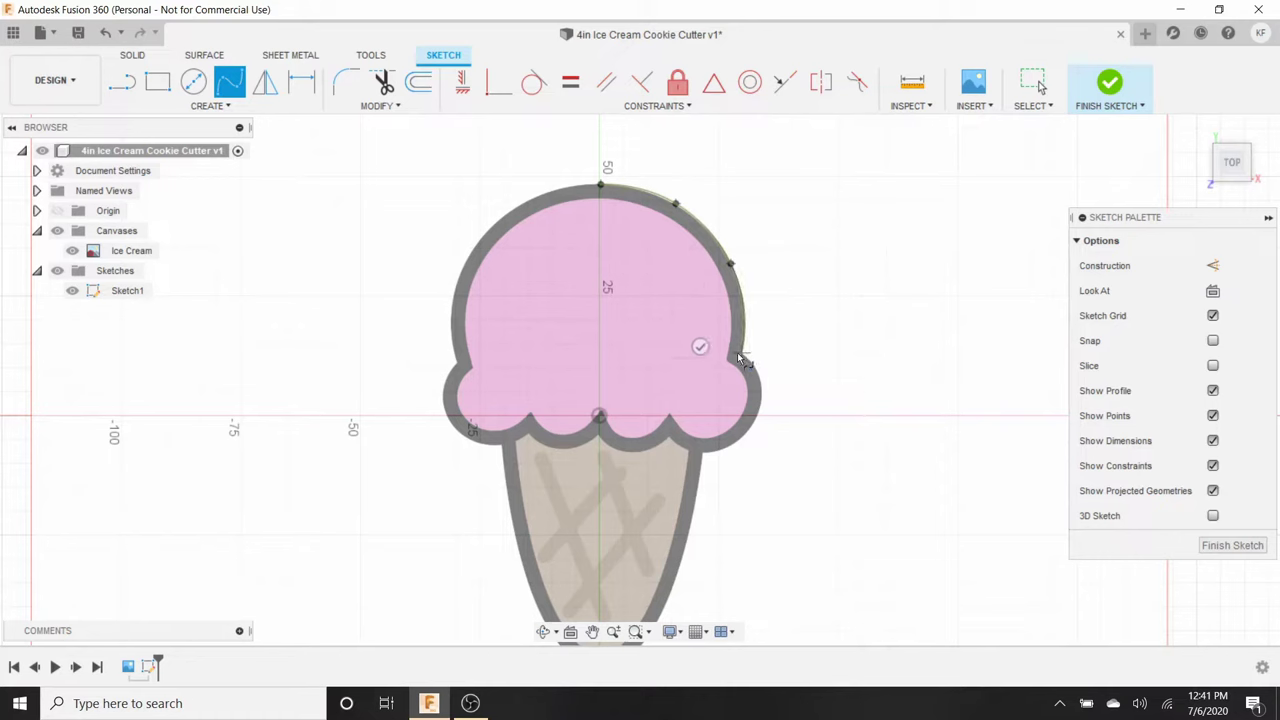
click(700, 347)
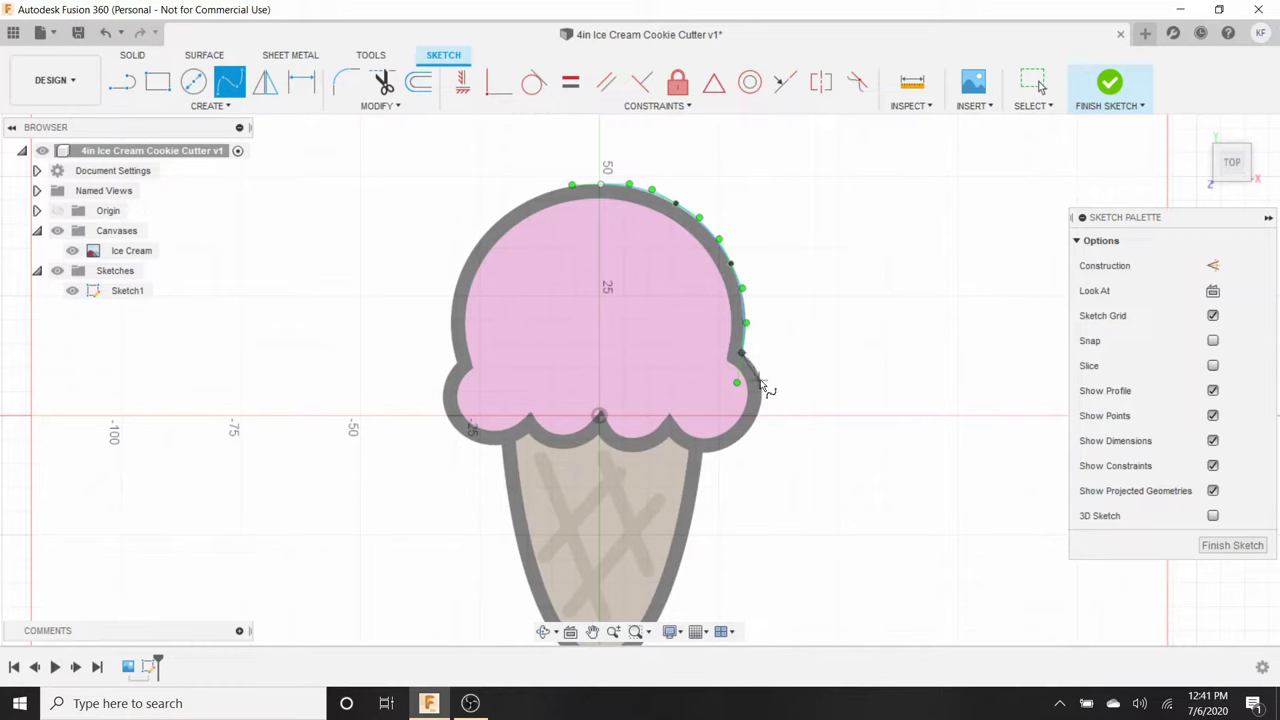
- Trace the right lobe's outer edge with fit points from the notch around to where it meets the cone
click(759, 381)
click(752, 420)
click(730, 444)
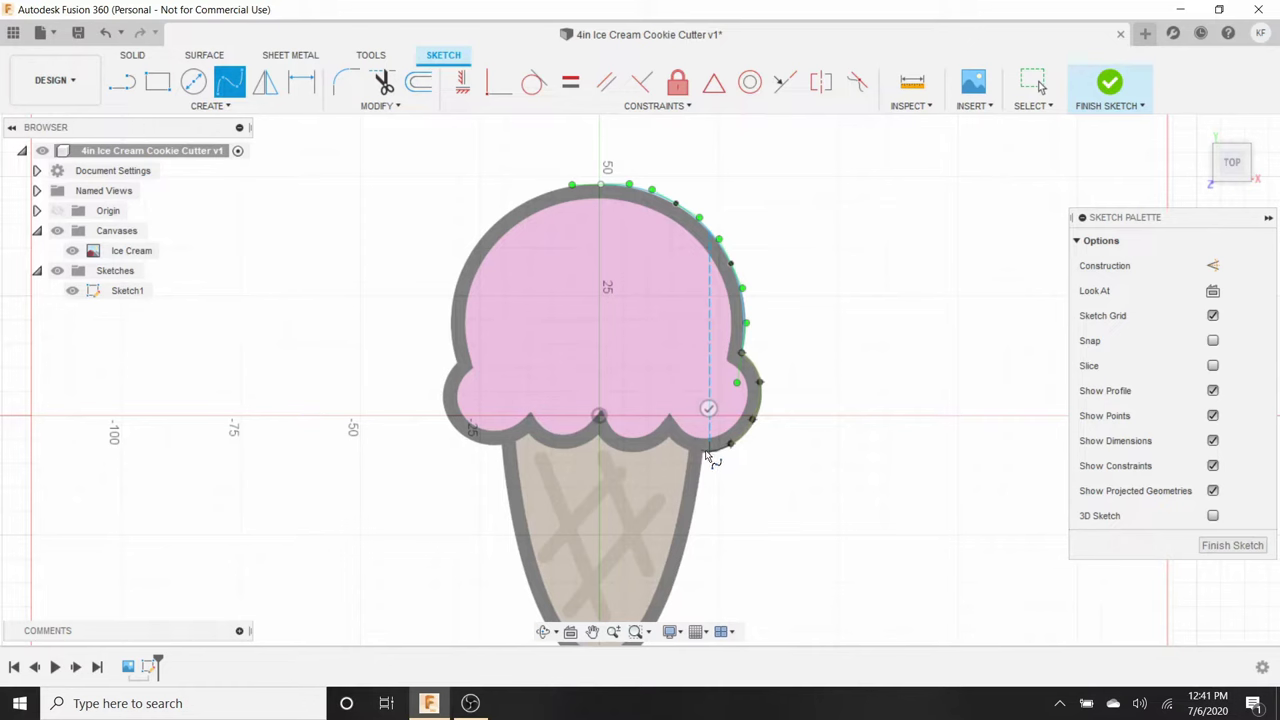
click(701, 452)
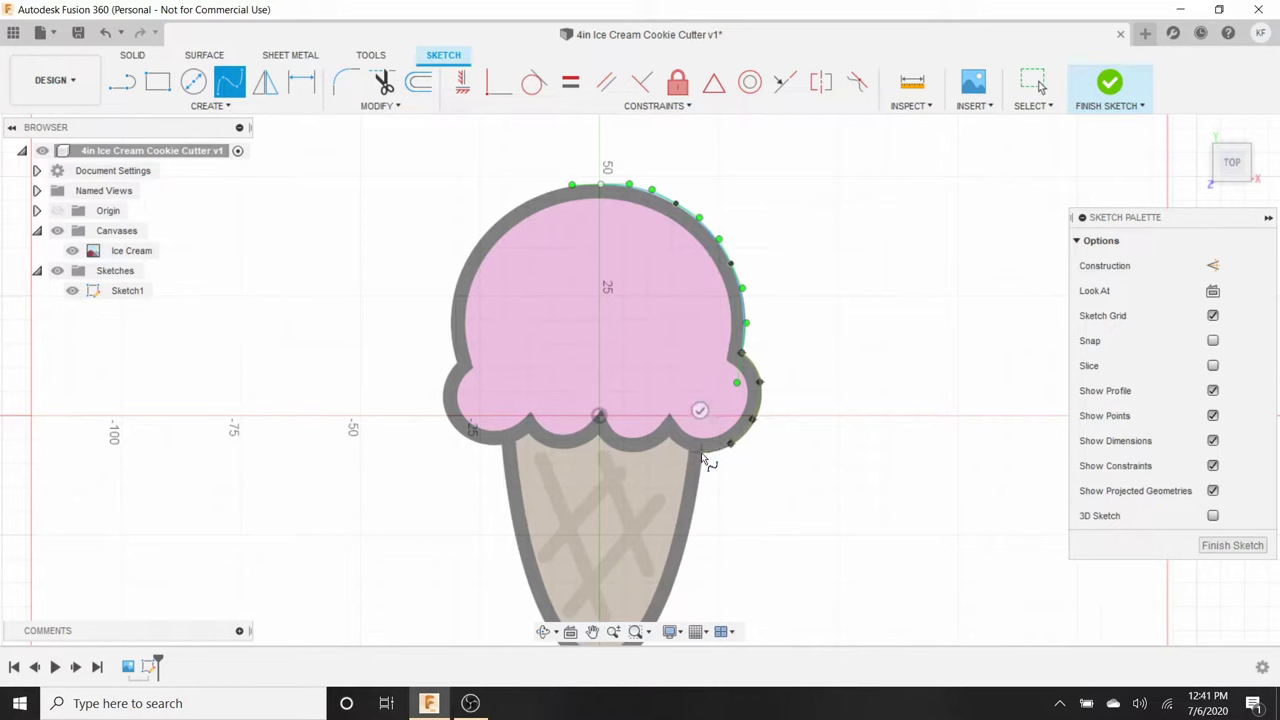
- Try to continue the lobe spline down the cone's right edge, and undo that extension
click(691, 523)
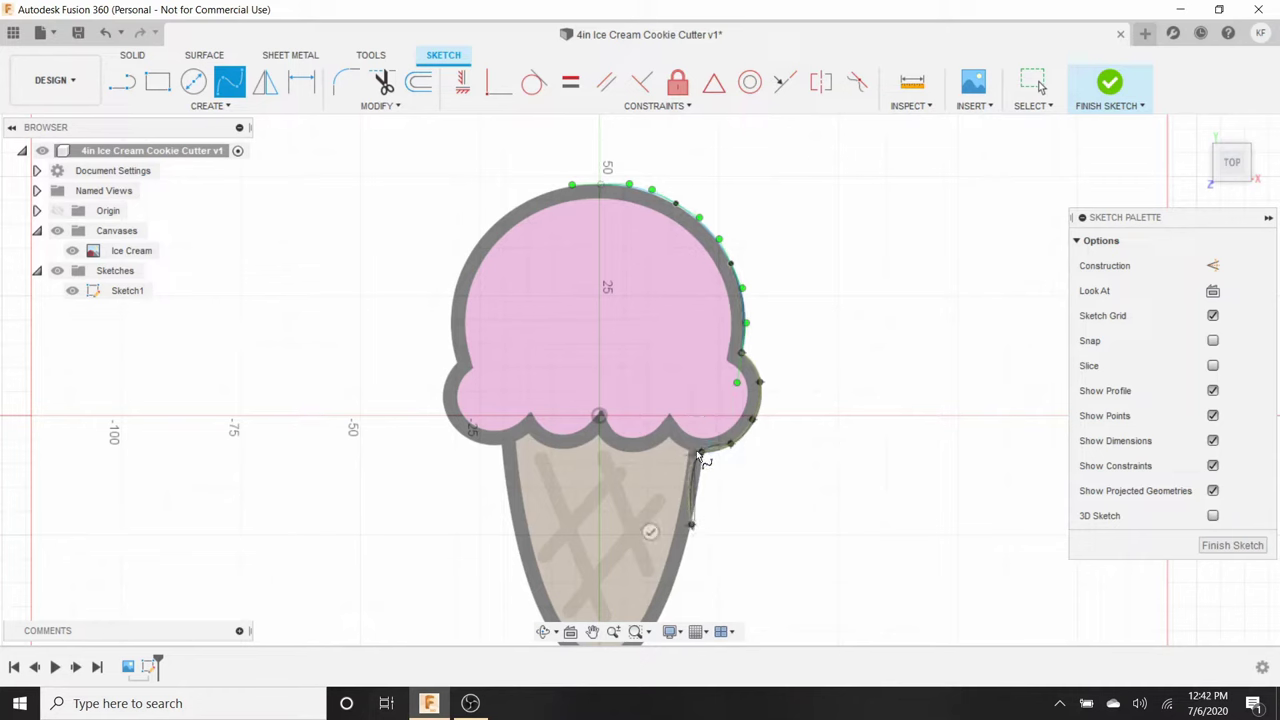
click(651, 530)
scroll(702, 494, up, 2)
scroll(702, 494, up, 4)
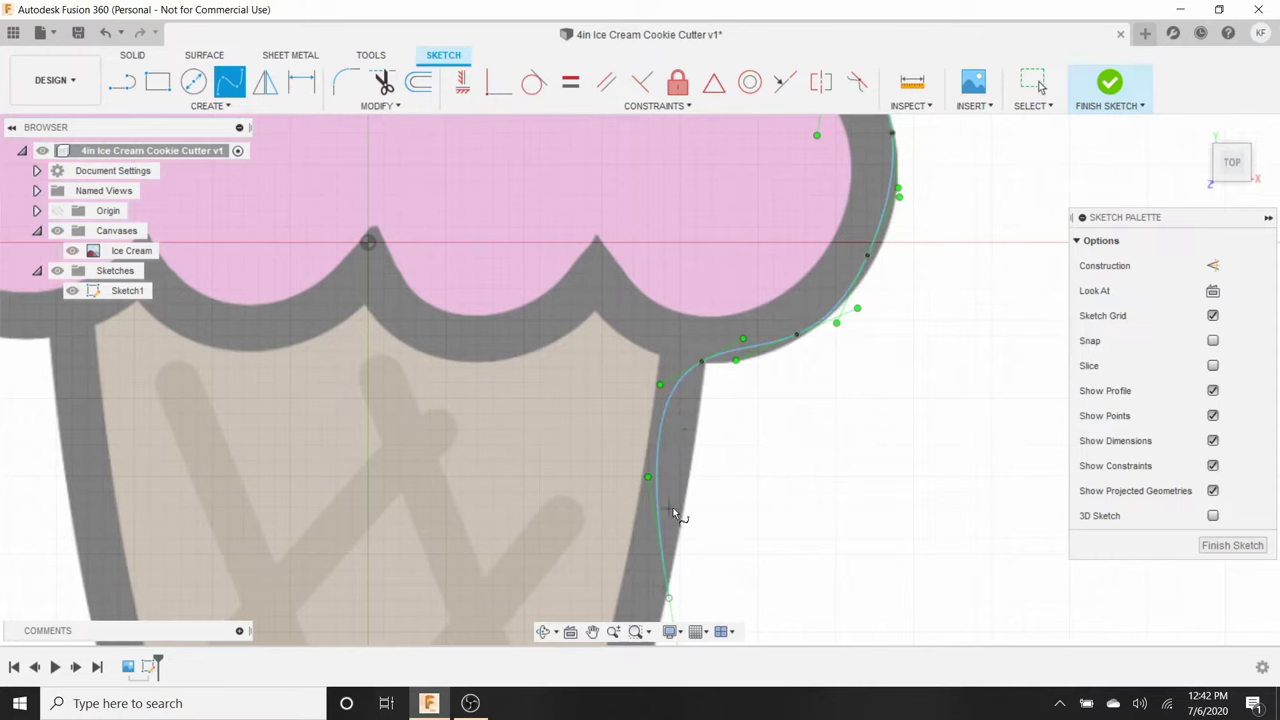
key(Escape)
key(Escape)
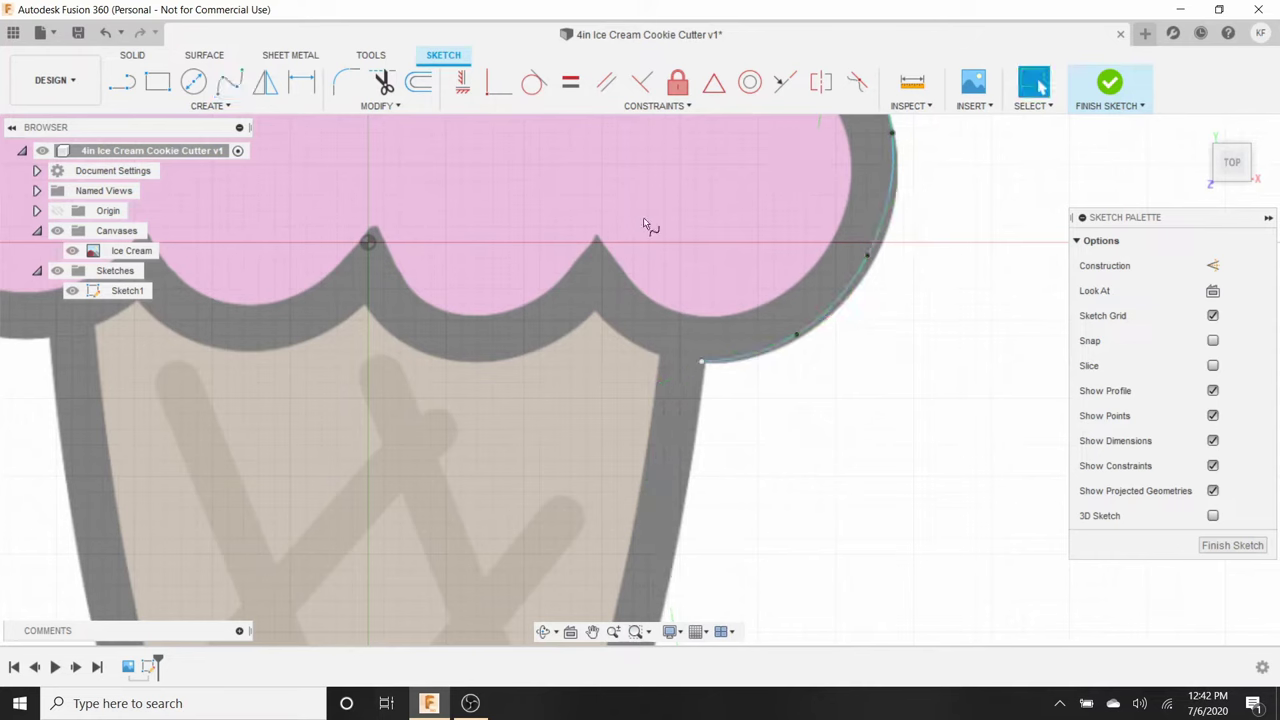
key(Return)
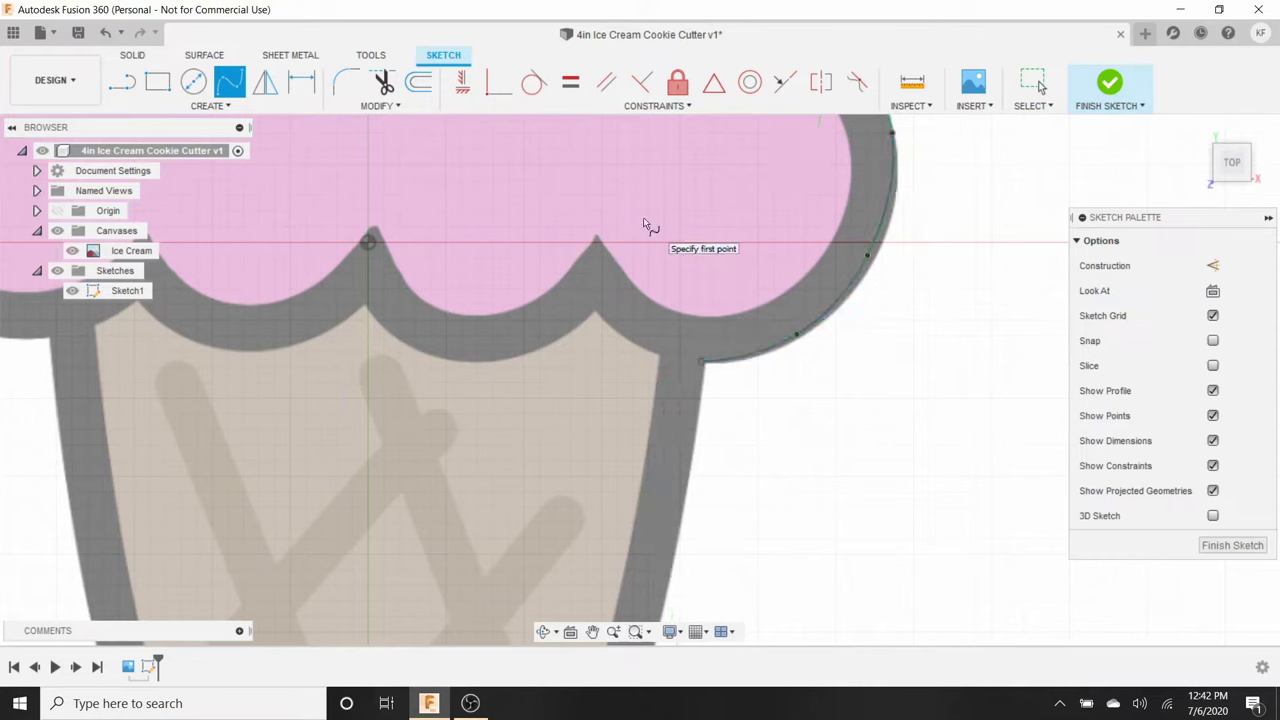
- Start a fit point spline where the right lobe meets the cone and trace down the cone's right outer edge
click(700, 363)
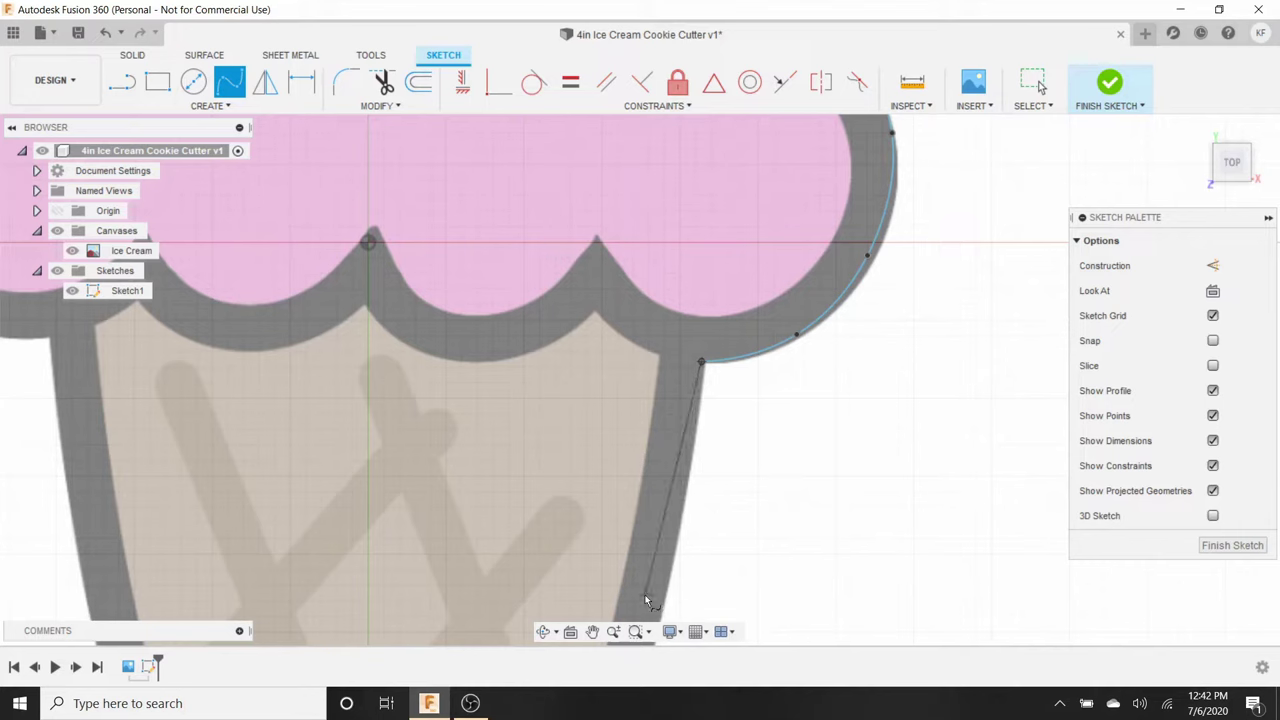
click(665, 594)
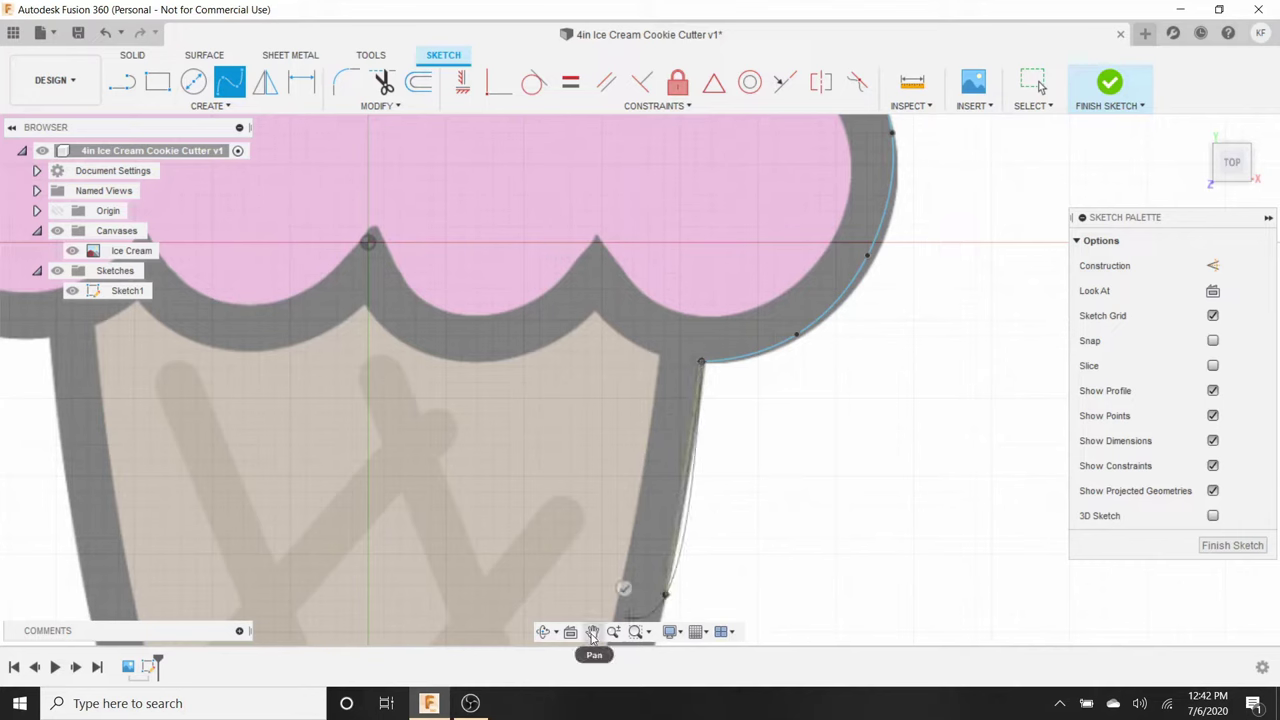
click(592, 632)
drag(547, 514, 730, 216)
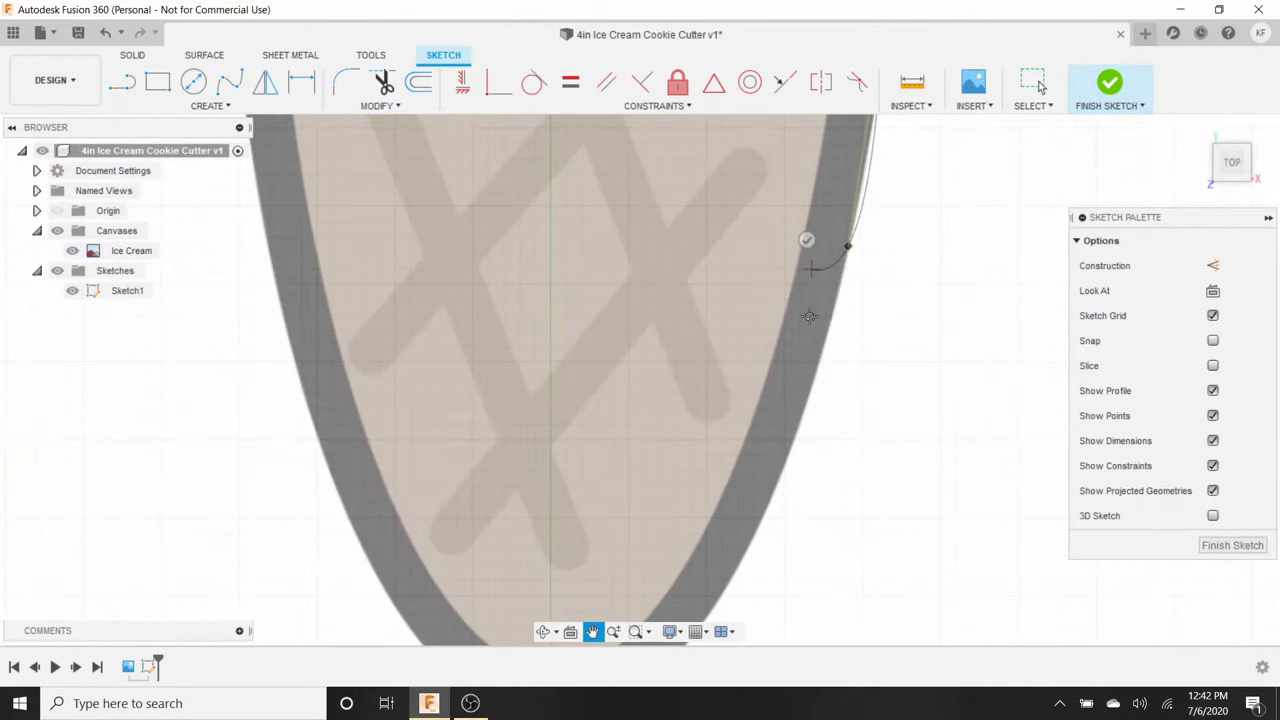
key(Escape)
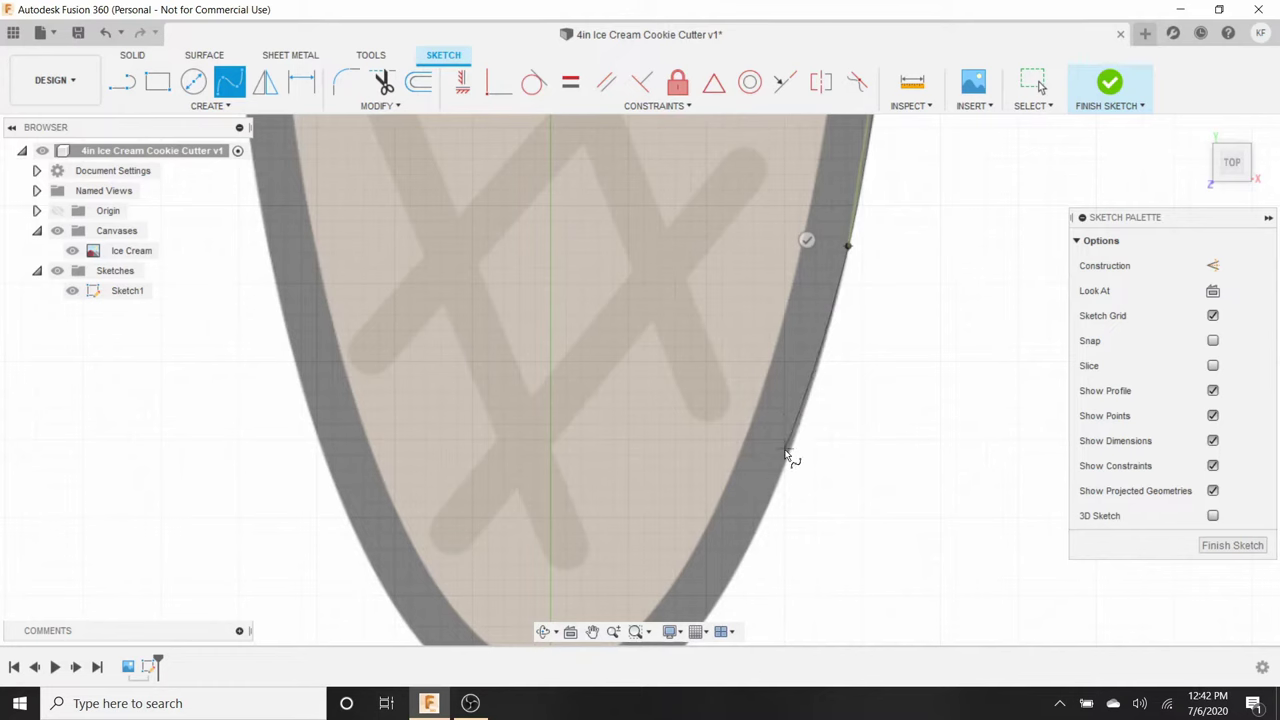
click(787, 465)
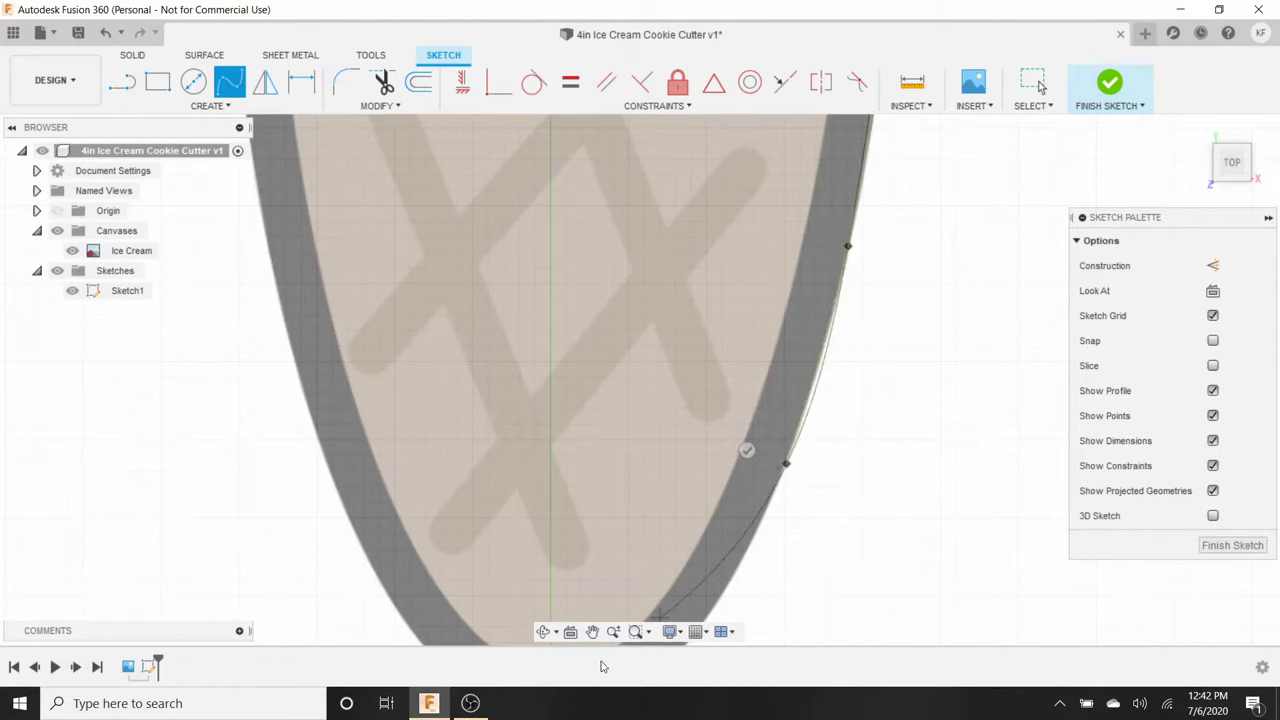
- Continue the cone spline around the lower right curve to the cone's bottom tip on the vertical axis and complete it
click(592, 631)
mouse_move(590, 570)
mouse_down()
mouse_move(663, 334)
mouse_move(666, 360)
mouse_up()
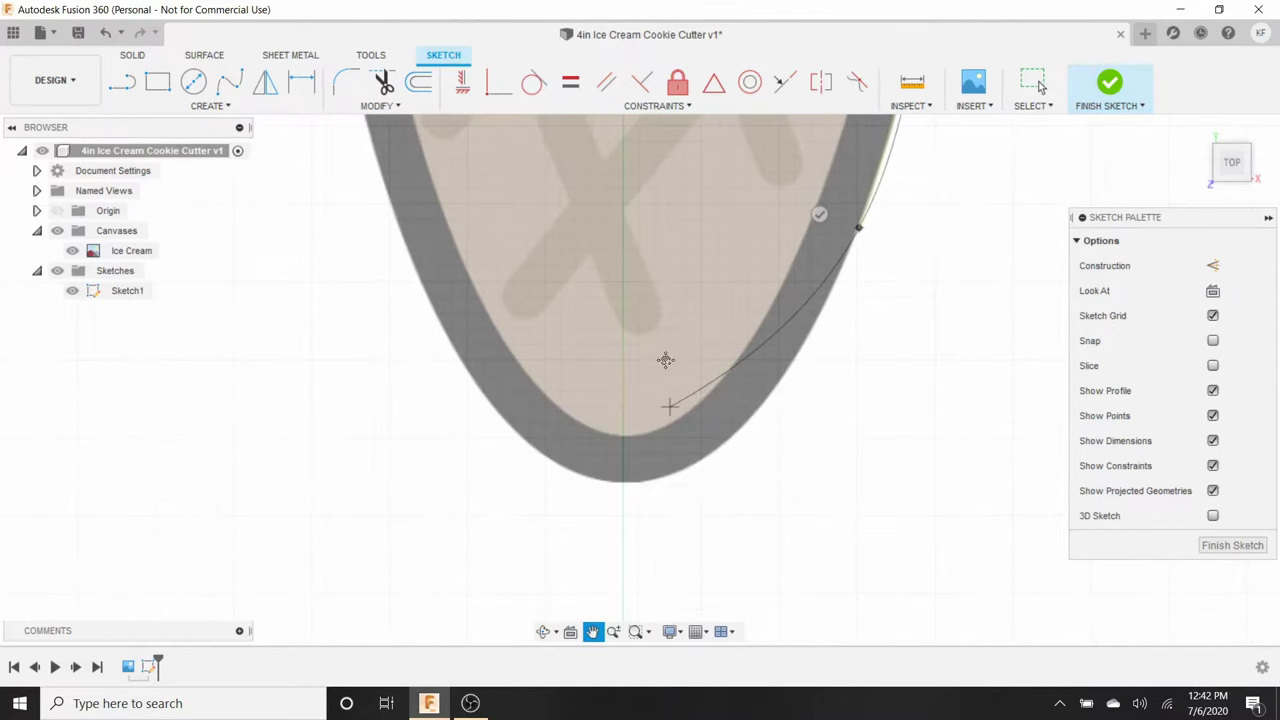
key(Escape)
click(777, 384)
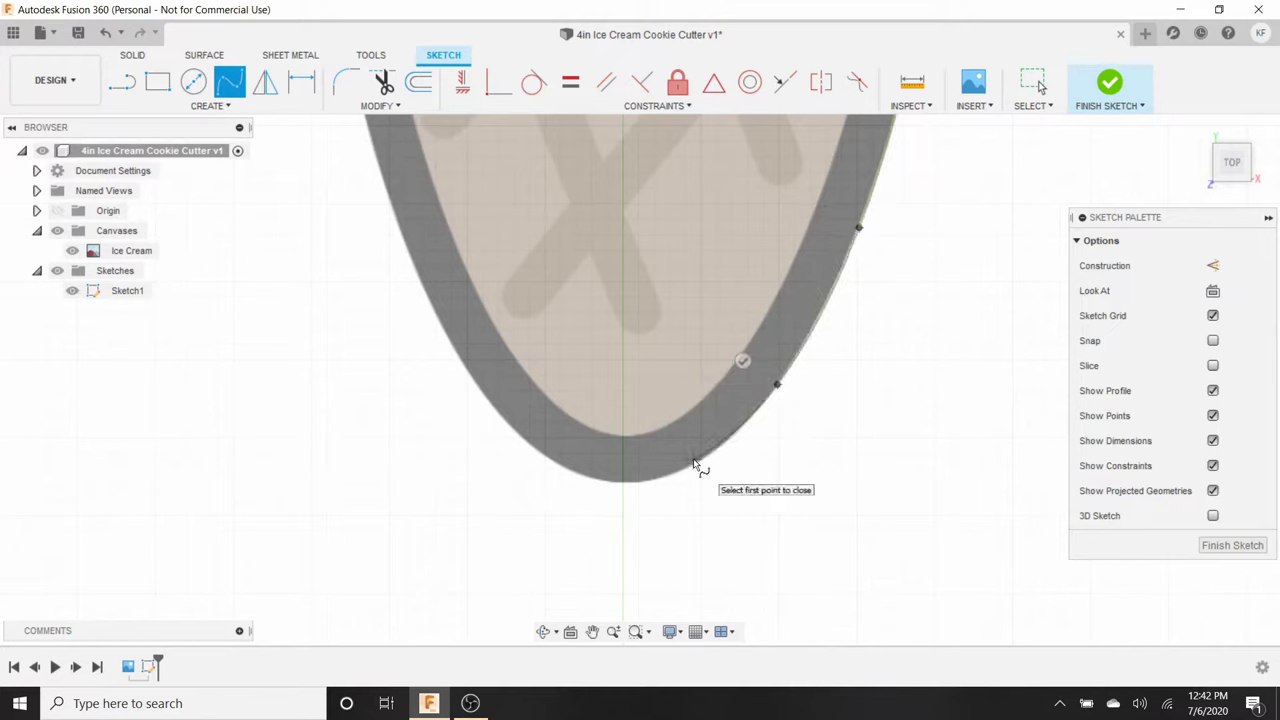
click(693, 464)
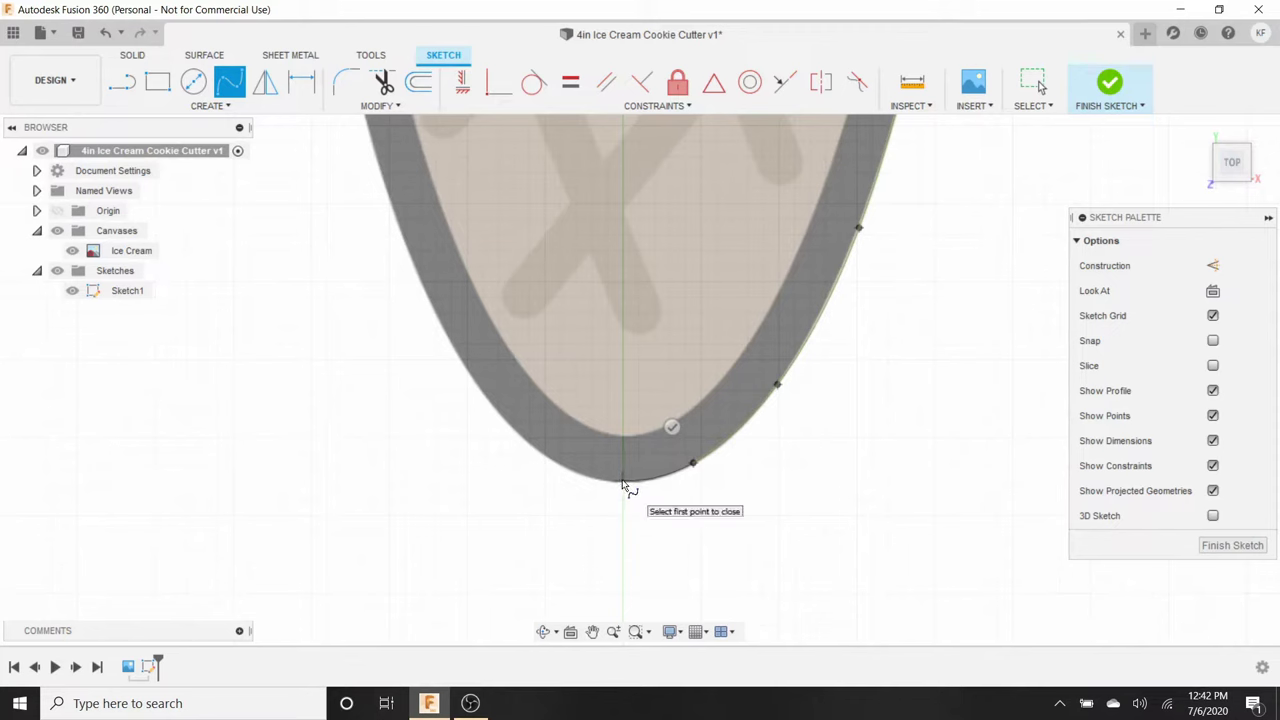
click(623, 481)
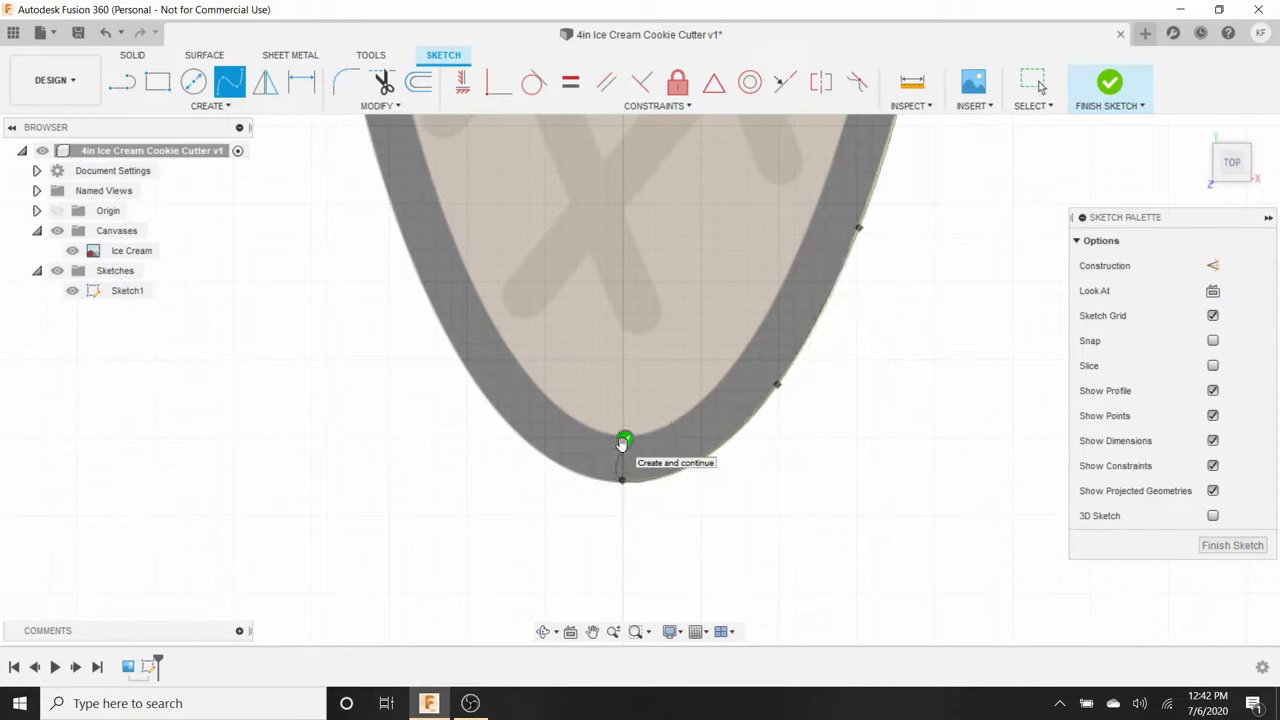
click(624, 442)
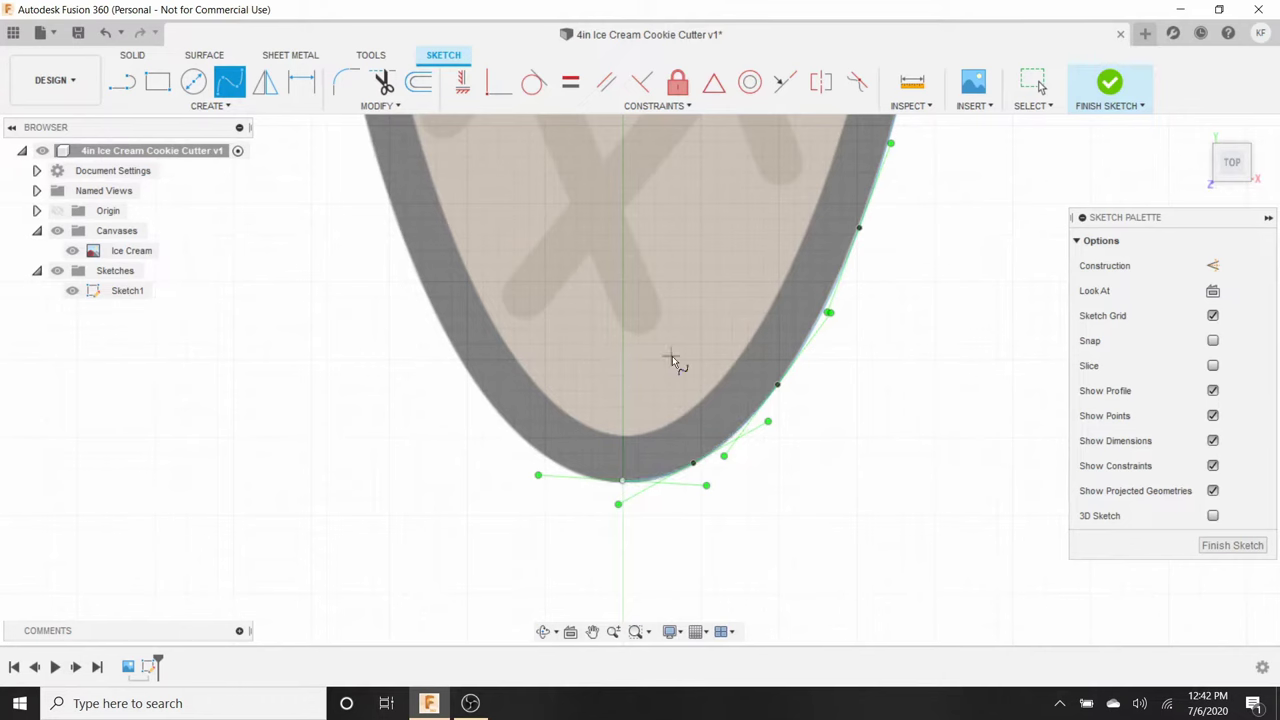
key(Escape)
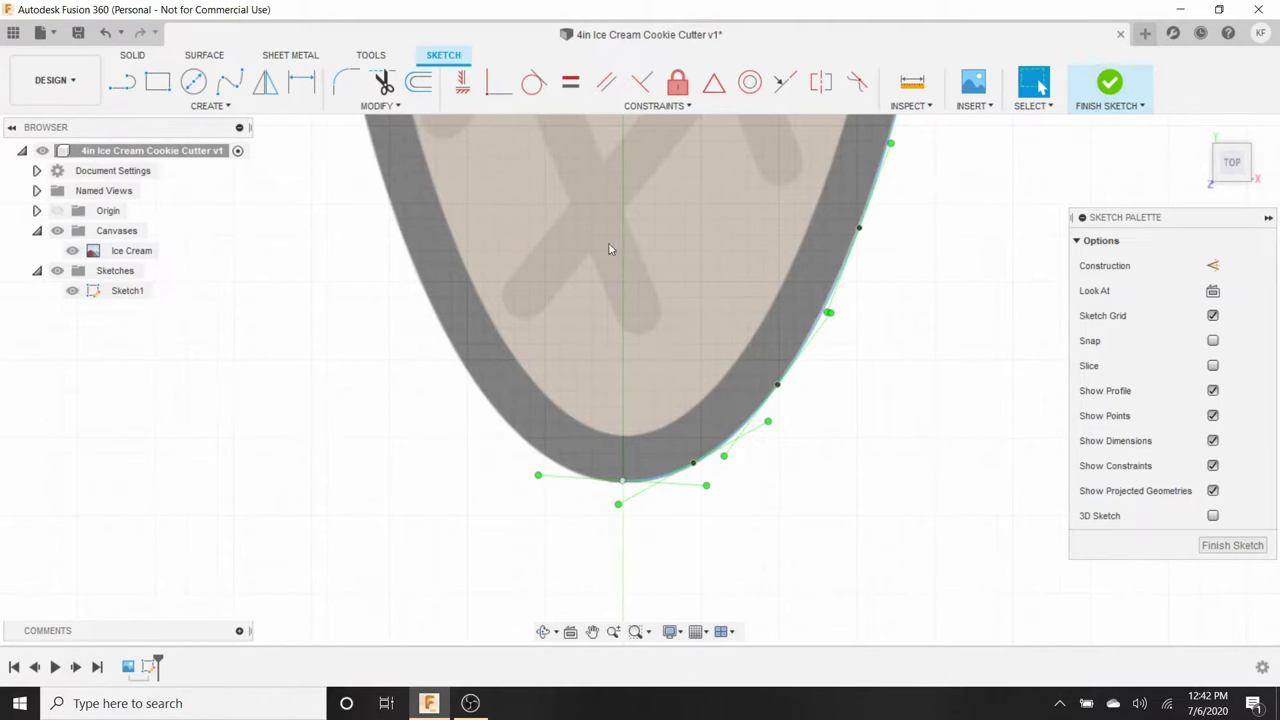
- Draw a vertical centre line about 121 mm long from above the scoop to below the cone's tip
scroll(606, 234, down, 5)
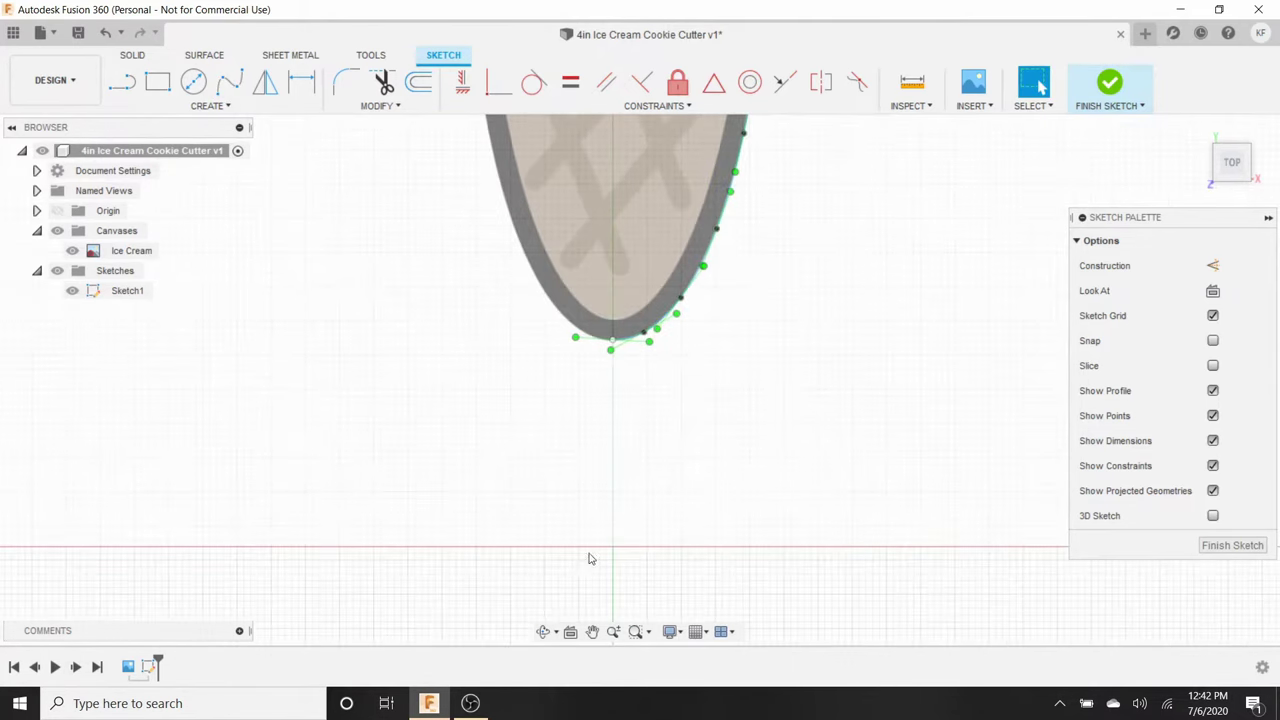
click(592, 631)
key(Escape)
click(591, 631)
drag(551, 189, 538, 505)
scroll(557, 400, down, 3)
drag(540, 368, 540, 390)
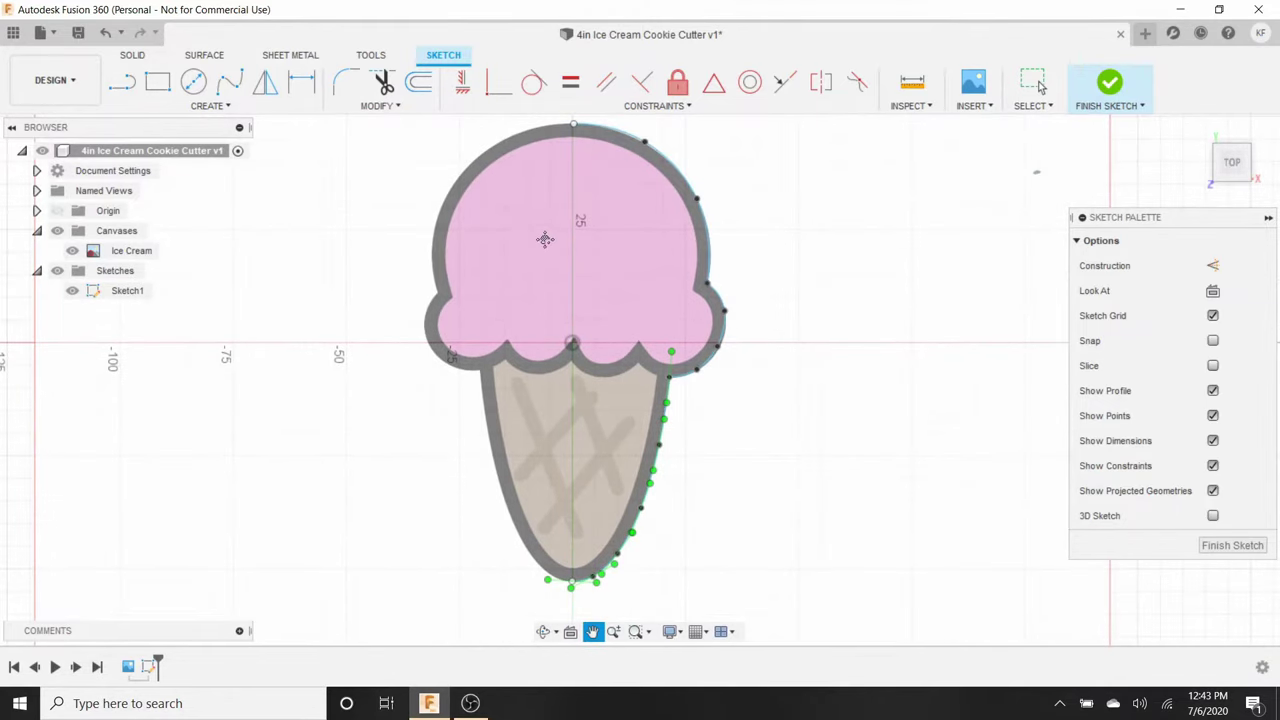
scroll(523, 298, up, 1)
scroll(523, 298, down, 2)
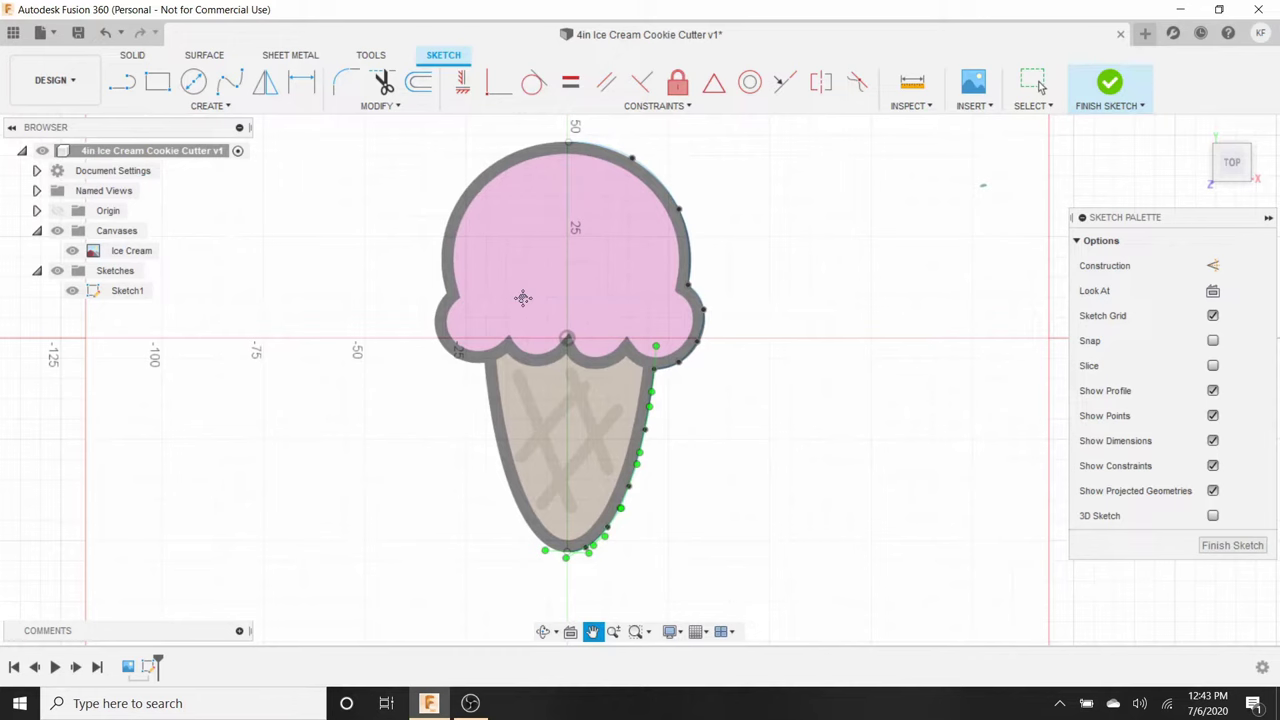
drag(510, 285, 515, 305)
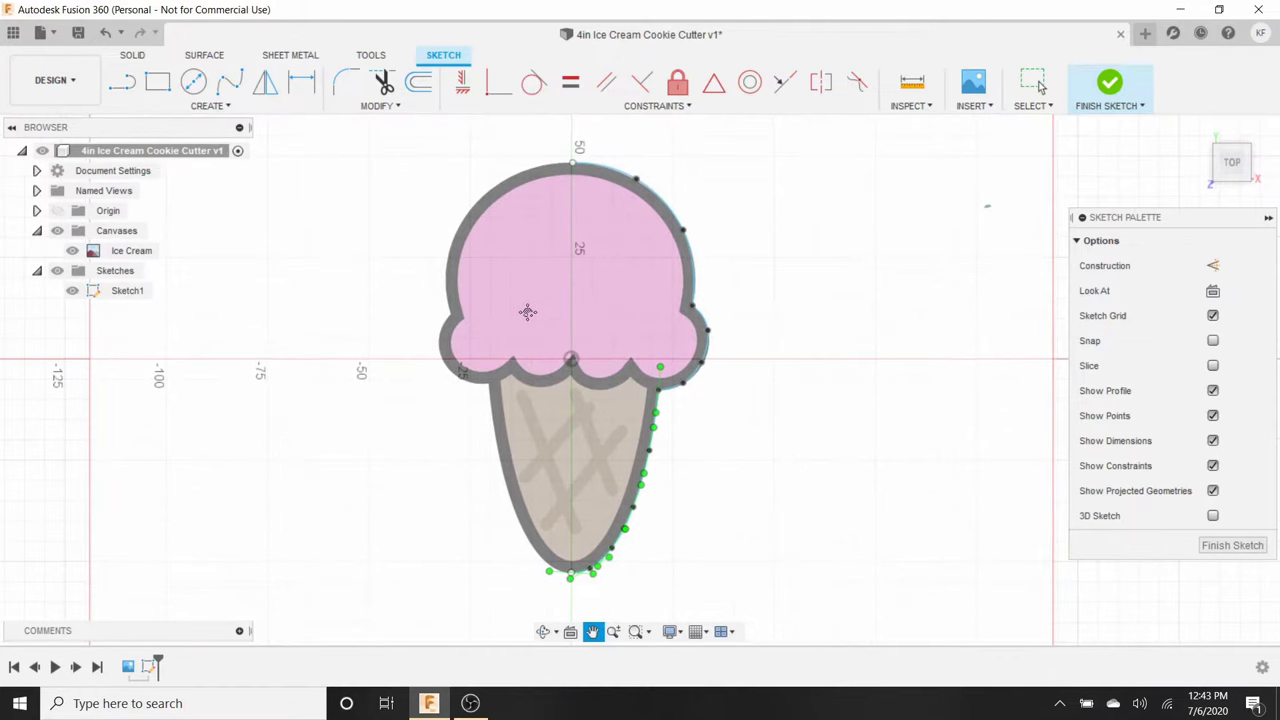
key(l)
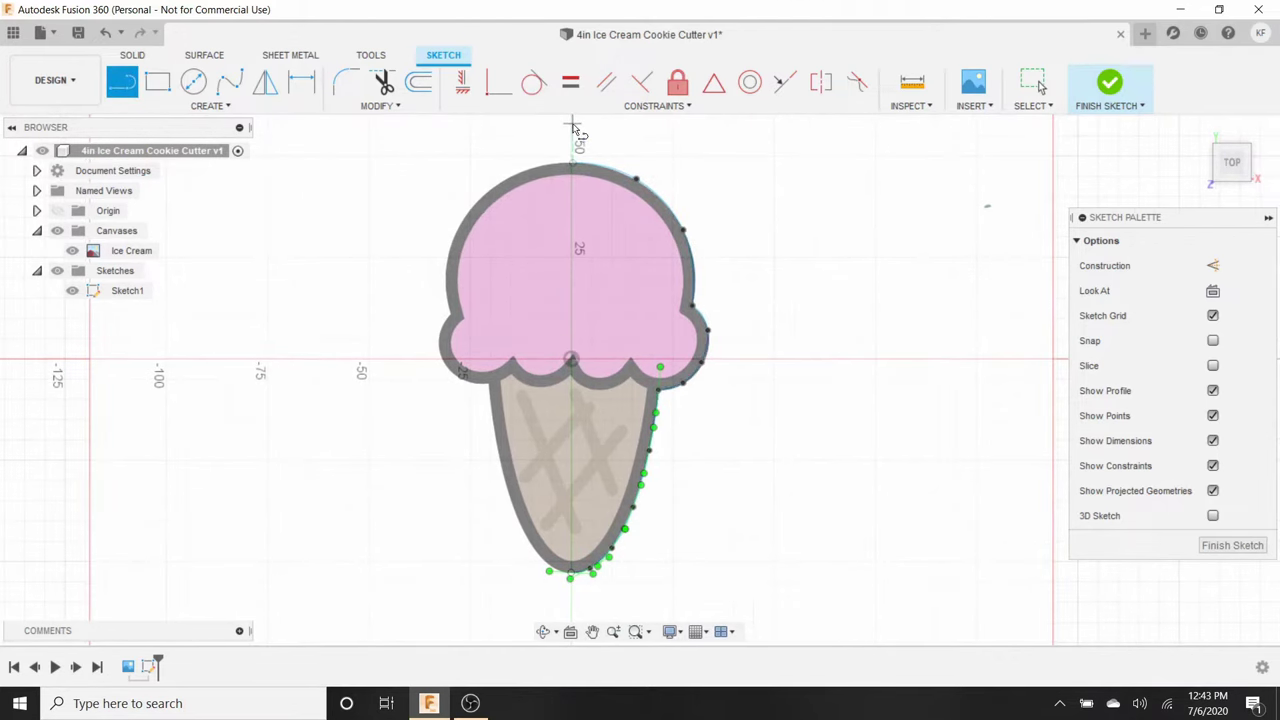
click(572, 128)
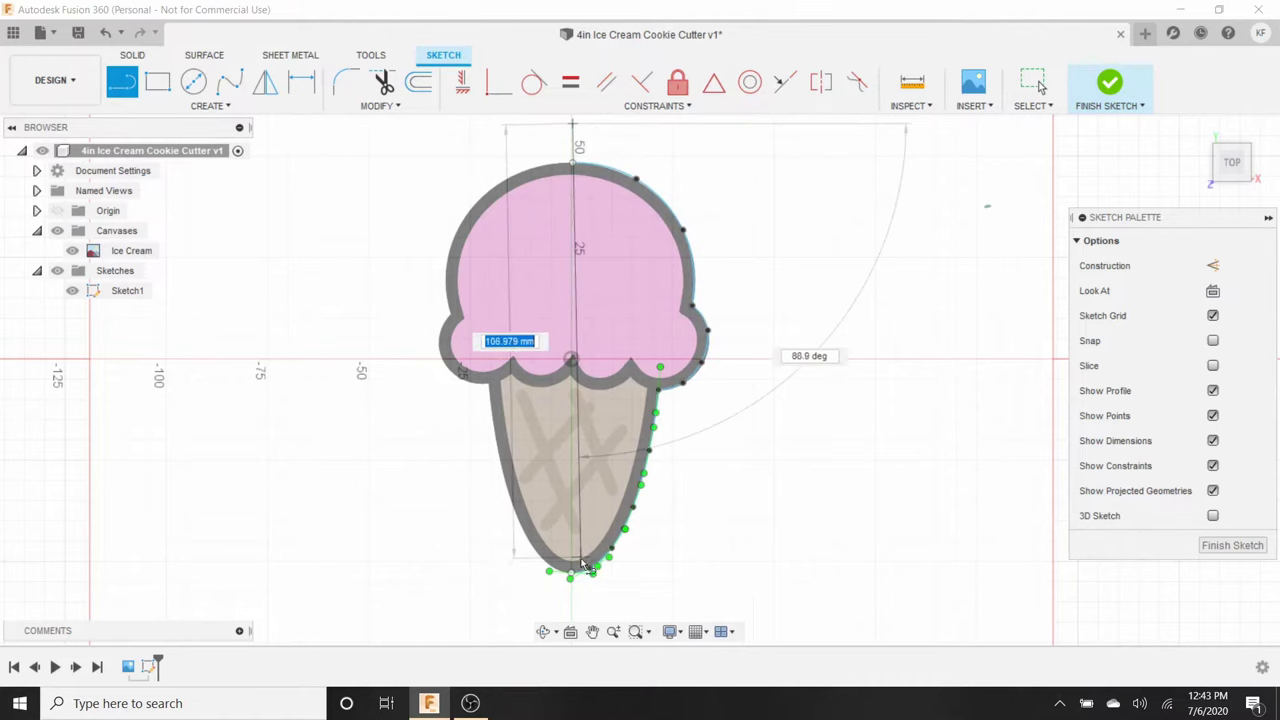
click(572, 615)
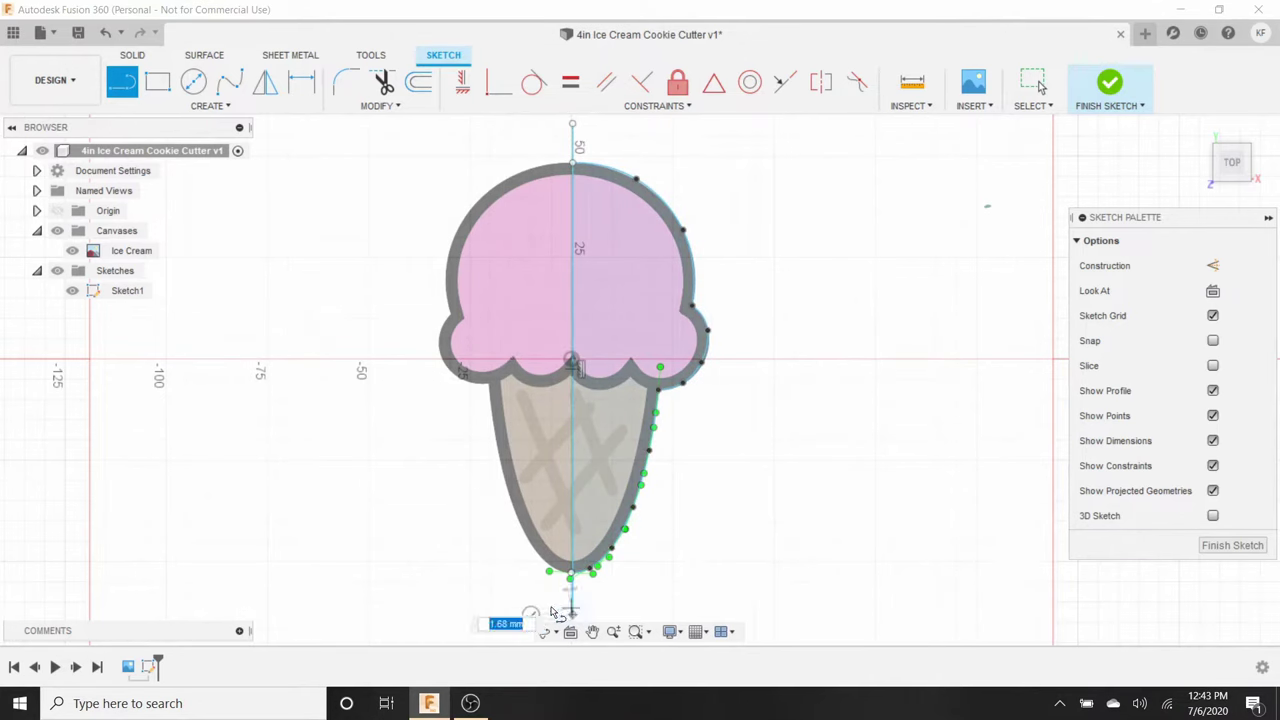
key(Escape)
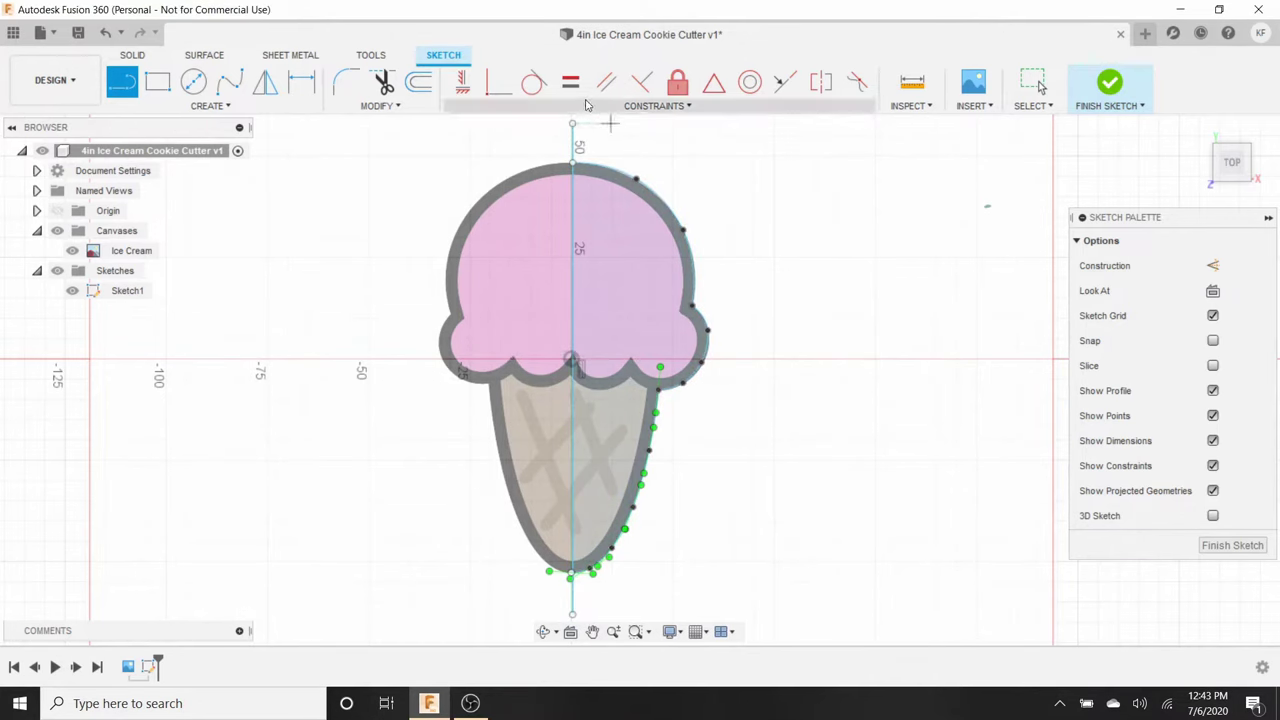
- Mirror the traced right-half outline splines across the vertical centre line
click(710, 86)
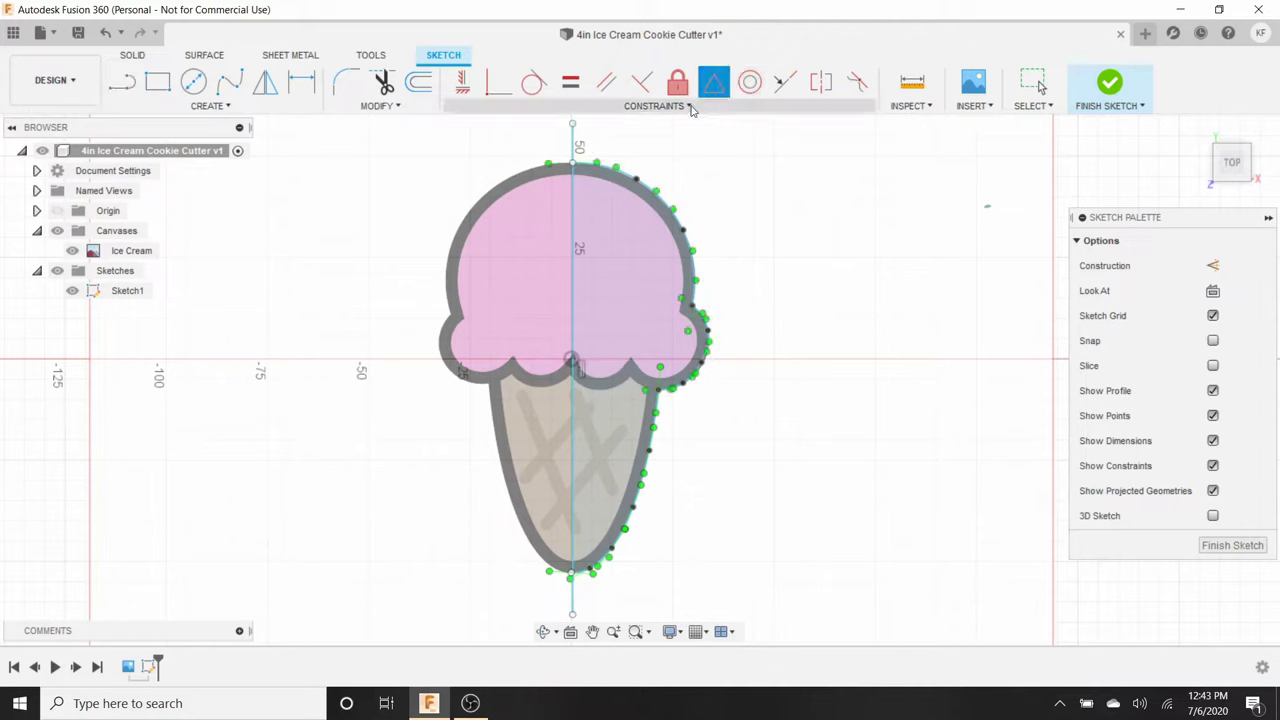
click(573, 207)
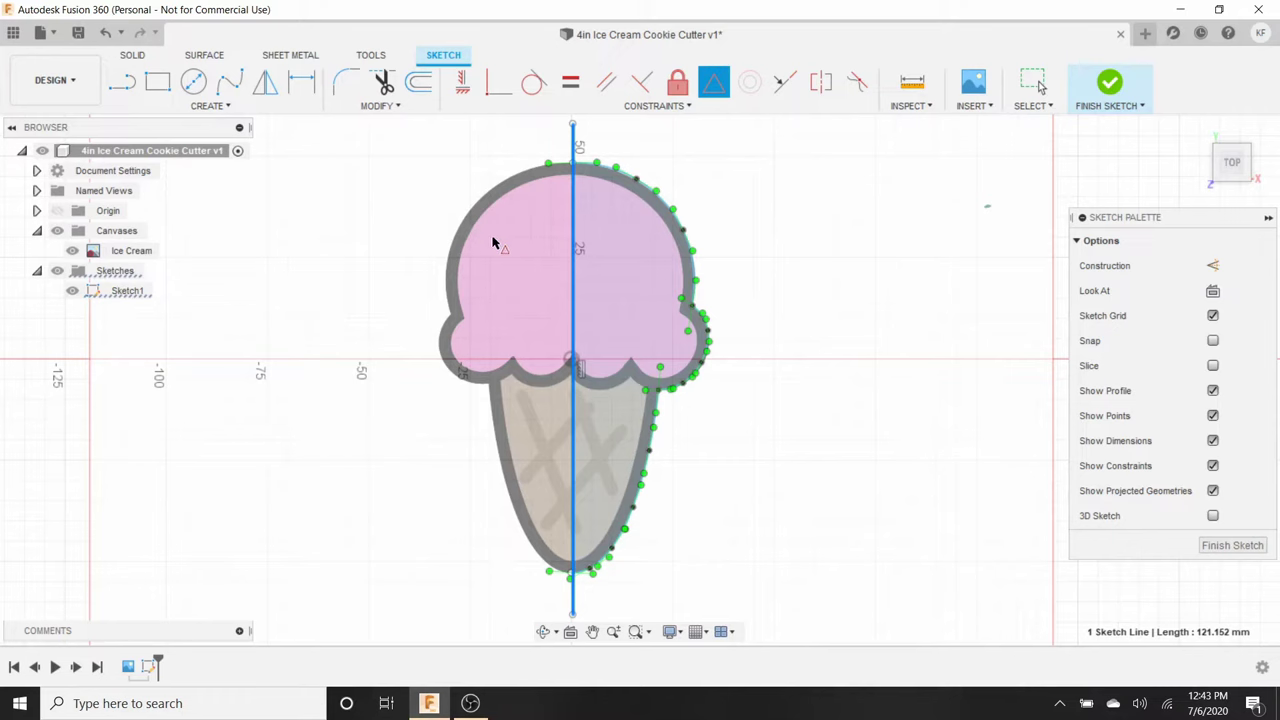
click(265, 82)
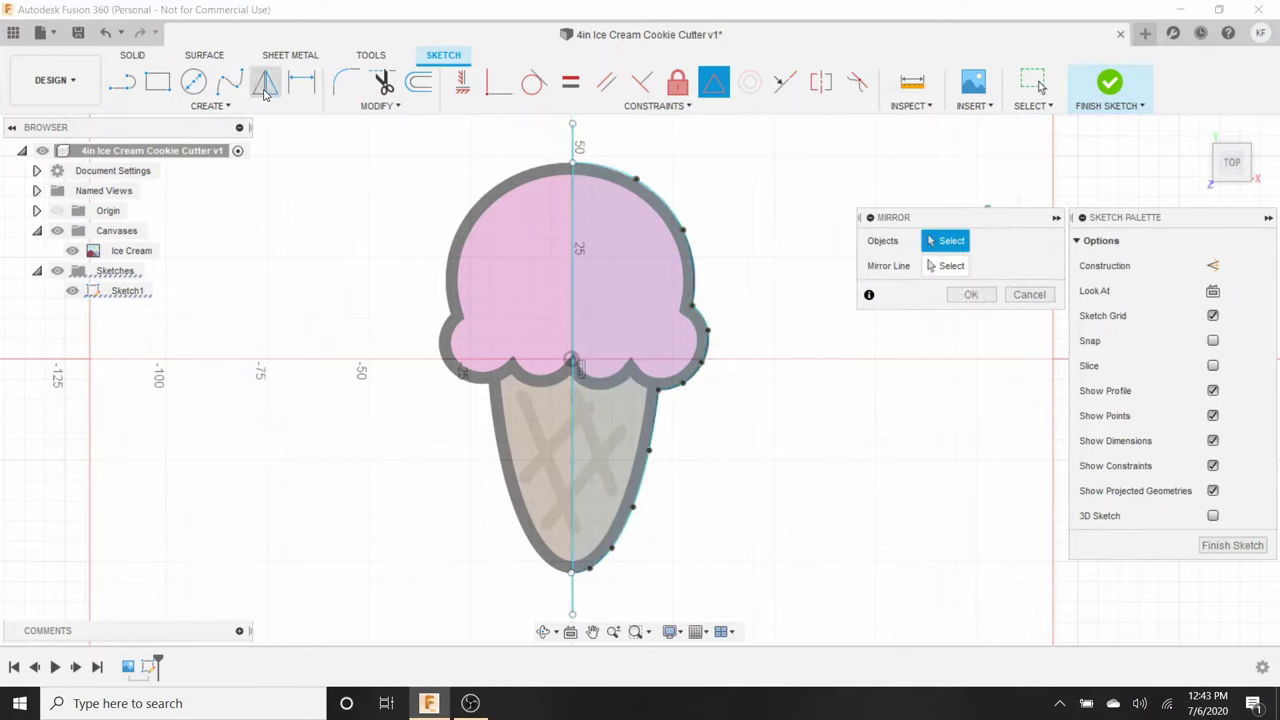
drag(557, 141, 716, 594)
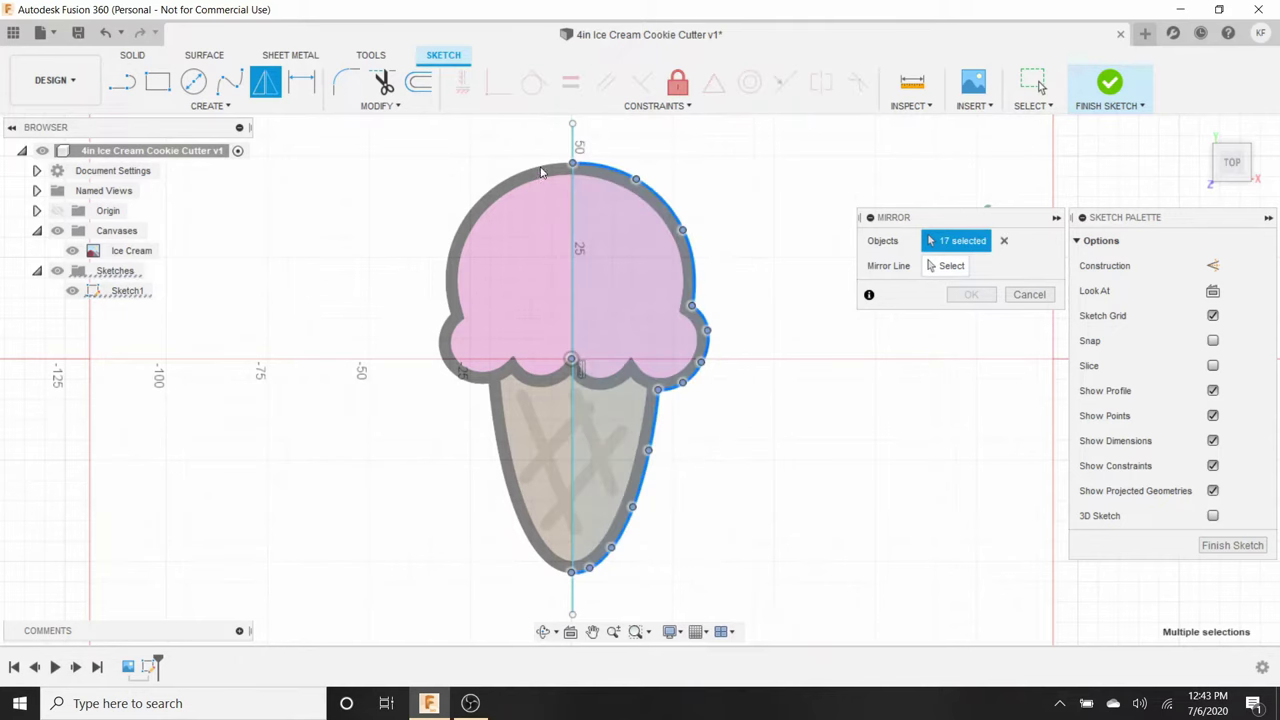
click(574, 198)
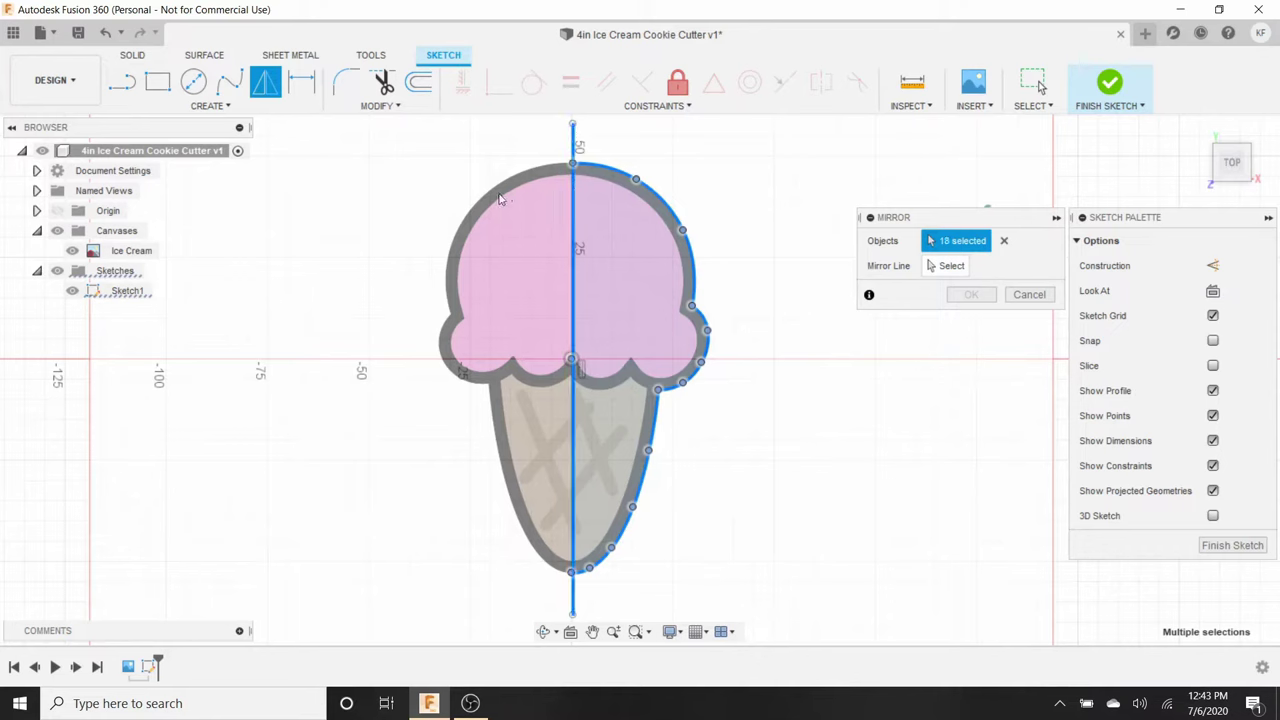
click(574, 202)
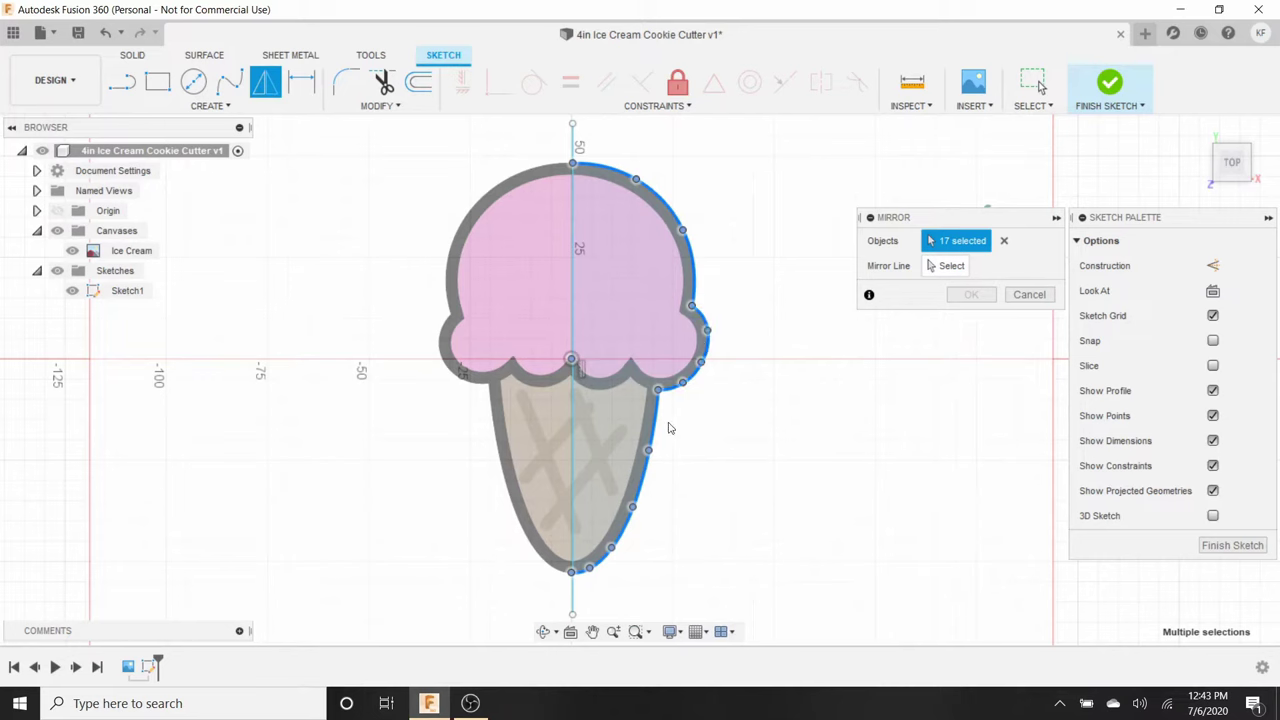
click(951, 266)
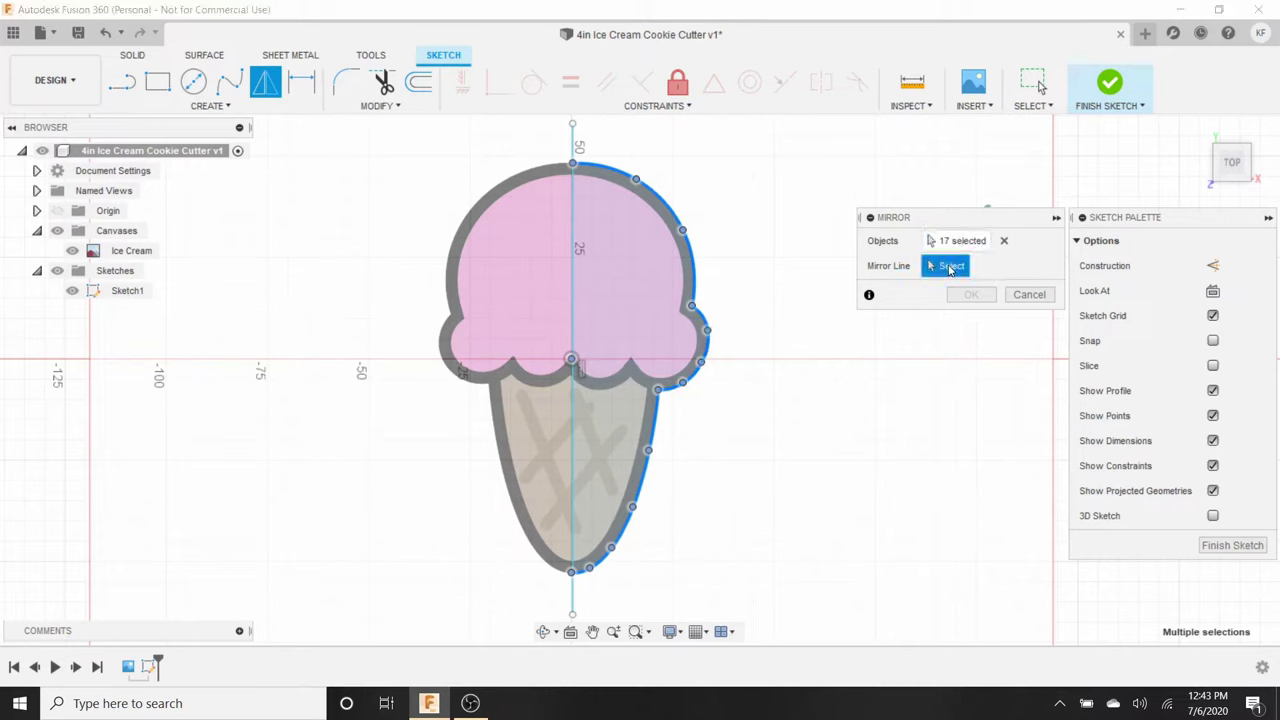
click(573, 285)
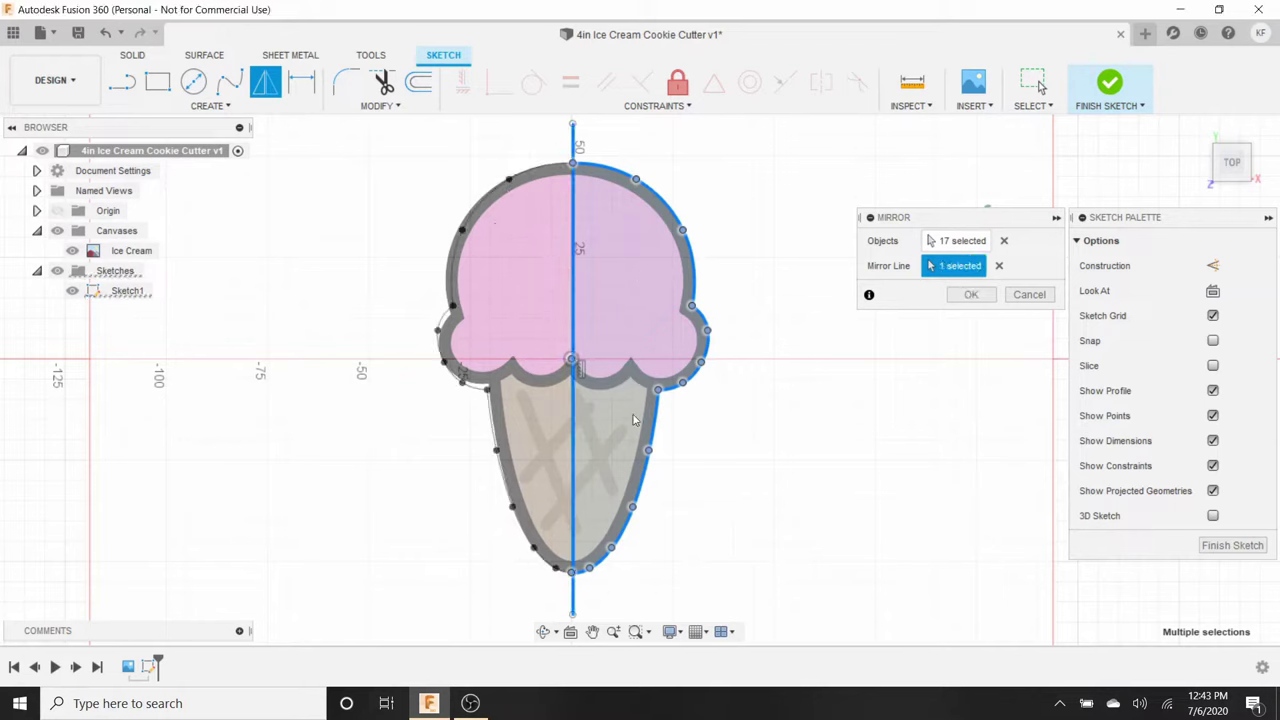
key(Return)
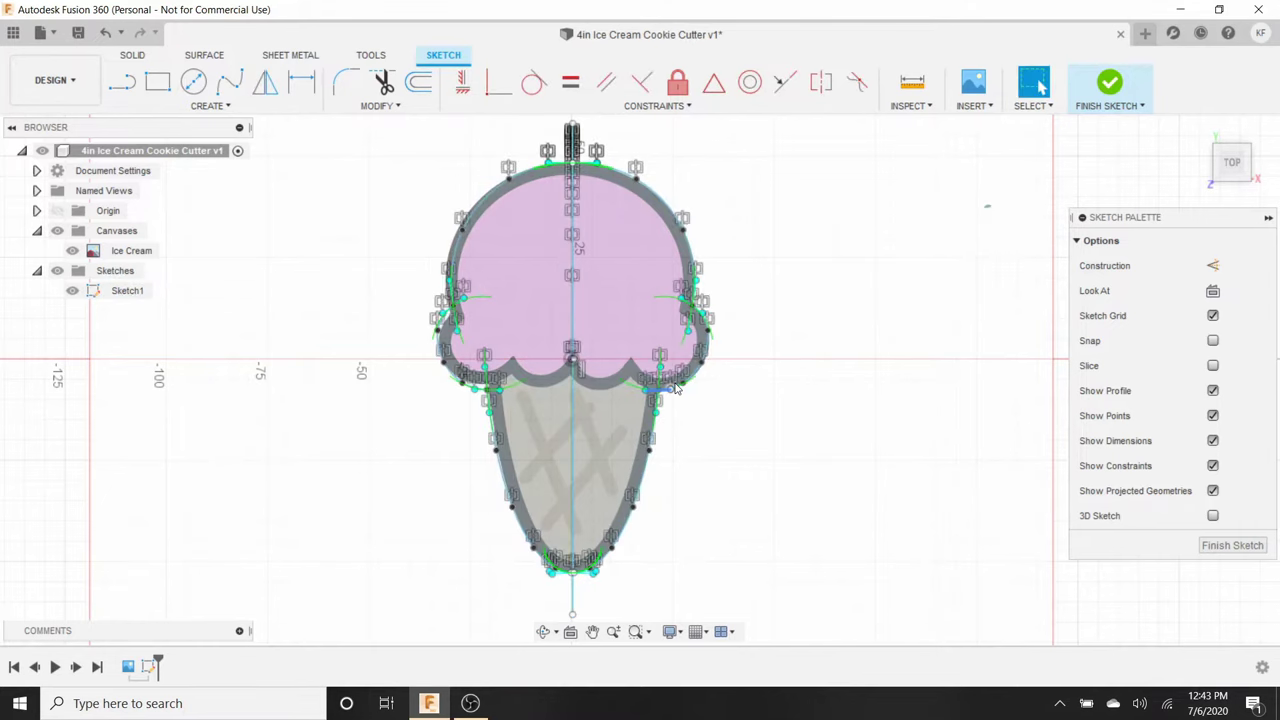
- Delete the vertical centre line used for mirroring
click(570, 300)
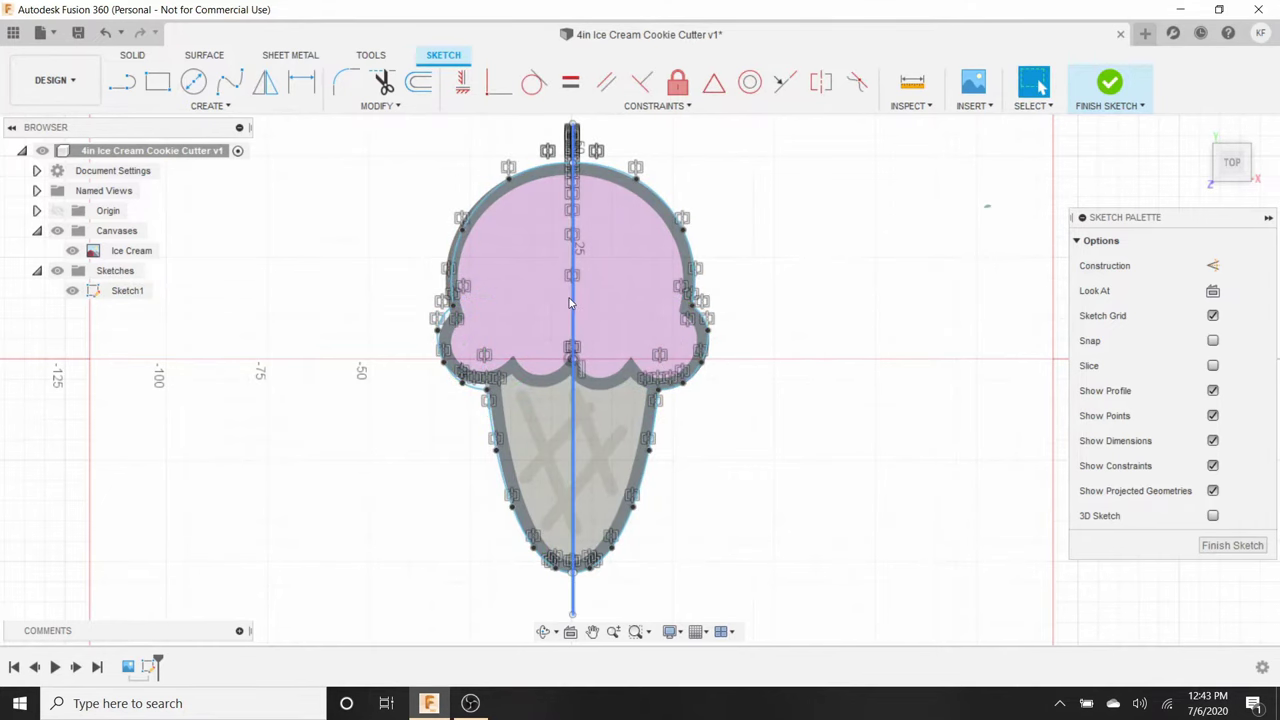
click(570, 302)
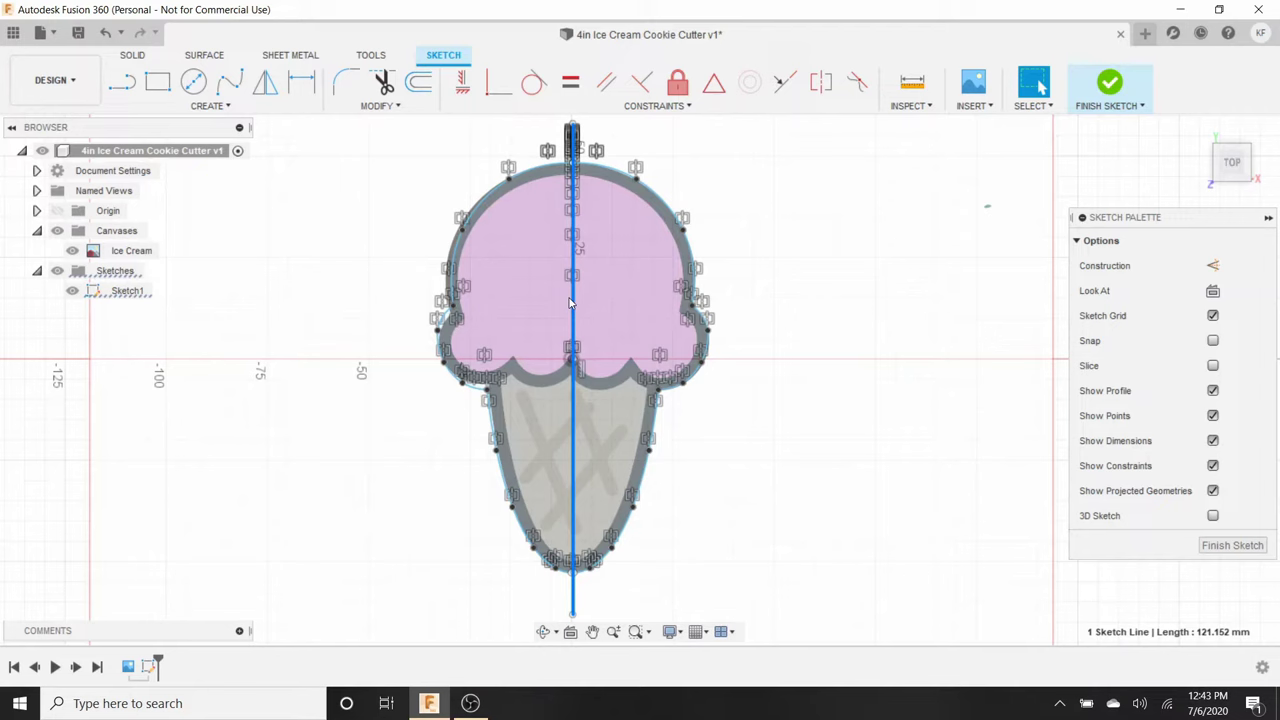
key(Delete)
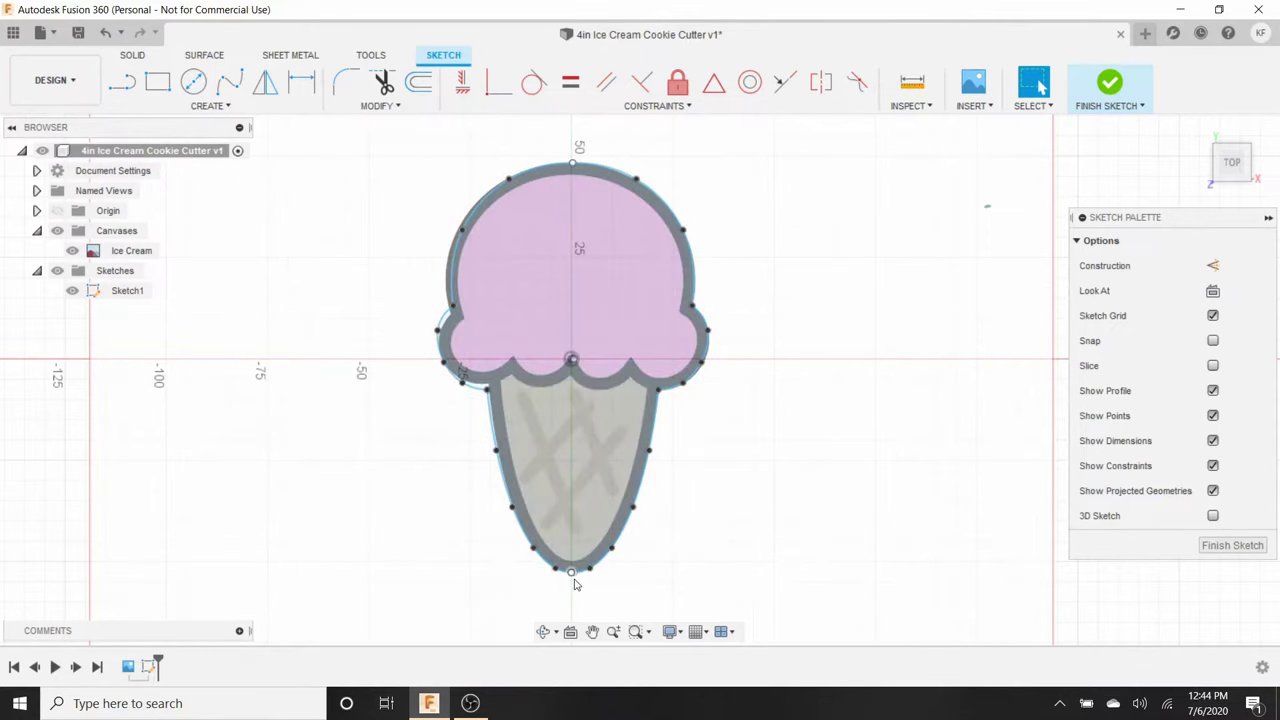
- Join the original and mirrored spline endpoints at the cone's bottom tip to close the gap
scroll(574, 585, down, 2)
scroll(574, 585, up, 8)
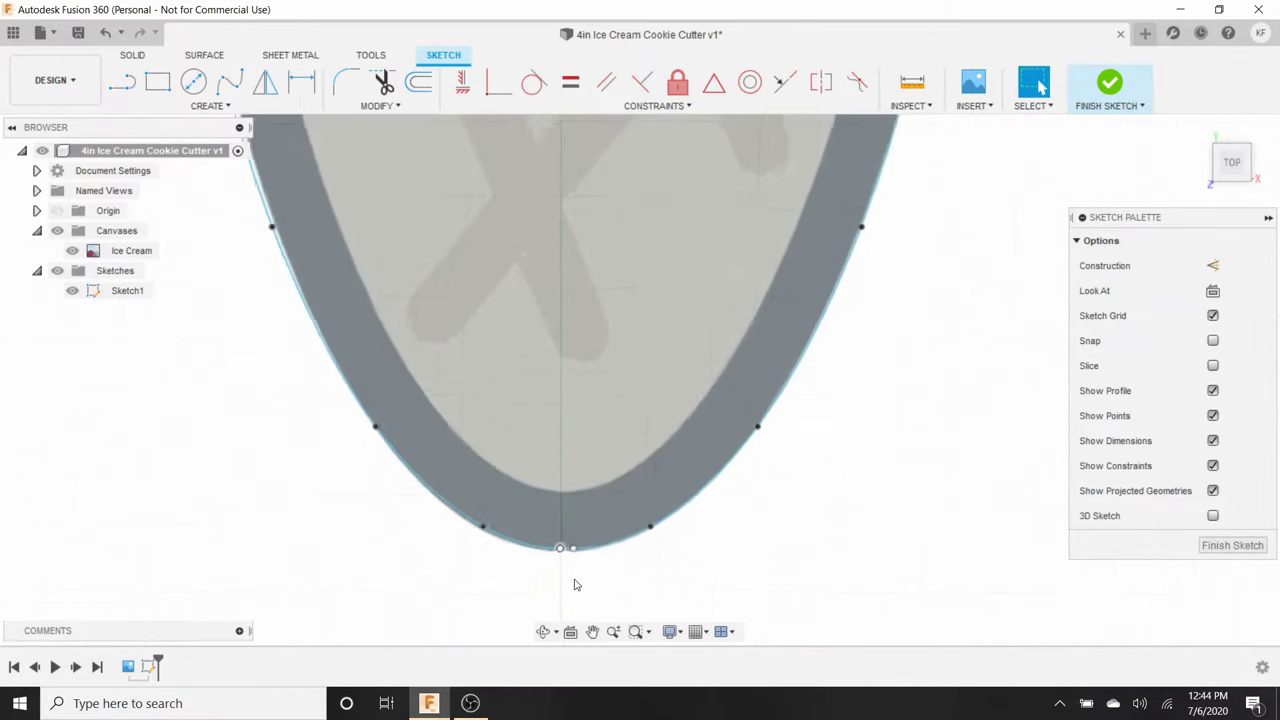
scroll(574, 585, up, 2)
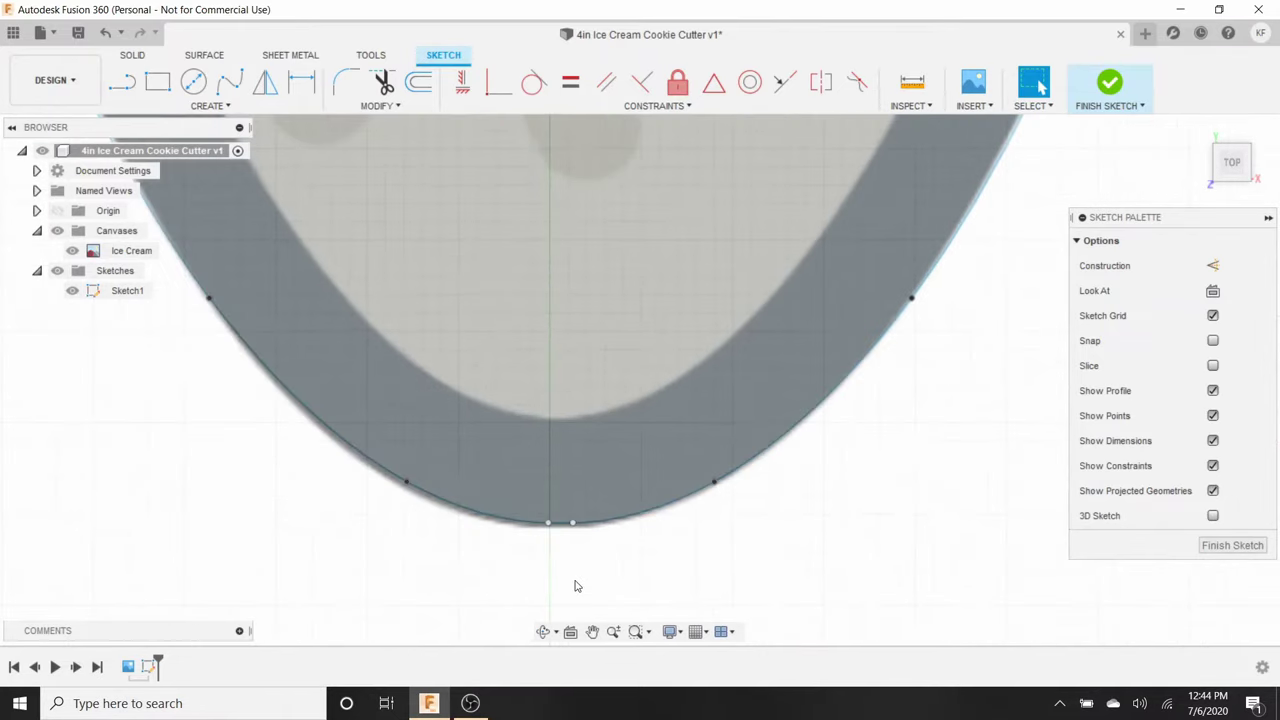
click(547, 527)
click(510, 555)
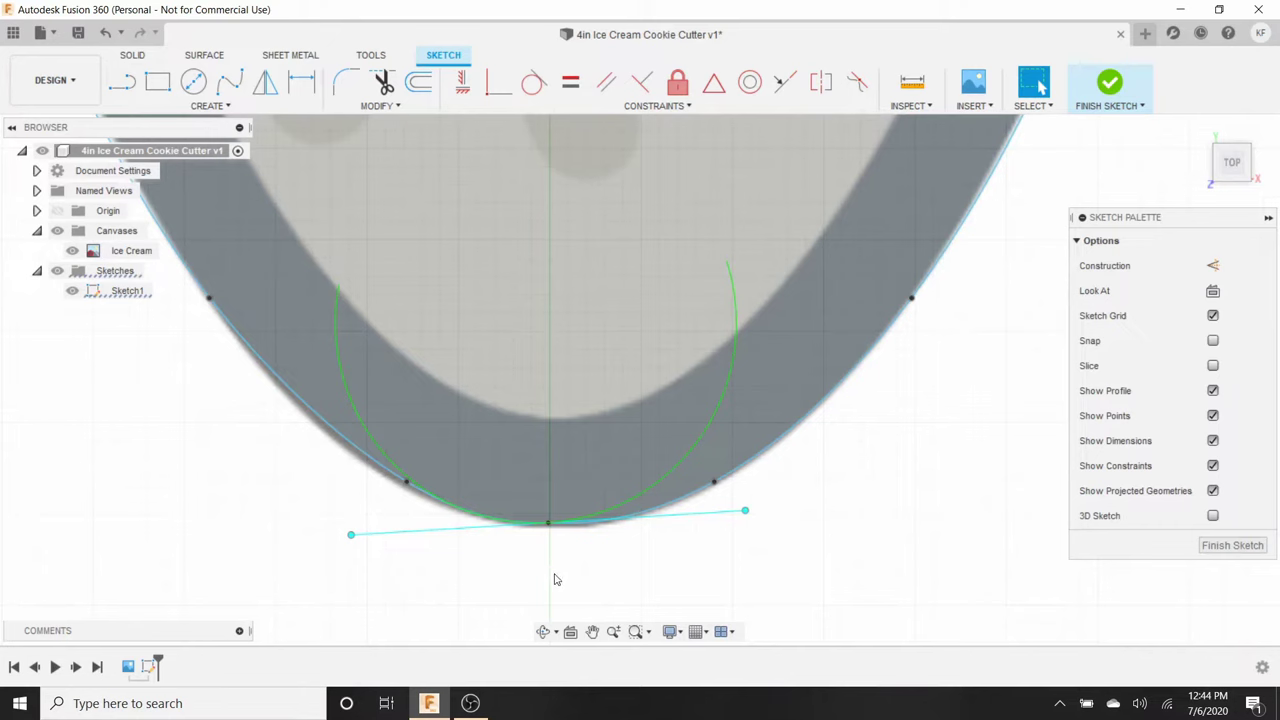
scroll(529, 478, up, 2)
scroll(529, 478, down, 3)
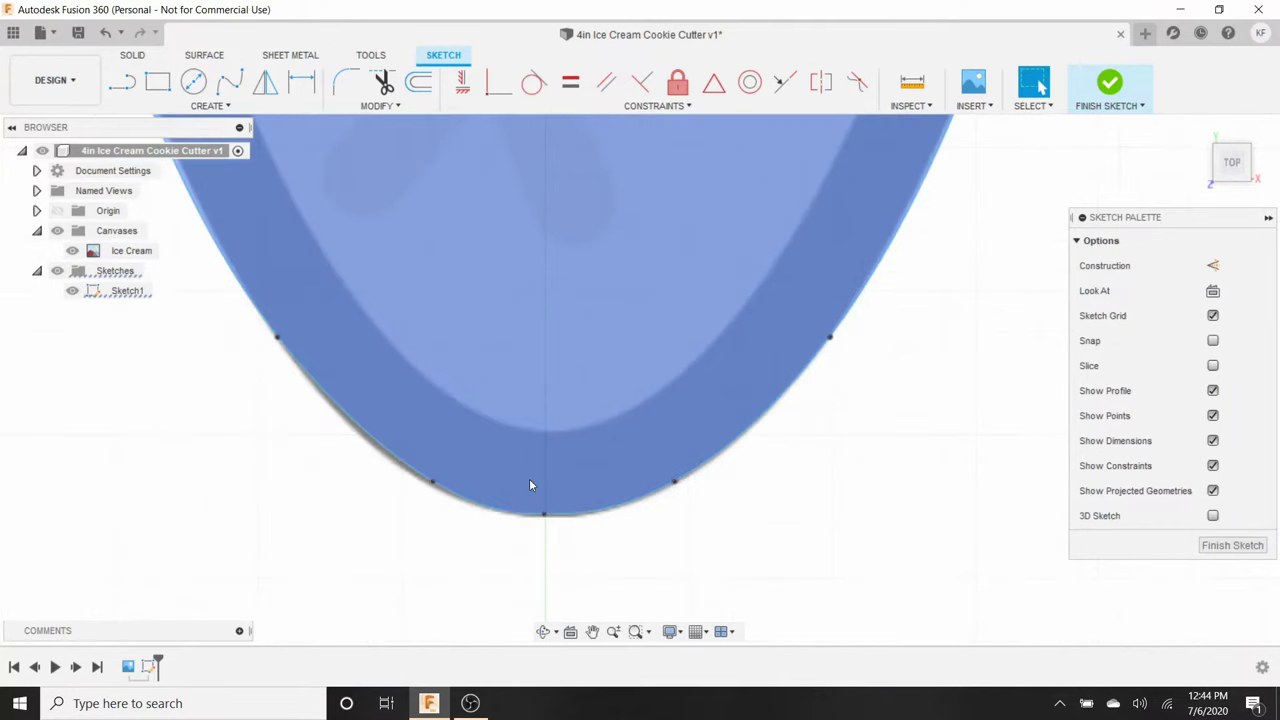
- Examine the junction of the original and mirrored splines at the scoop's peak for a gap
scroll(530, 480, down, 5)
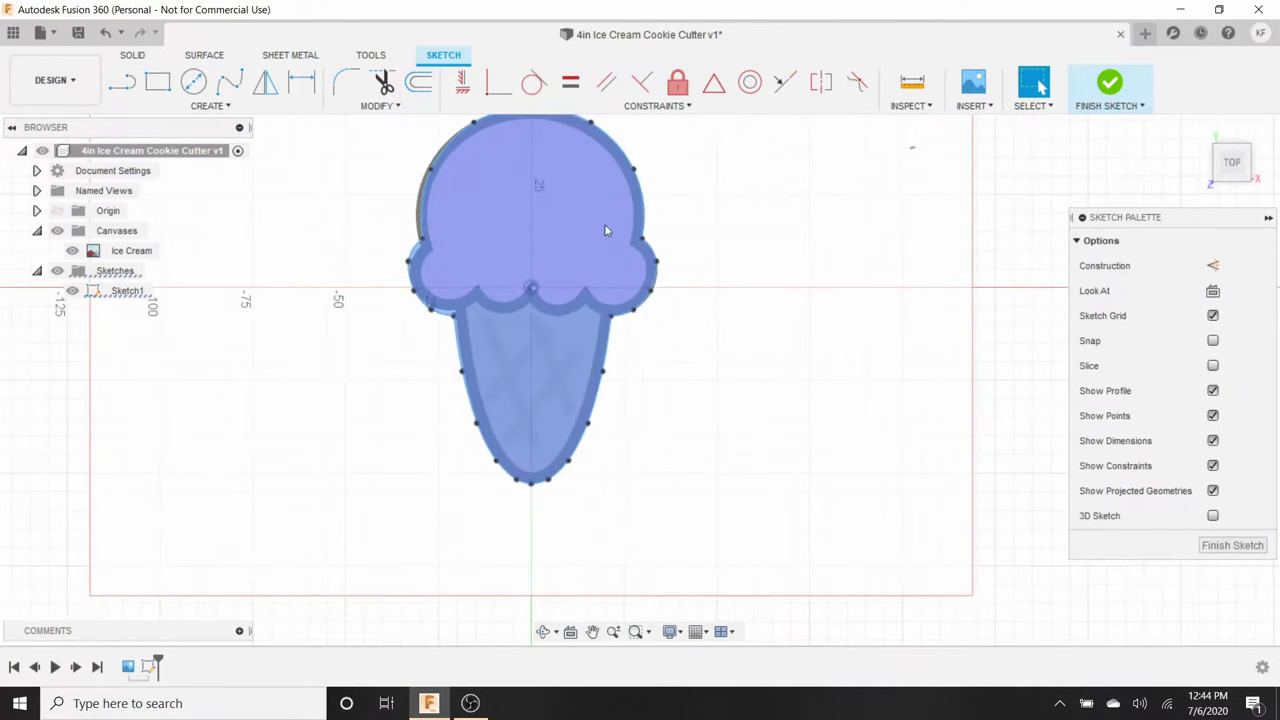
click(592, 631)
mouse_move(523, 217)
mouse_down()
mouse_move(517, 369)
mouse_move(529, 318)
mouse_up()
scroll(525, 300, up, 4)
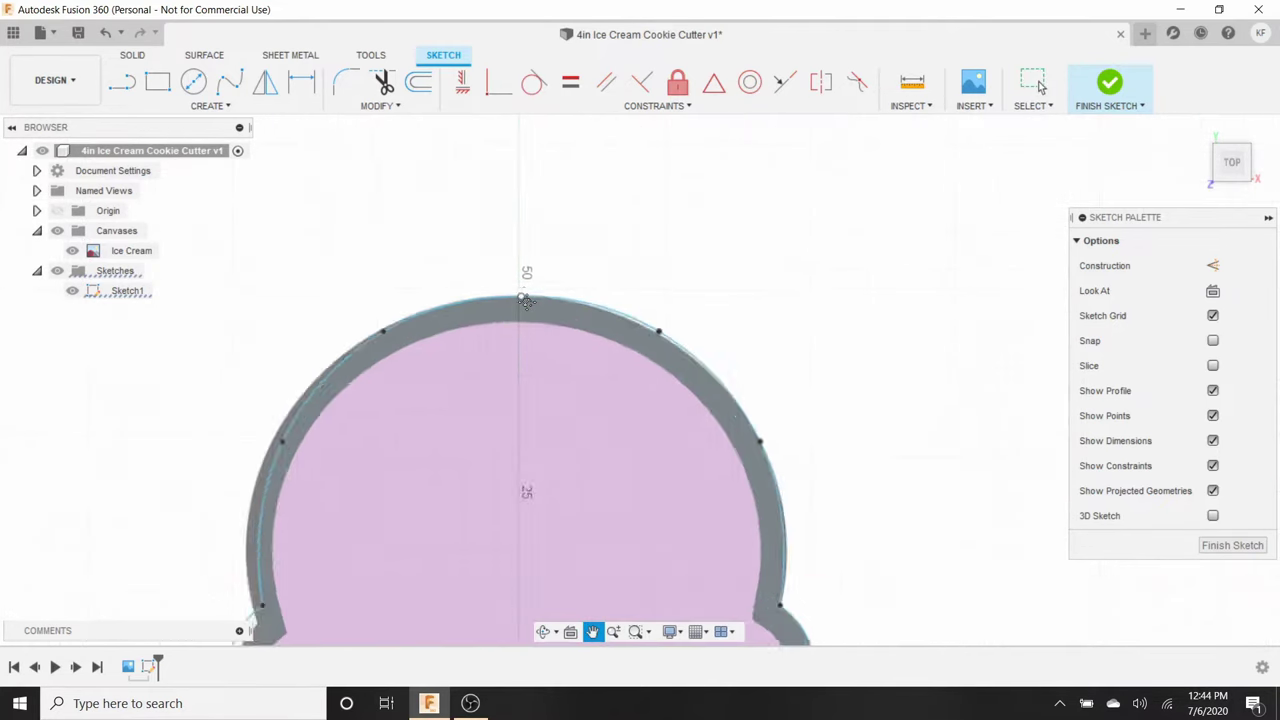
scroll(525, 300, up, 5)
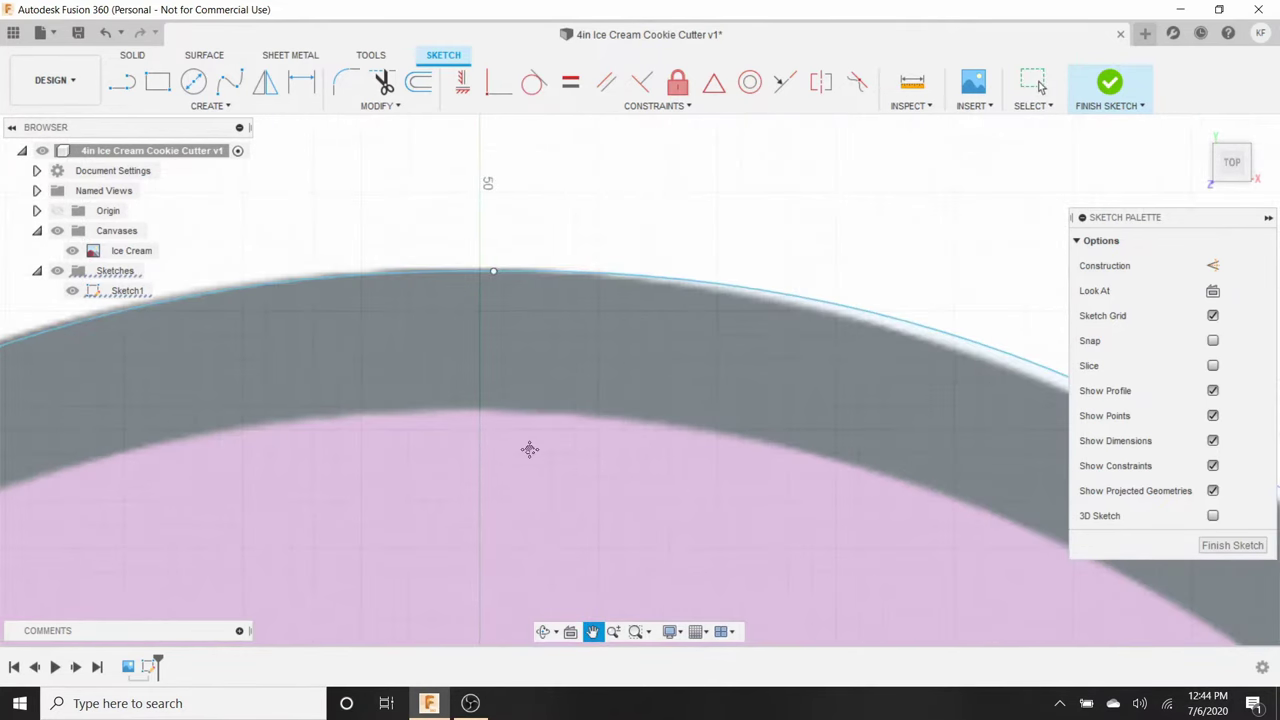
key(Escape)
click(493, 272)
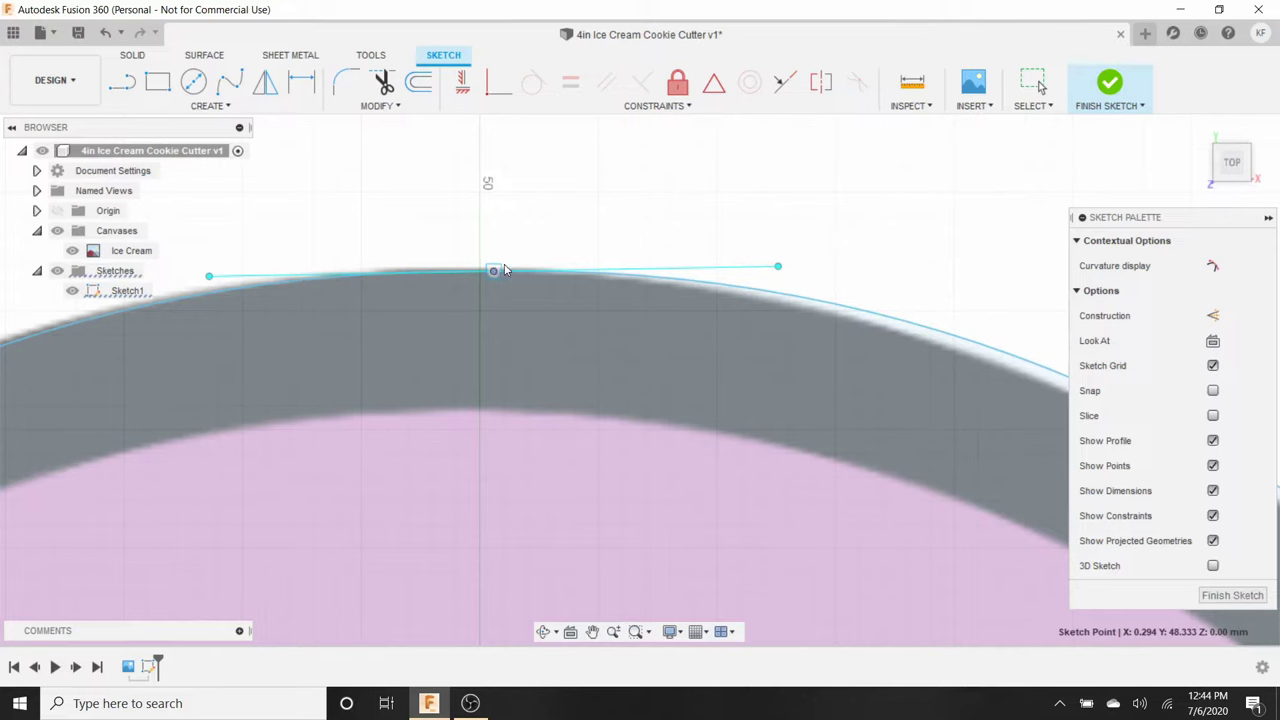
key(Escape)
scroll(514, 325, down, 4)
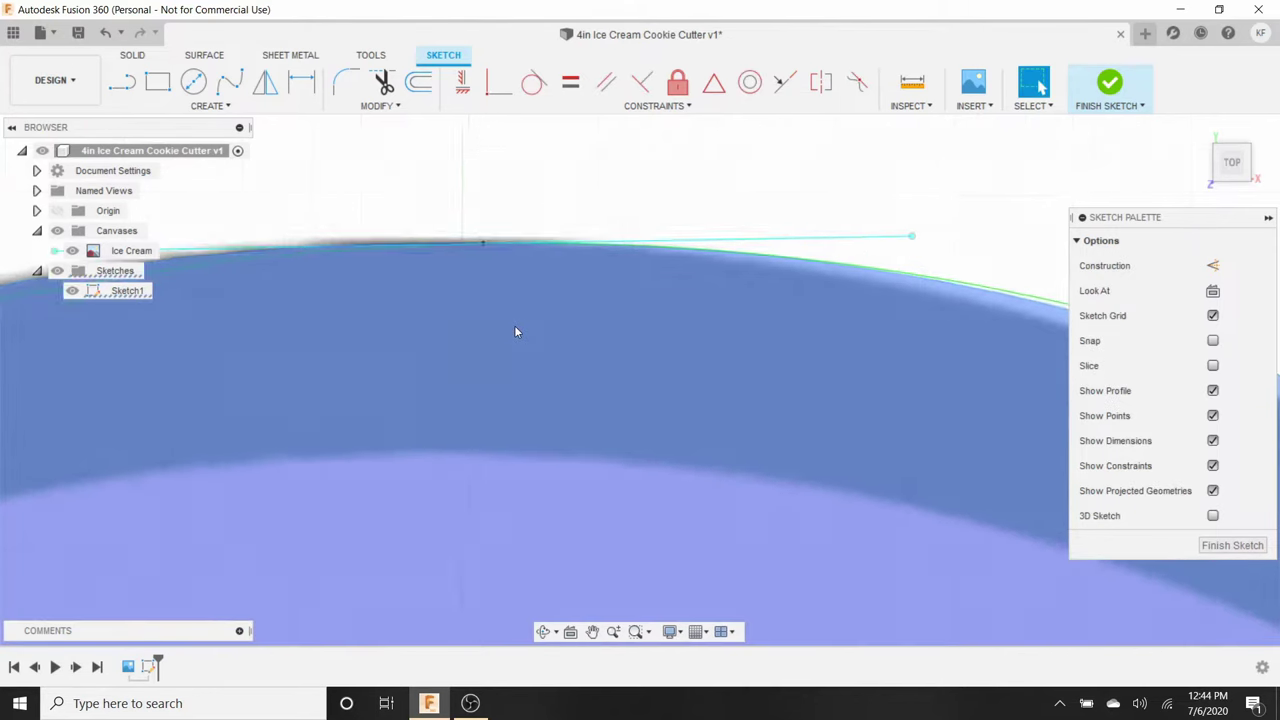
scroll(514, 325, down, 5)
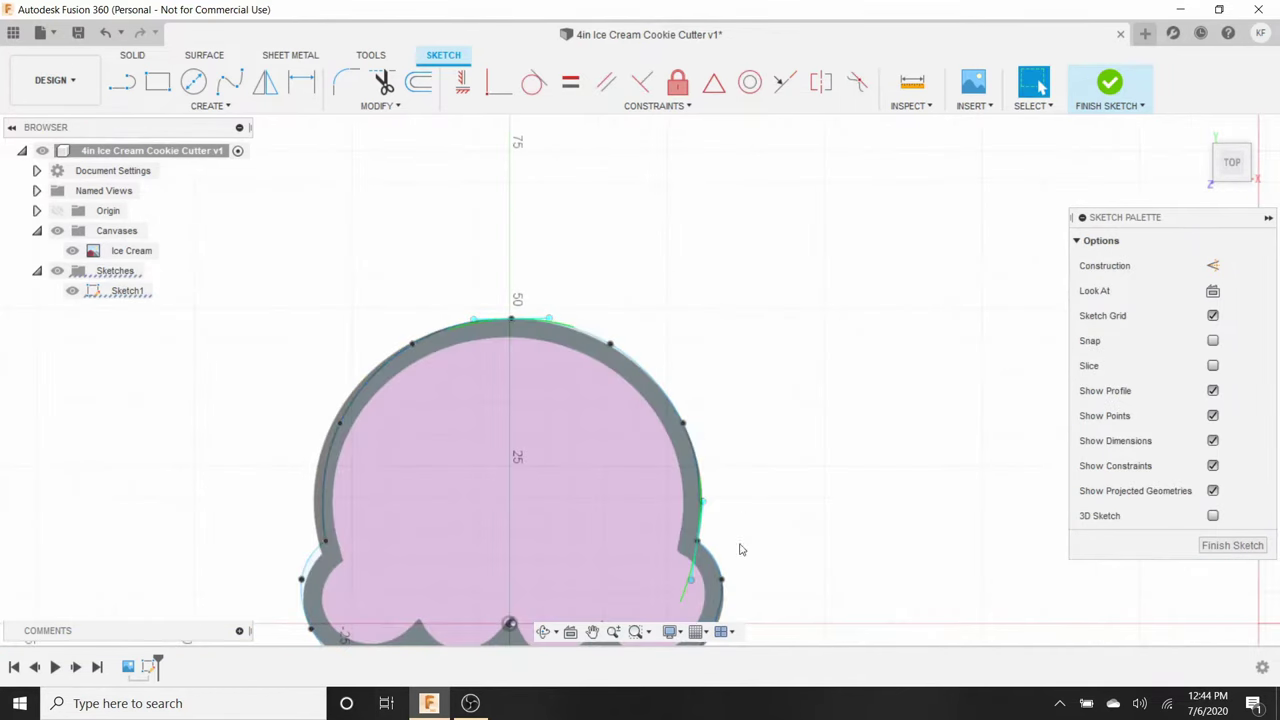
- Compare the mirrored half of the outline with the canvas image along the scoop's side and the upper cone
click(603, 636)
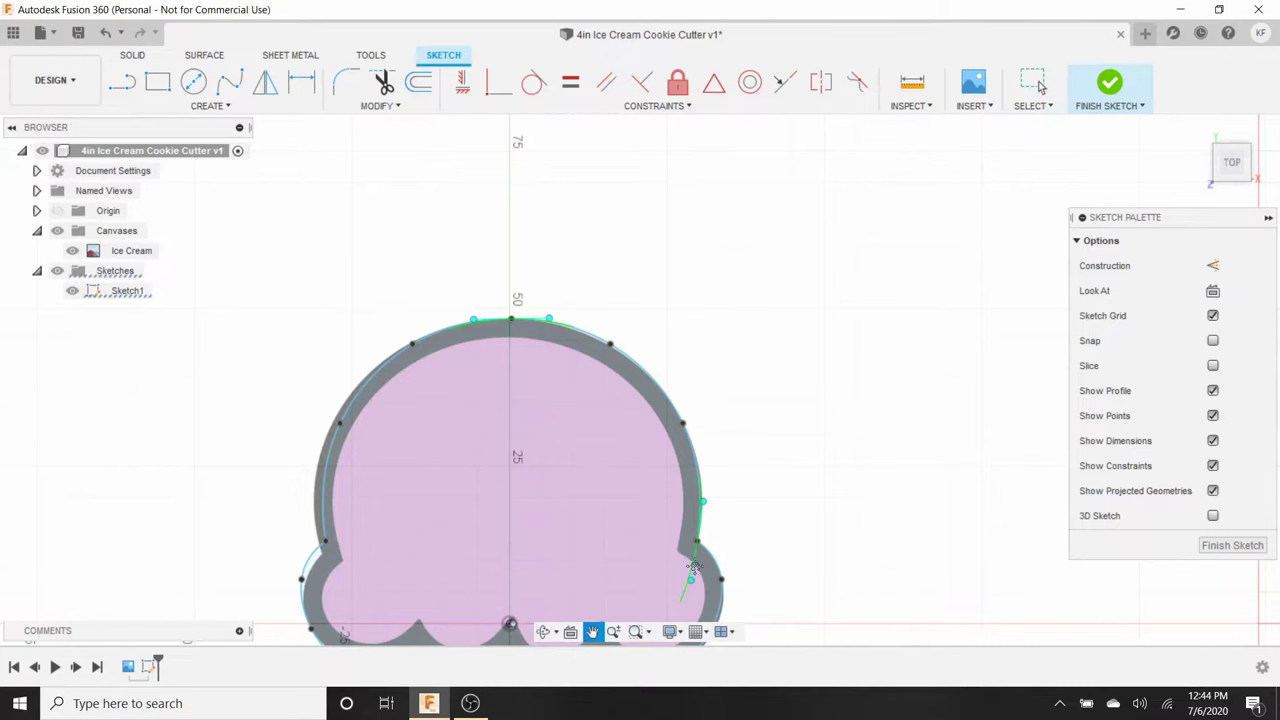
mouse_move(743, 529)
mouse_down()
mouse_move(809, 298)
mouse_move(809, 254)
mouse_up()
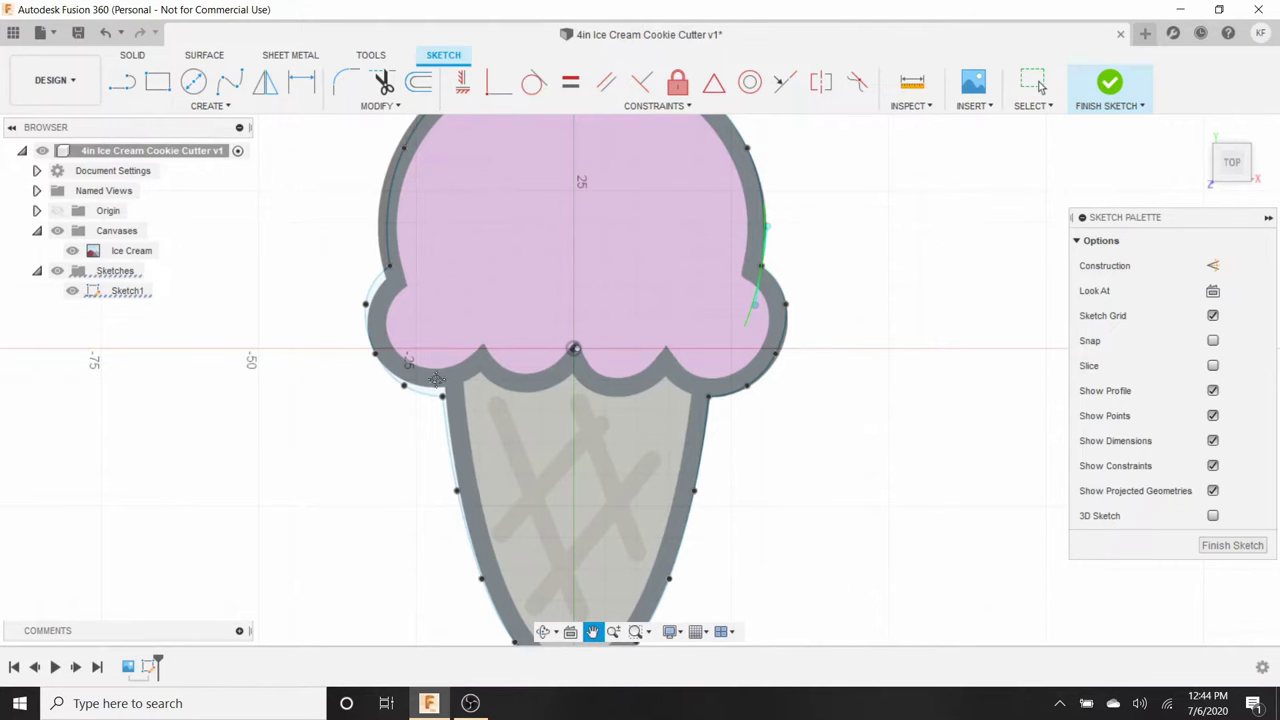
drag(413, 470, 397, 676)
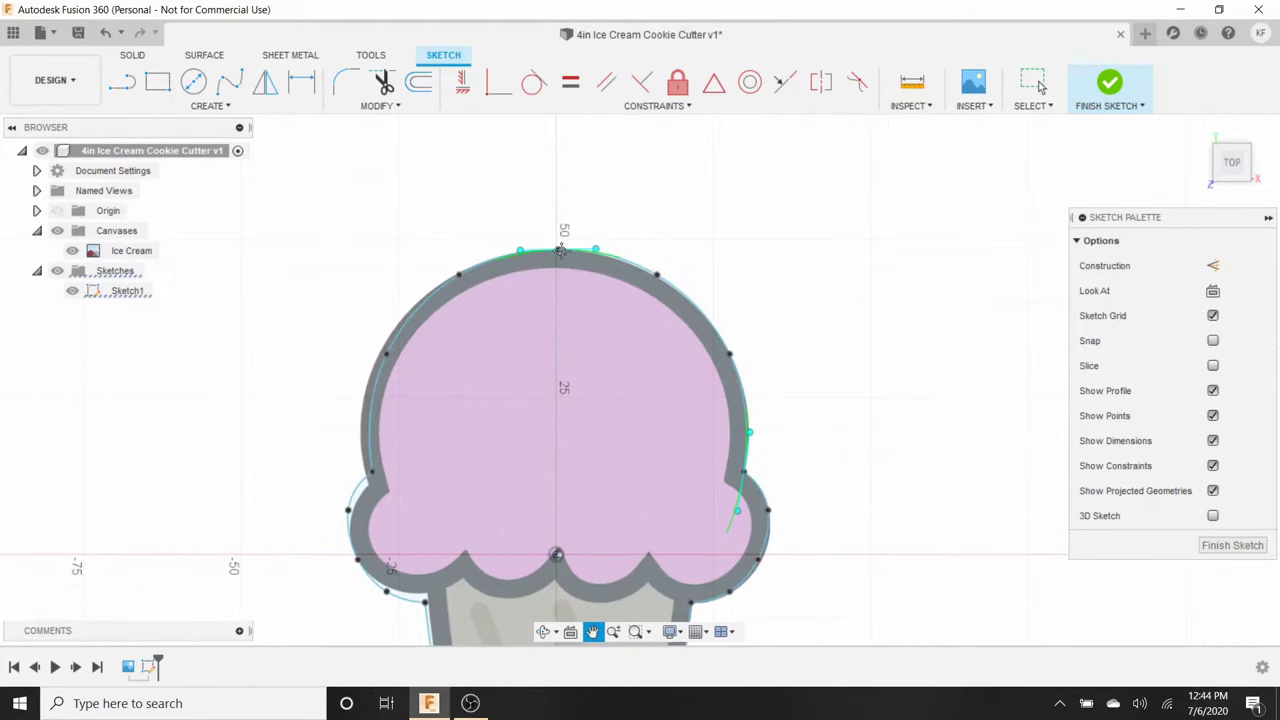
key(Escape)
click(487, 488)
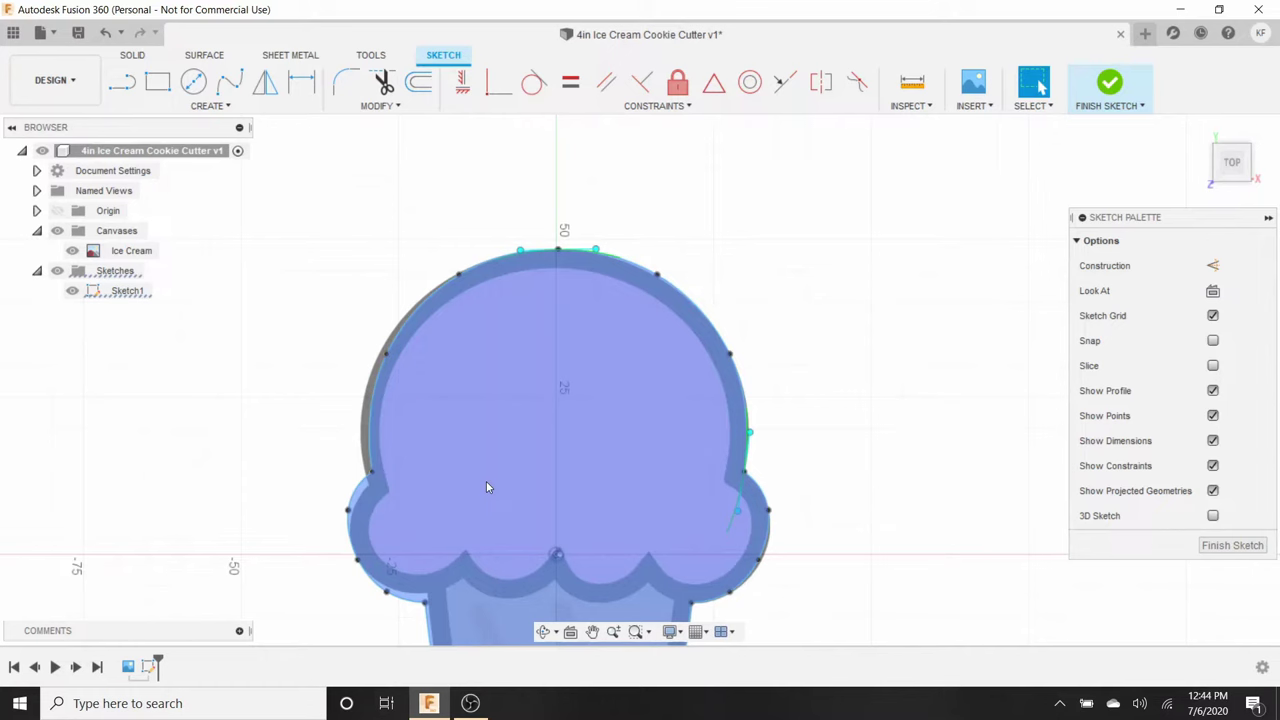
click(592, 631)
mouse_move(360, 575)
mouse_down()
mouse_move(363, 453)
mouse_move(388, 363)
mouse_up()
scroll(602, 320, up, 2)
- Hide the Ice Cream canvas behind the closed outline
scroll(602, 320, down, 4)
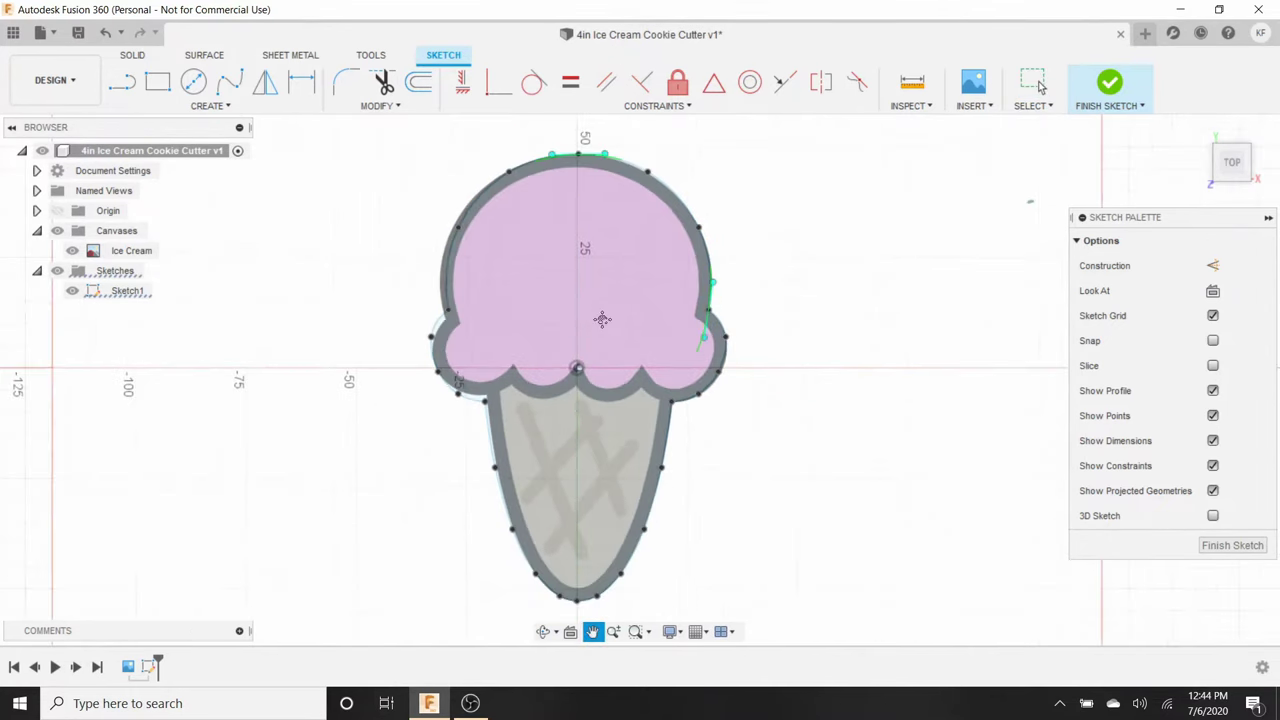
key(Escape)
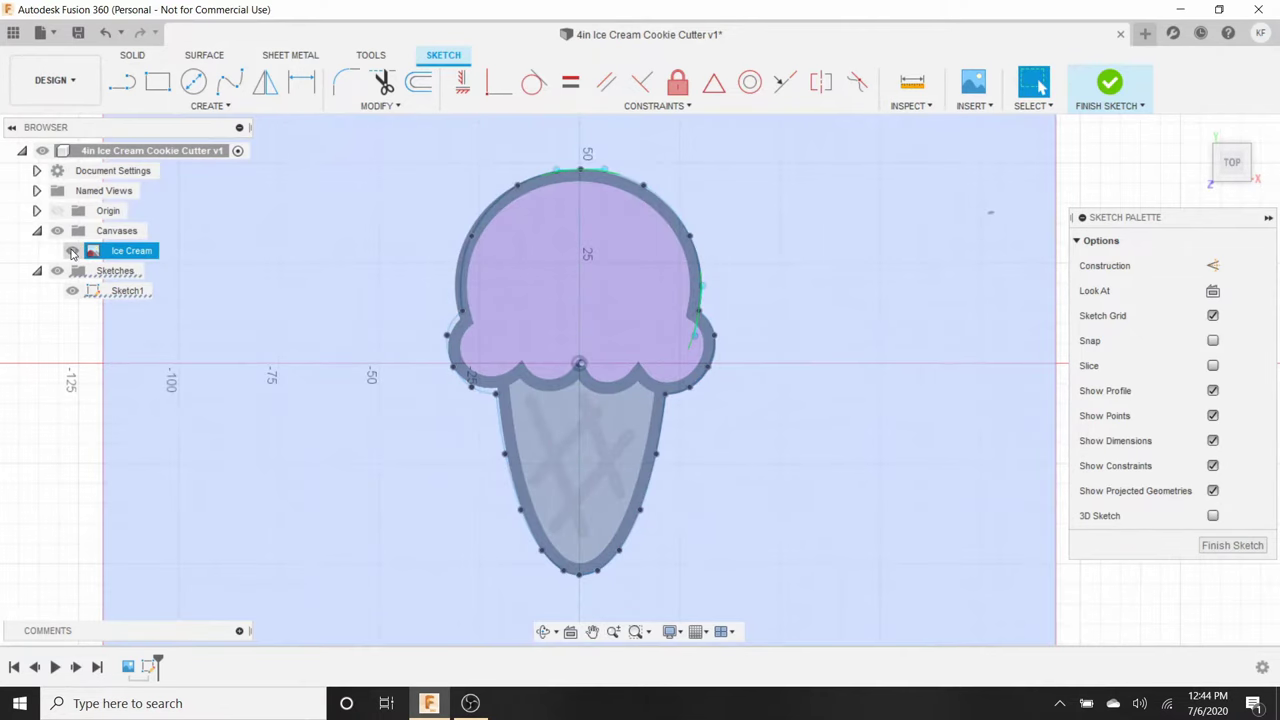
click(72, 251)
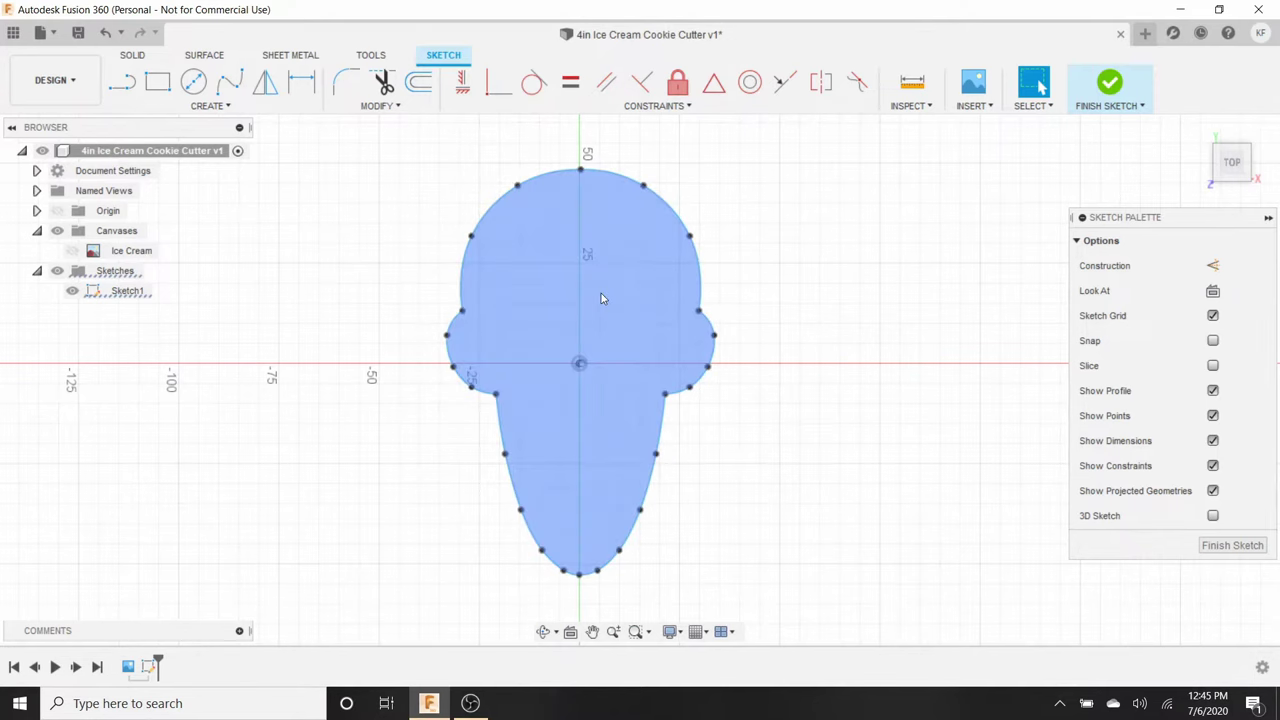
- Save Sketch1 as a DXF file named "ice cream cone" in the 1. Procreate Projects folder
right_click(128, 292)
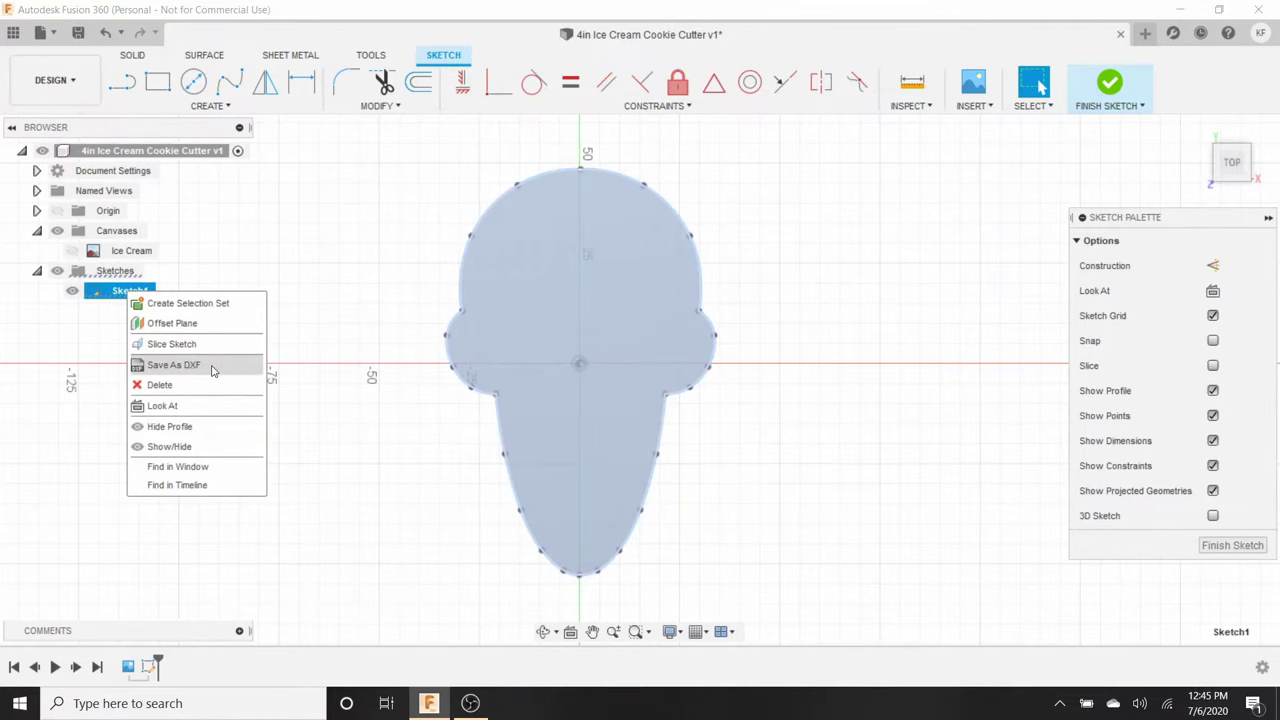
click(174, 365)
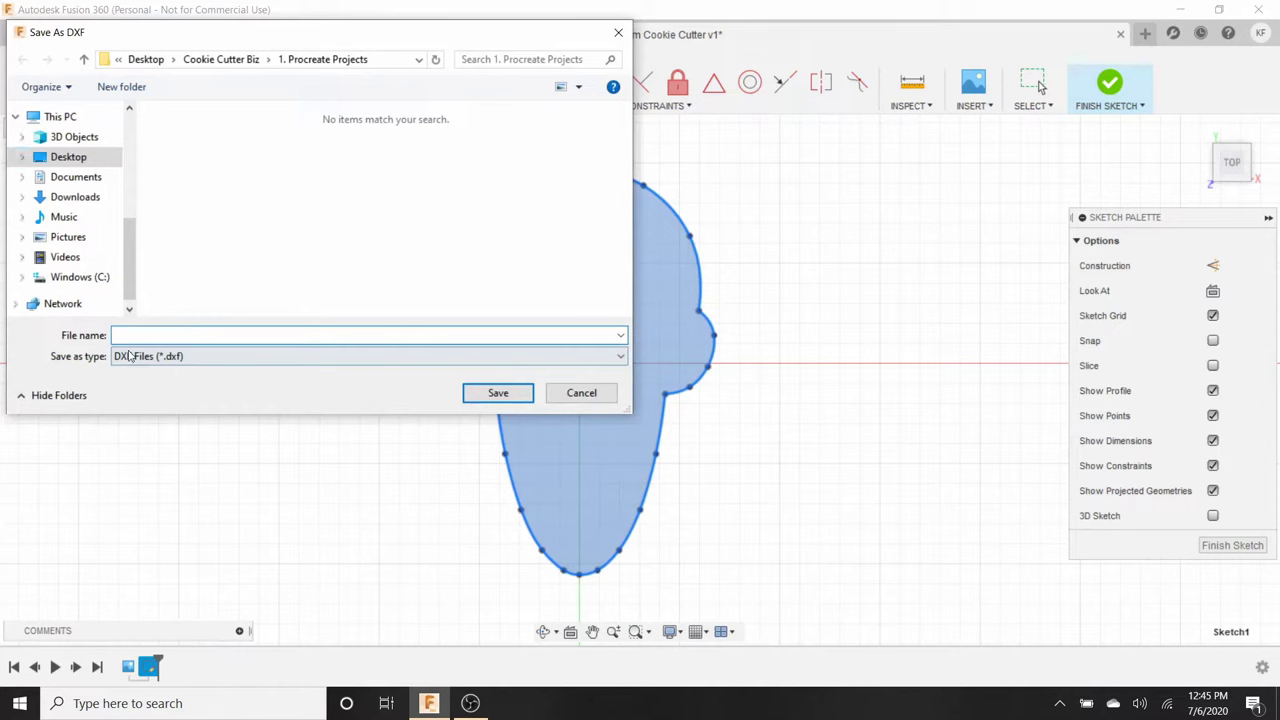
text(ince)
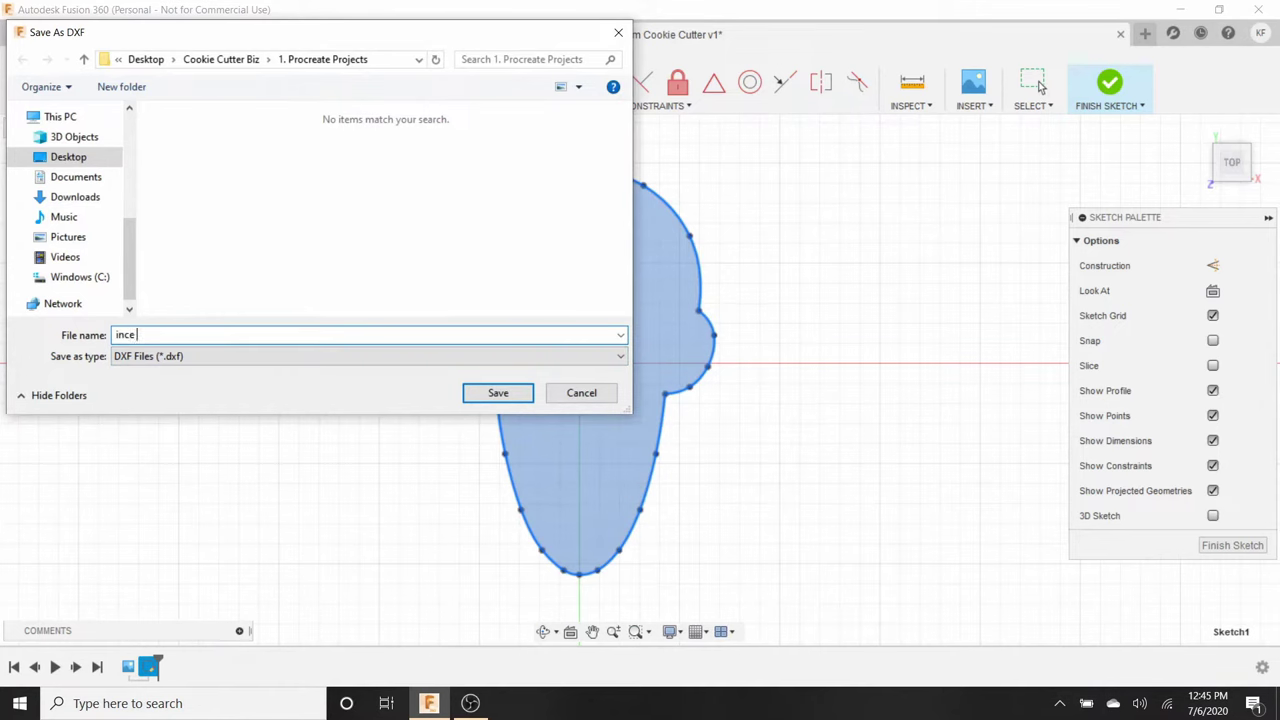
key(BackSpace)
text(ce cr)
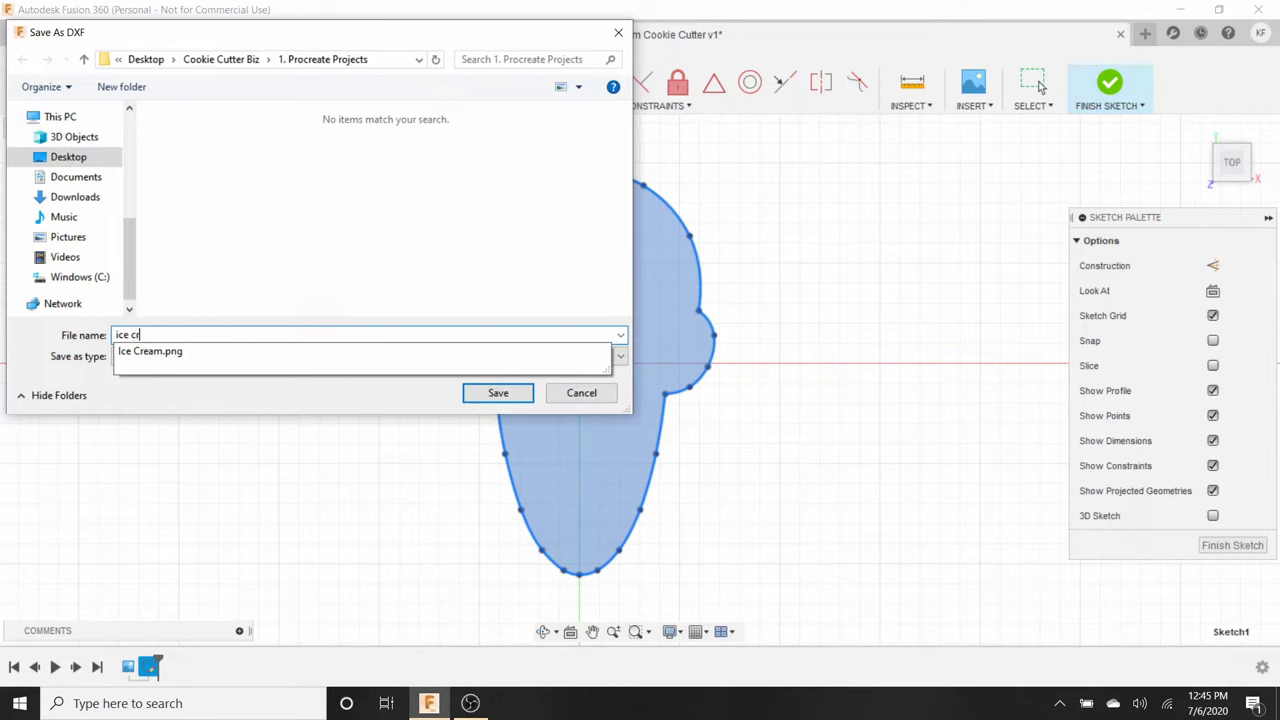
text(eam cone)
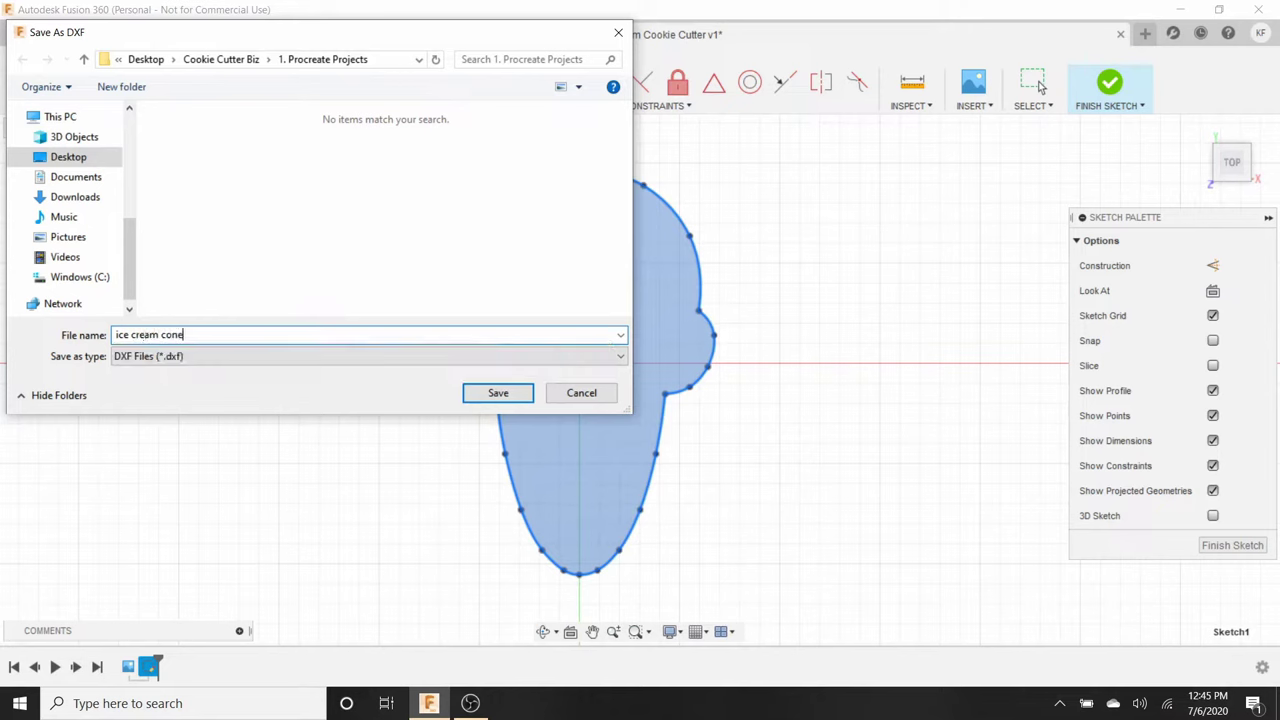
click(498, 394)
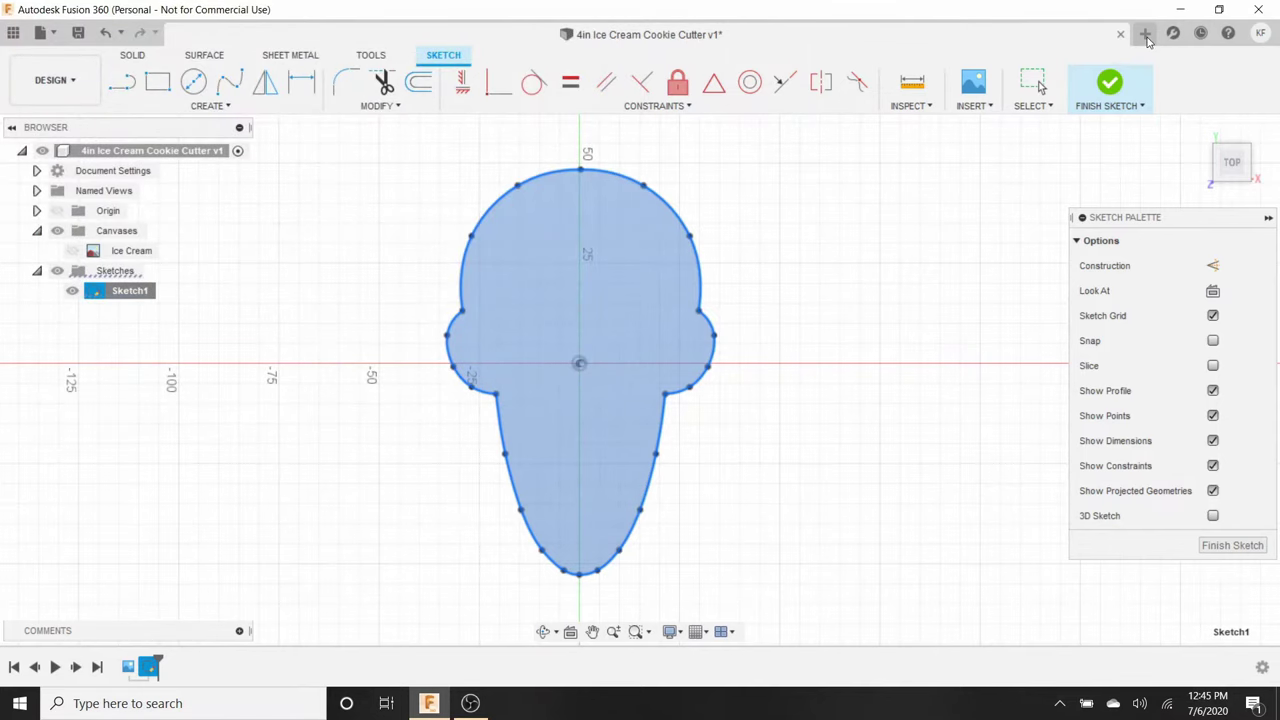
- Create a new design and open ice cream cone.dxf from the computer's 1. Procreate Projects folder
click(1146, 35)
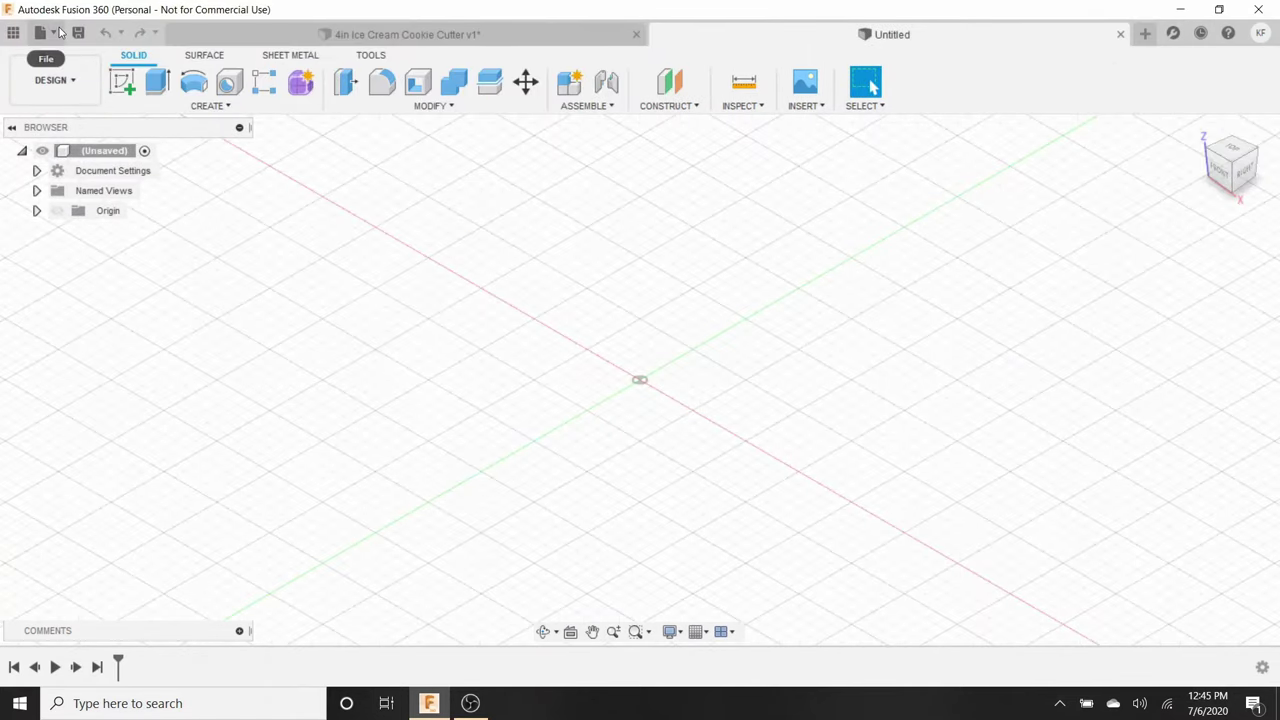
click(57, 32)
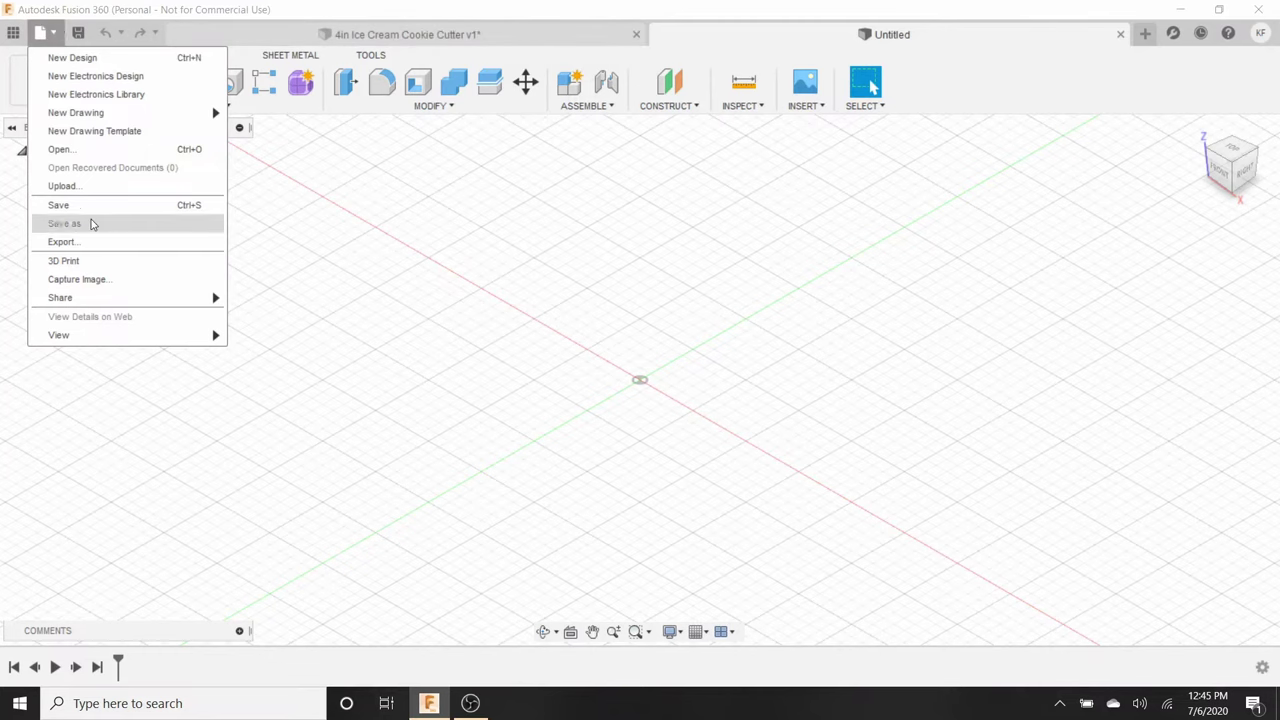
click(60, 149)
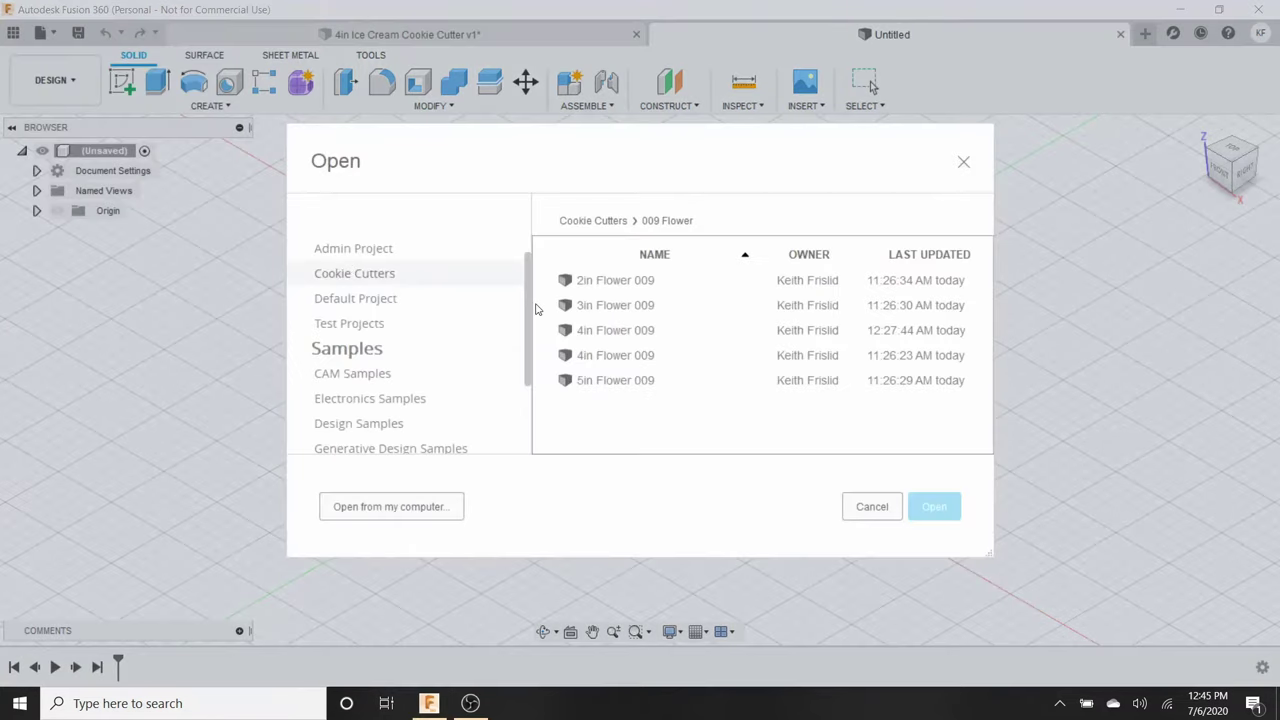
click(386, 506)
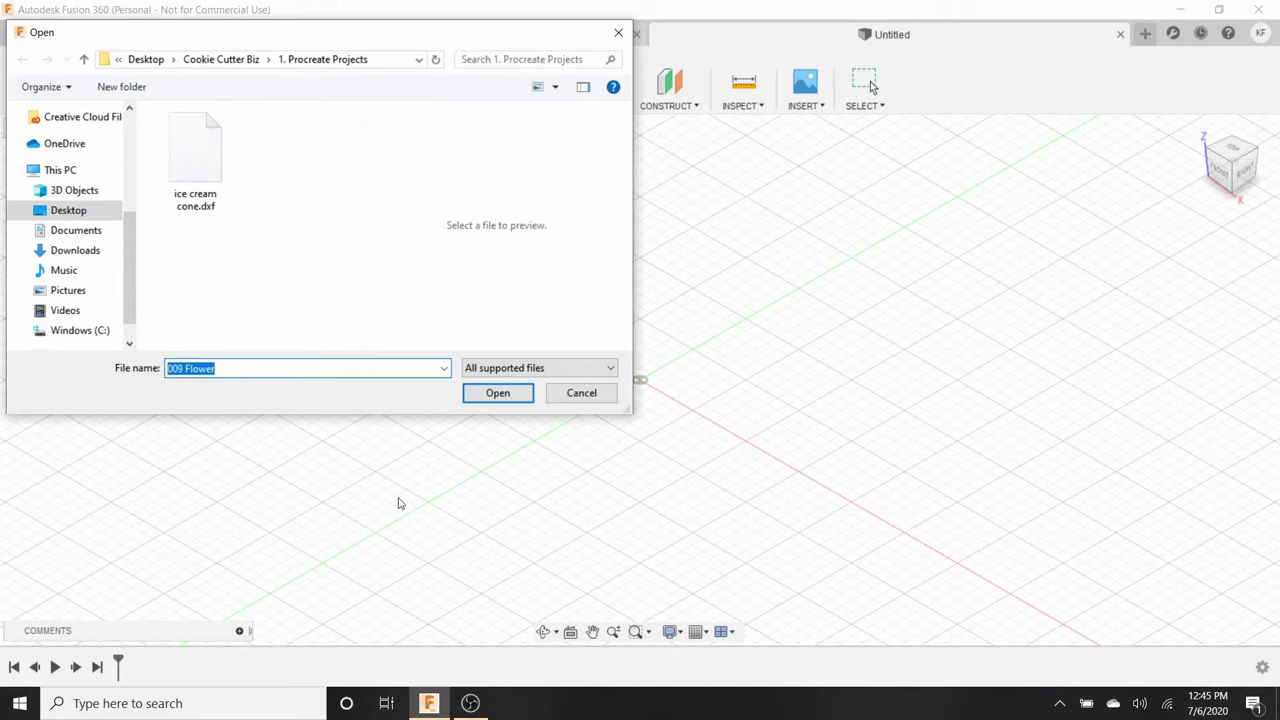
click(193, 160)
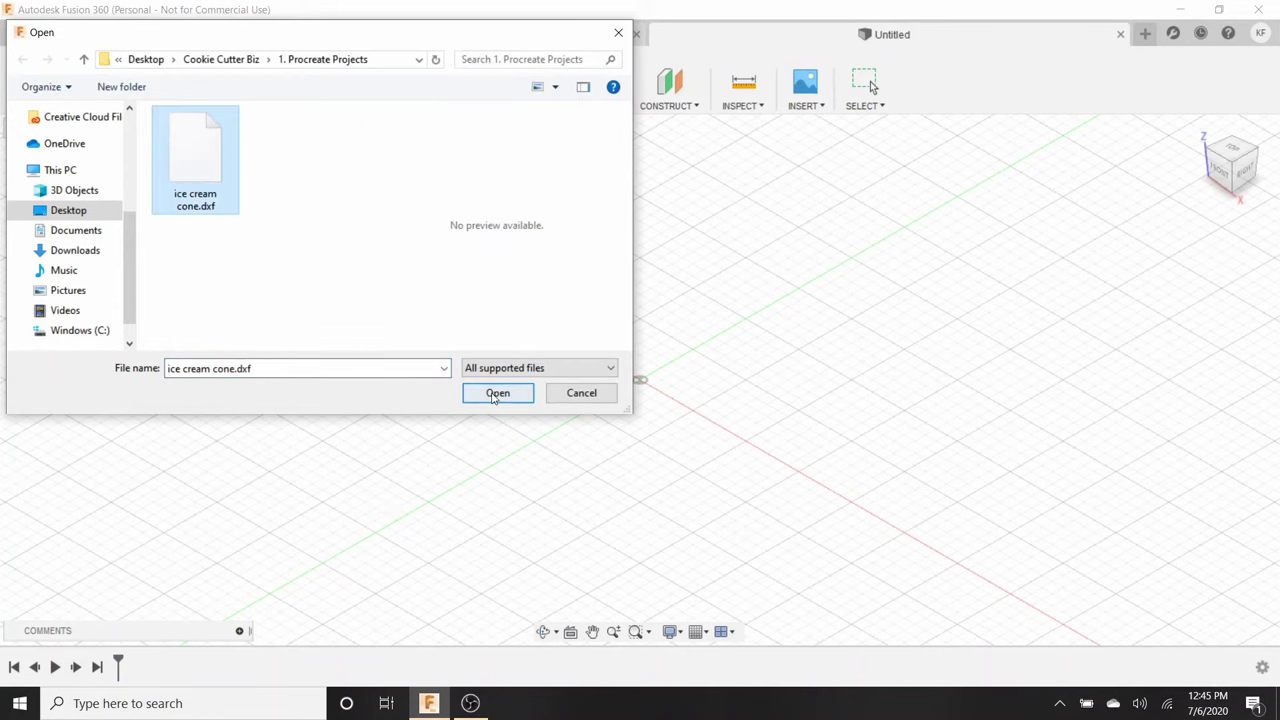
click(495, 395)
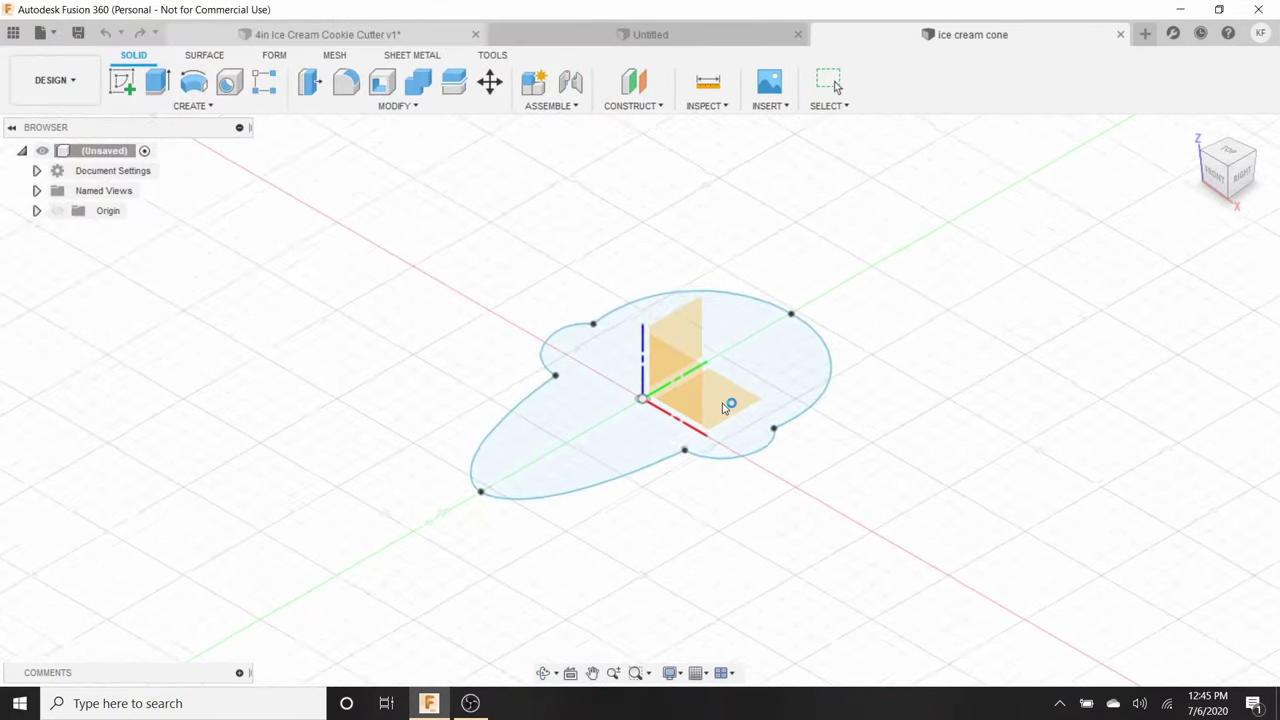
- Scale the imported ice cream cone sketch uniformly by a factor of 1.25
click(1230, 153)
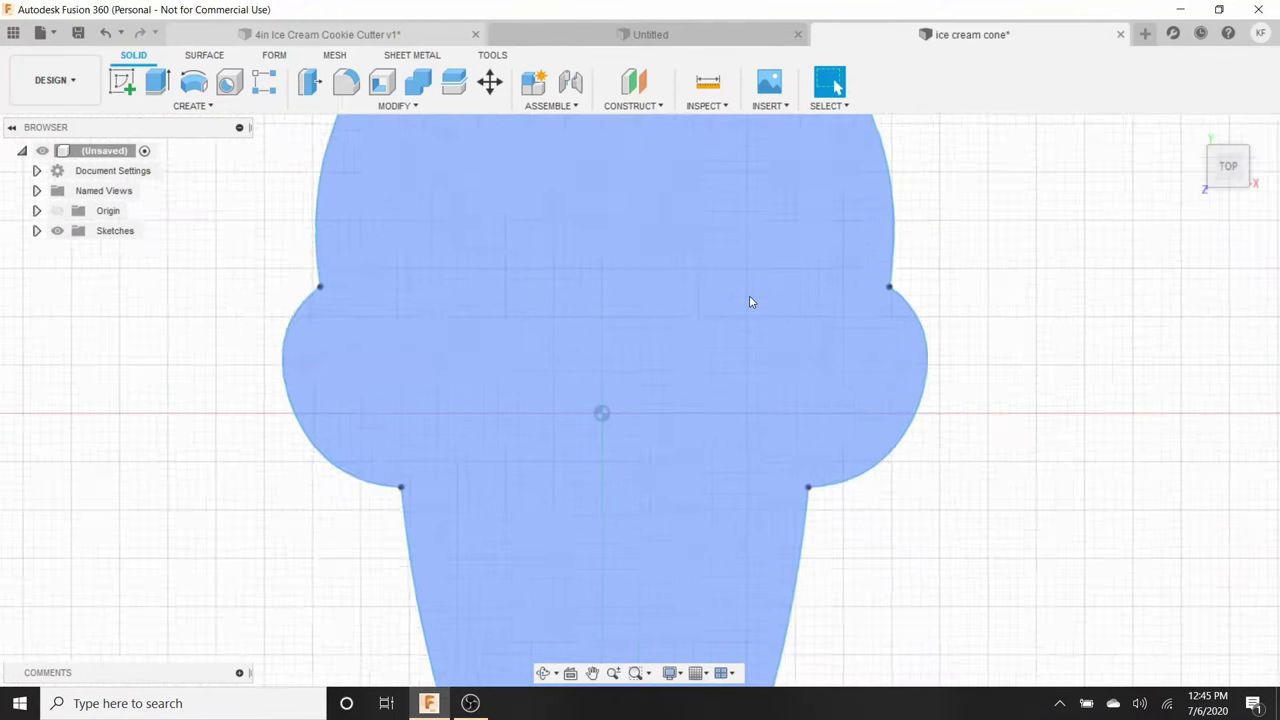
click(415, 108)
click(355, 254)
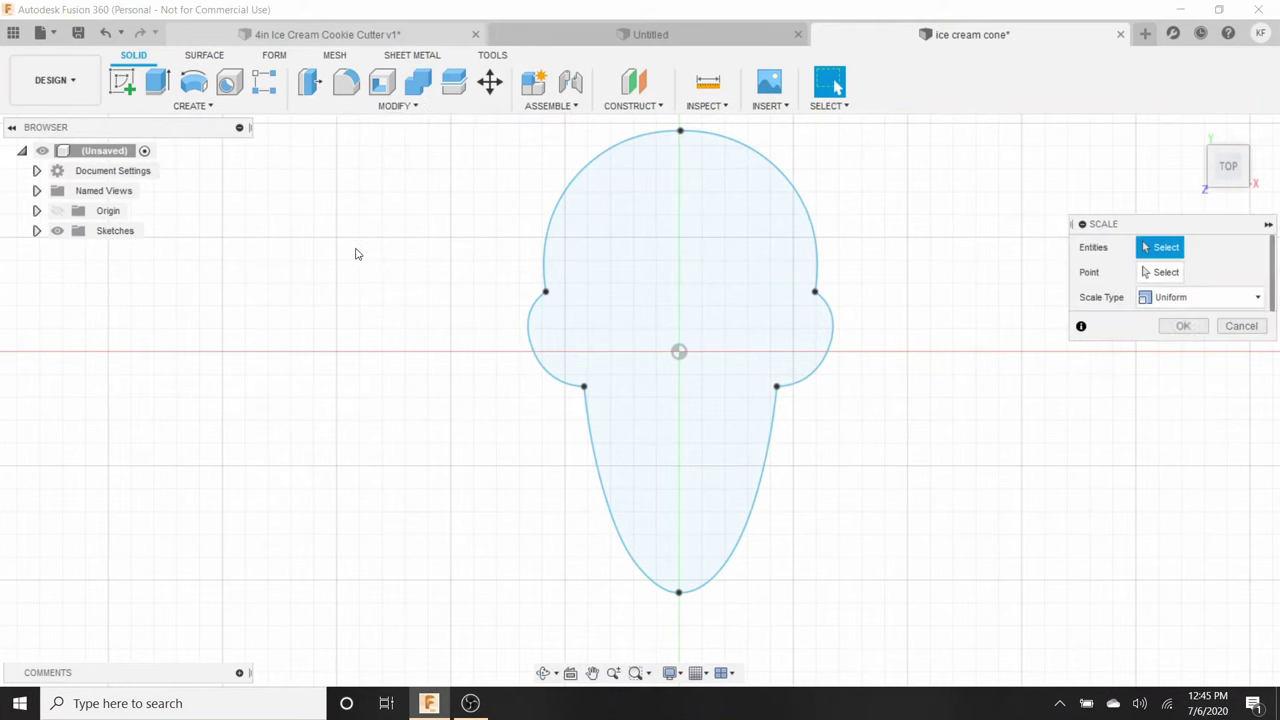
click(669, 251)
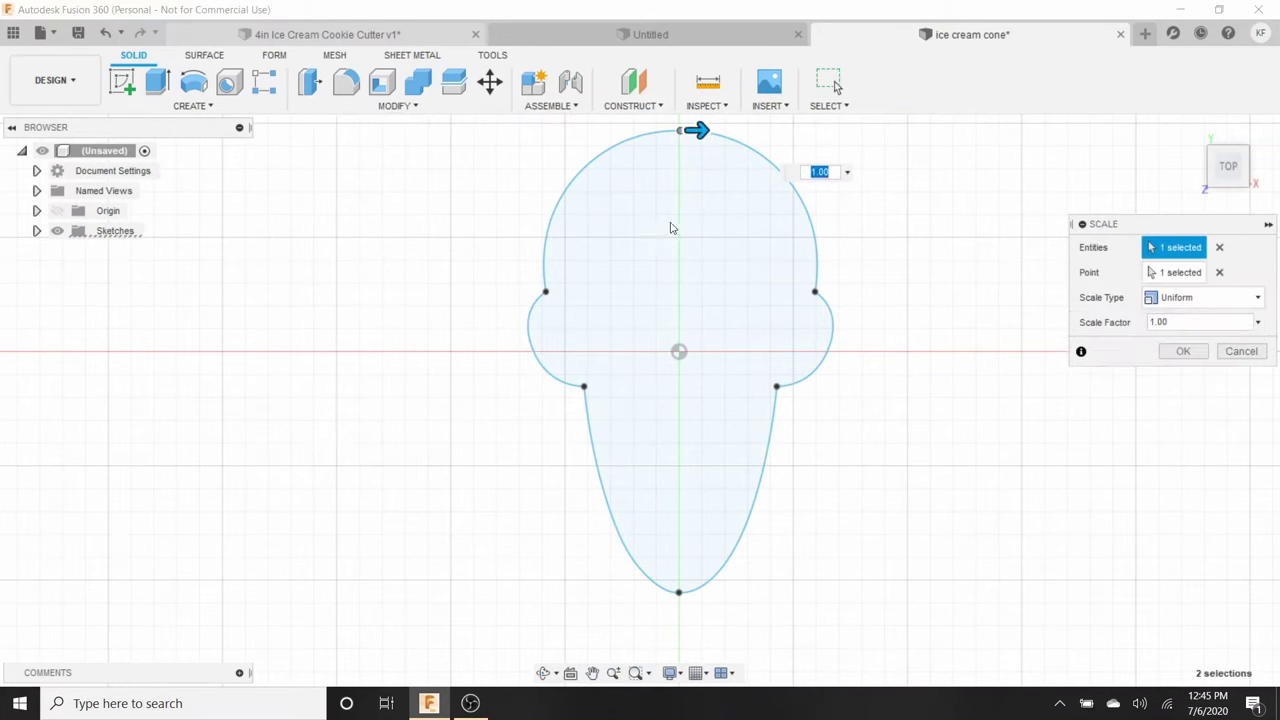
text(.5)
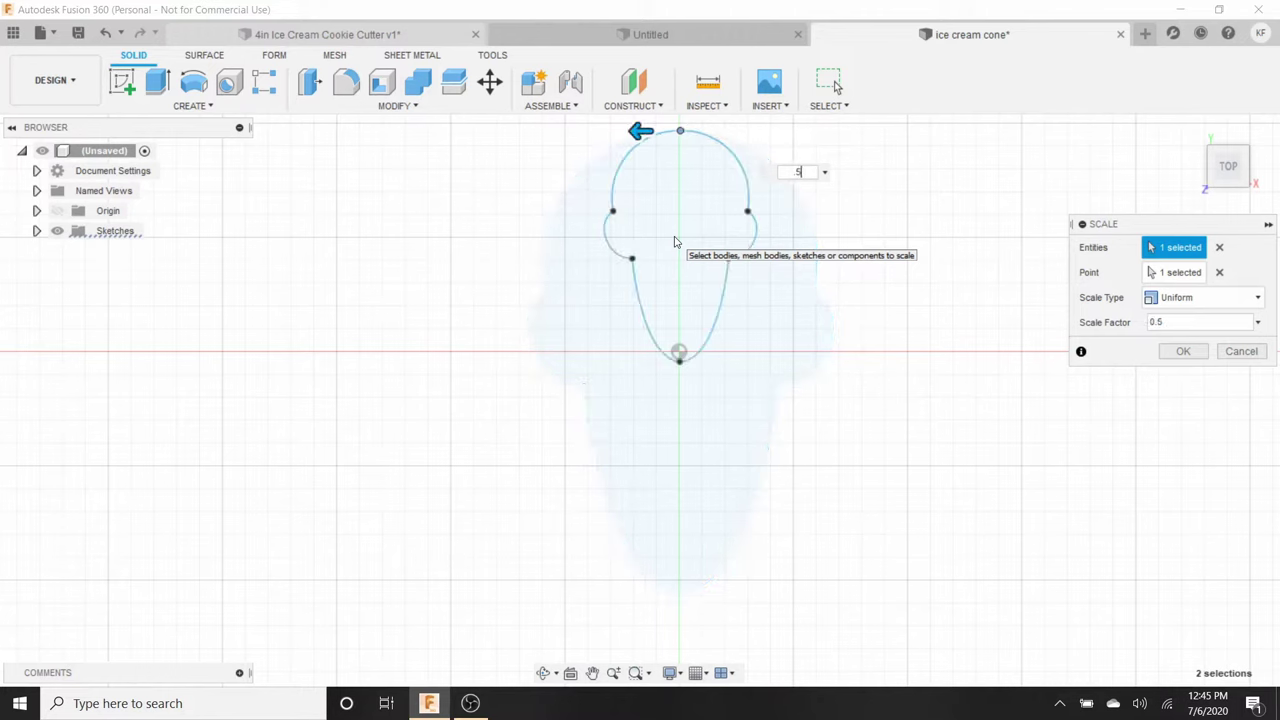
key(BackSpace)
text(75)
key(BackSpace)
key(BackSpace)
key(BackSpace)
text(1.25)
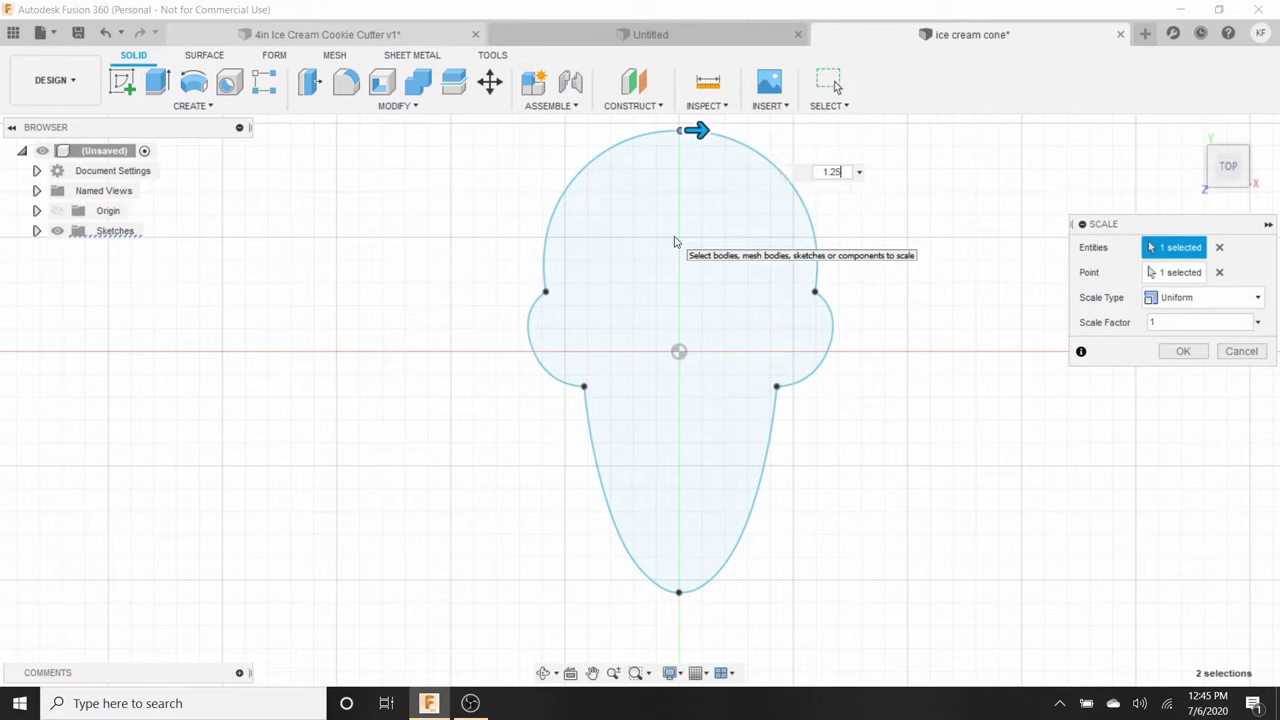
key(Return)
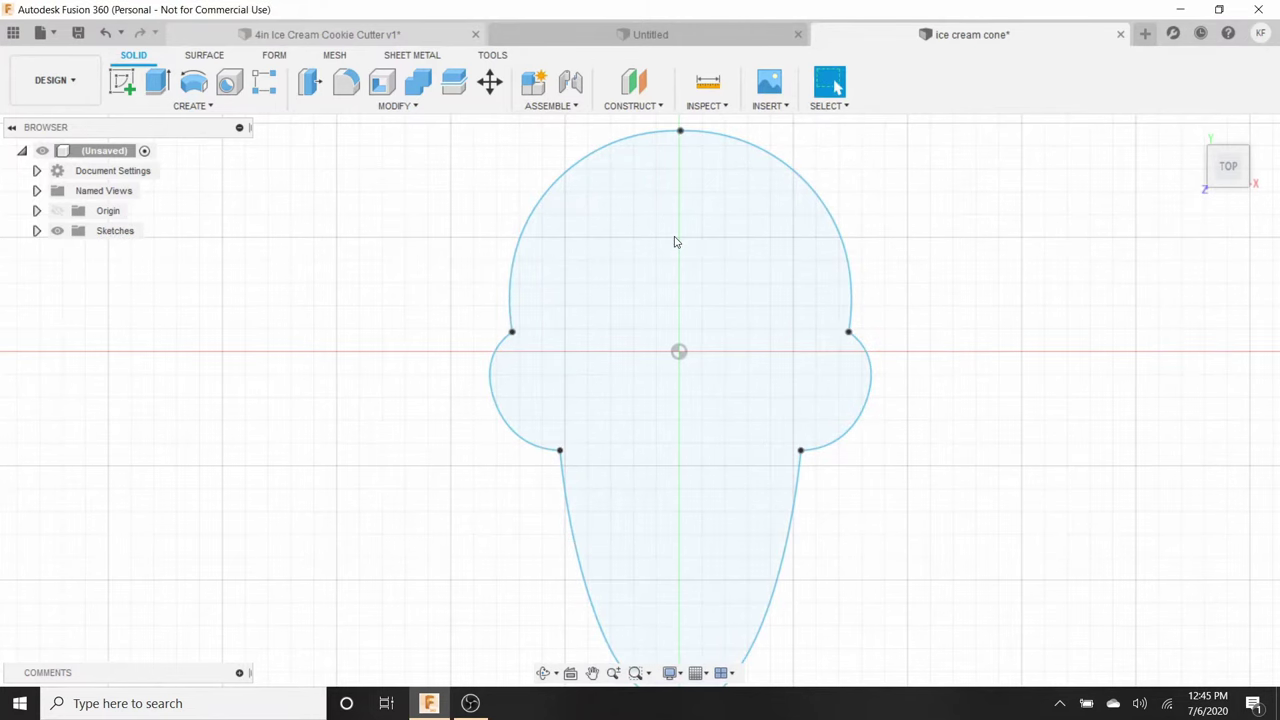
click(578, 332)
click(817, 360)
click(751, 314)
scroll(759, 250, down, 3)
click(923, 277)
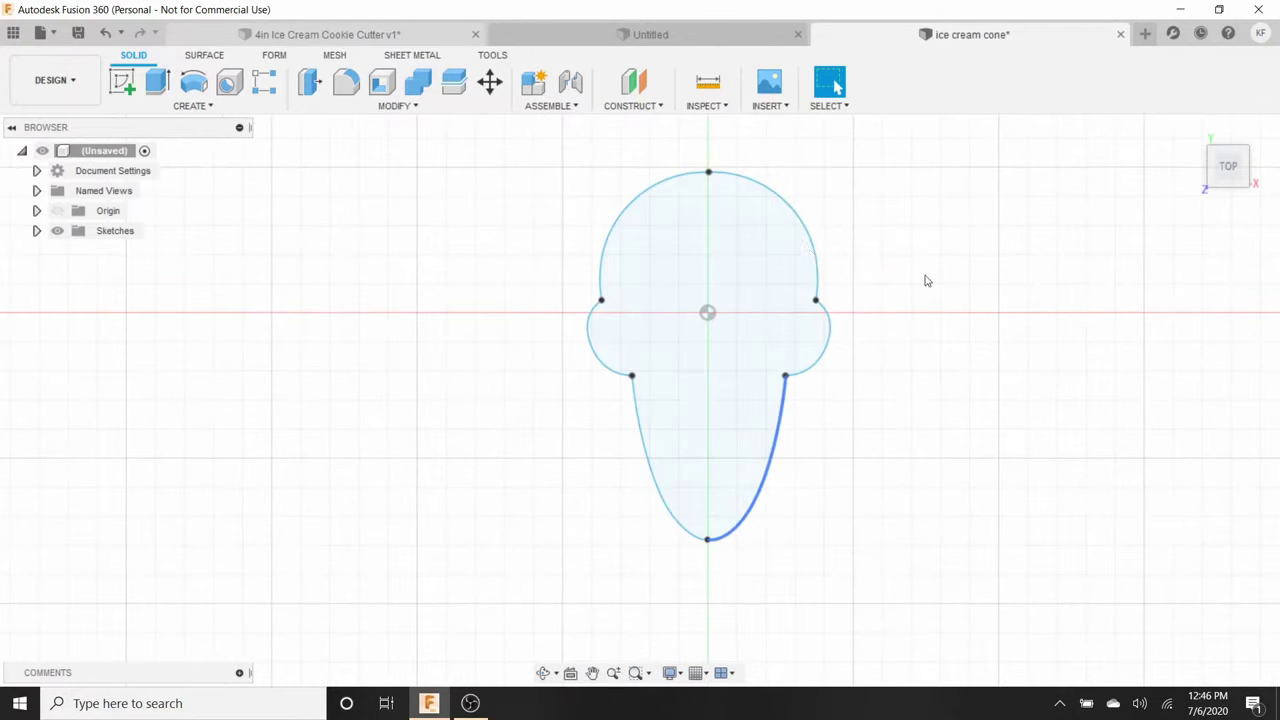
click(755, 313)
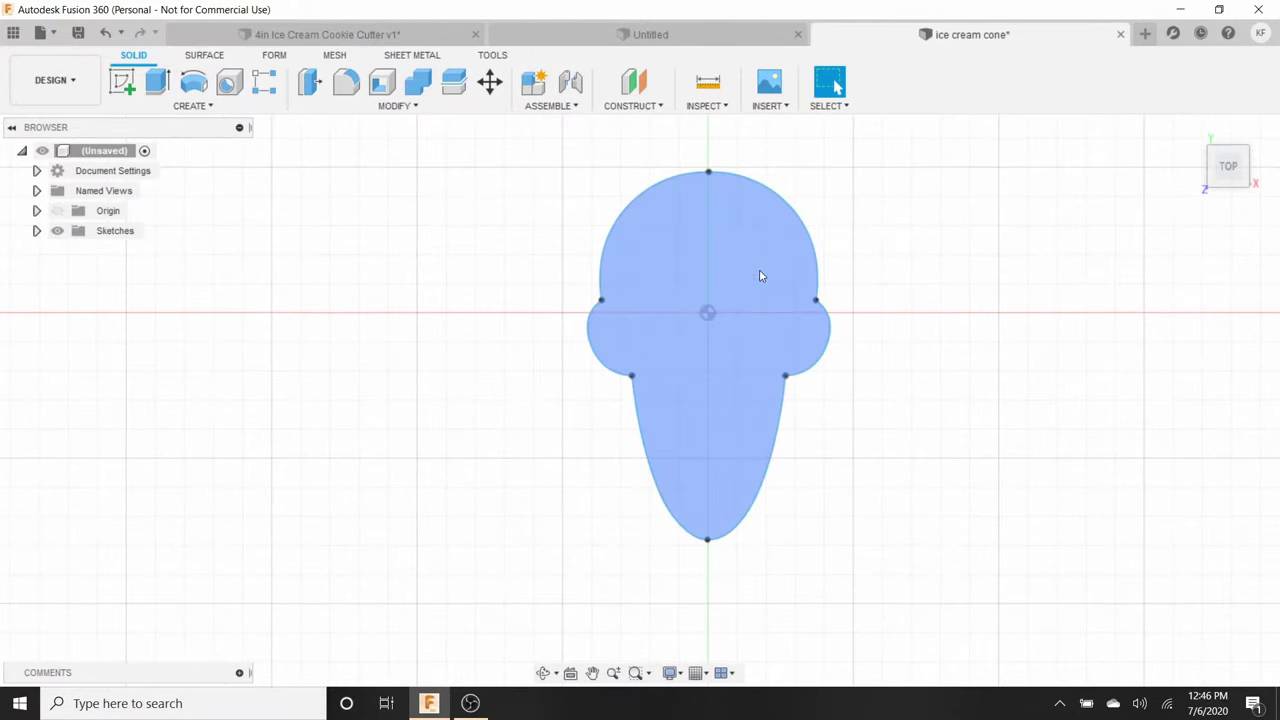
click(766, 399)
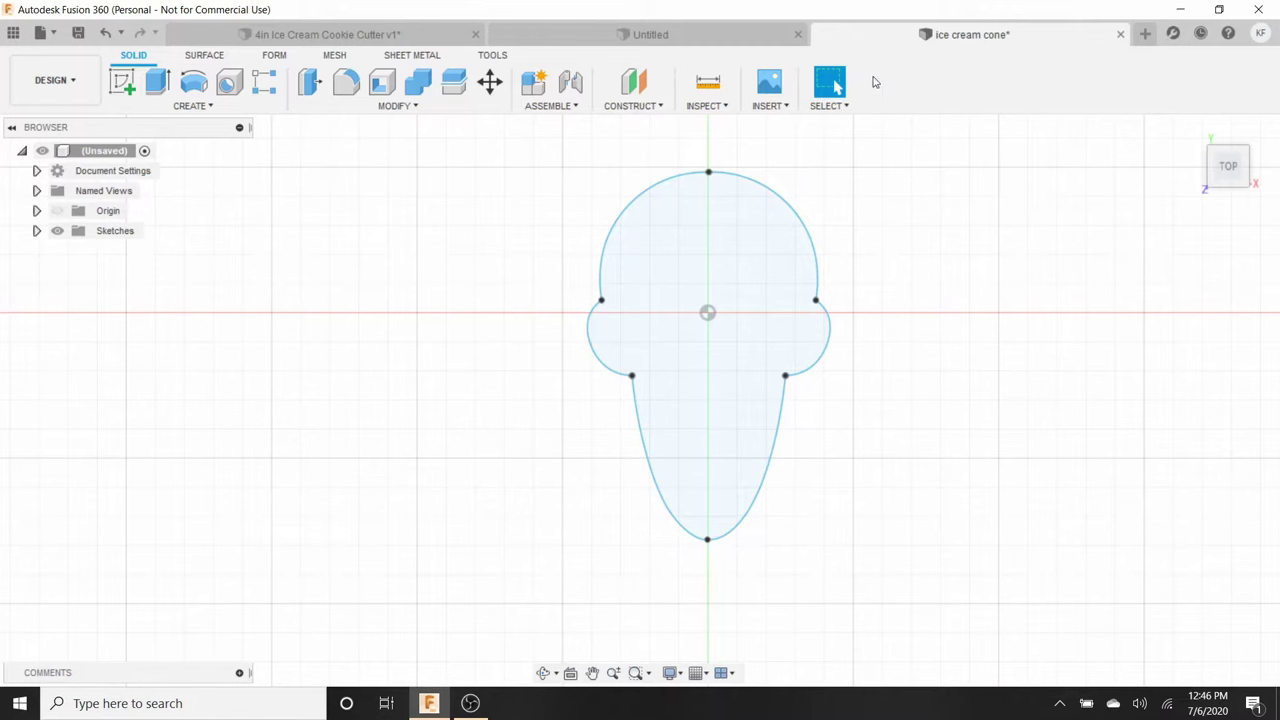
click(776, 323)
click(664, 395)
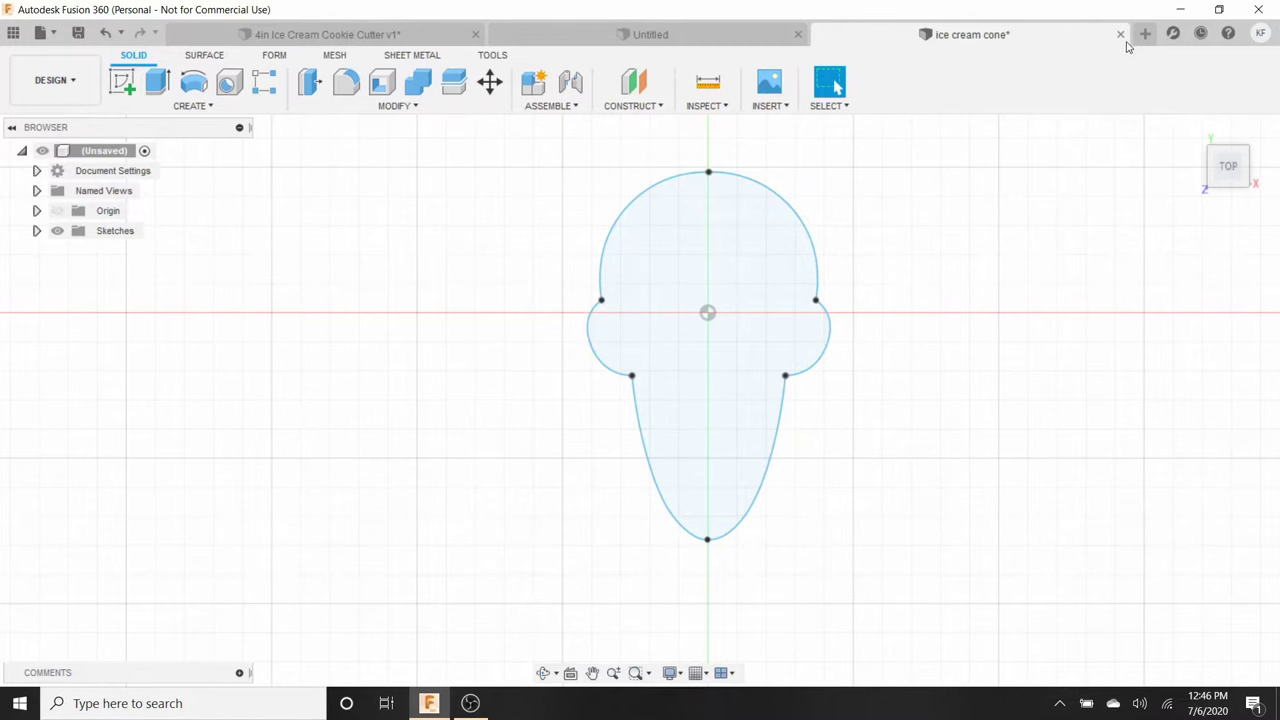